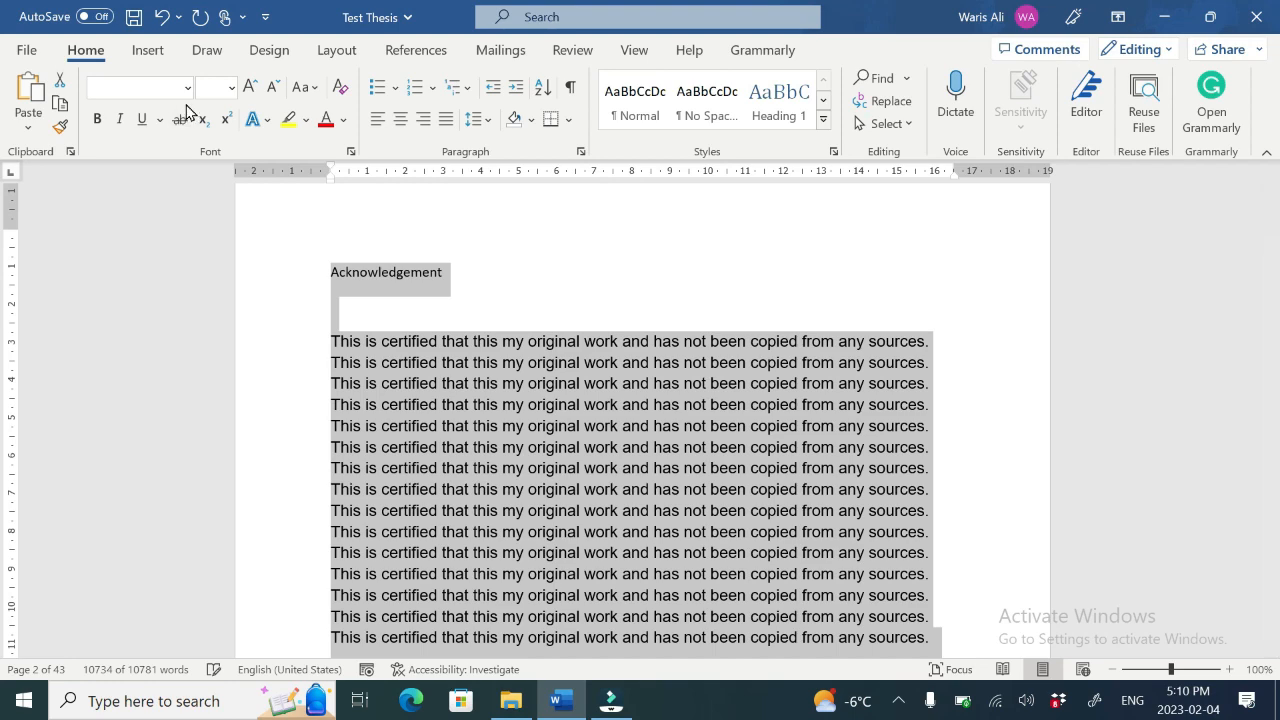
Step: Set the selected text to Times New Roman at 12 pt and justify it
click(187, 89)
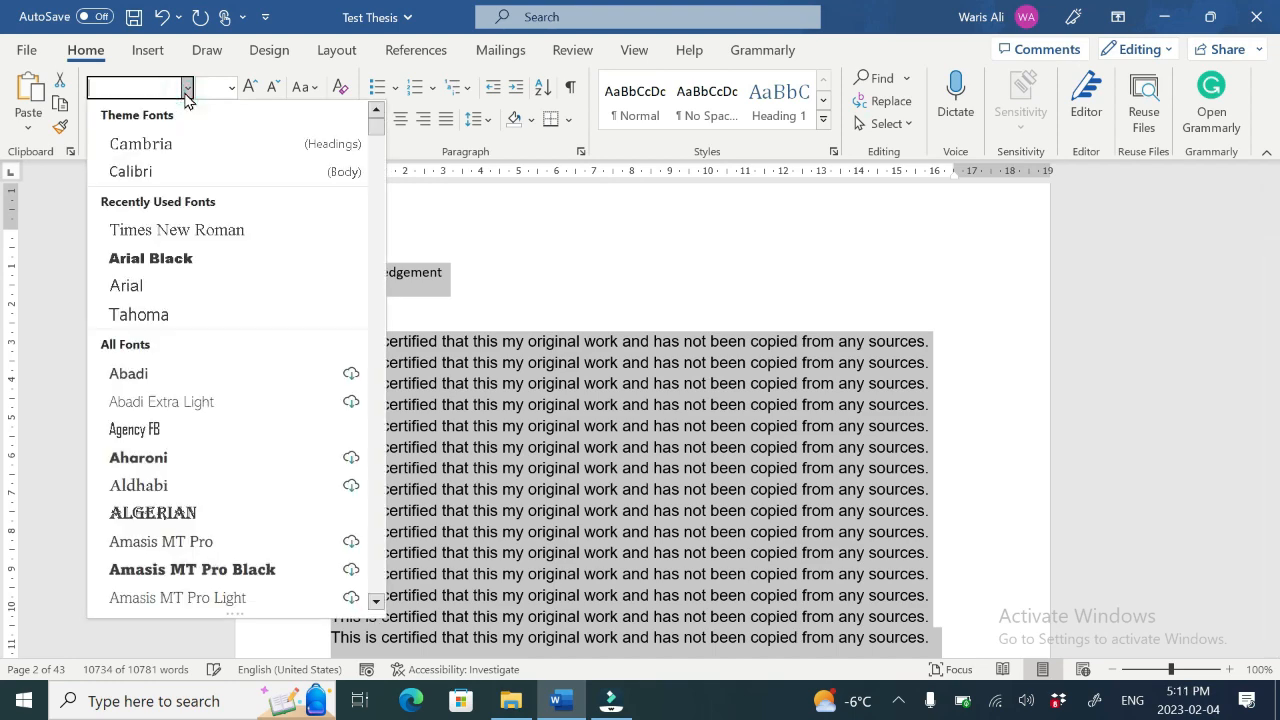
click(165, 233)
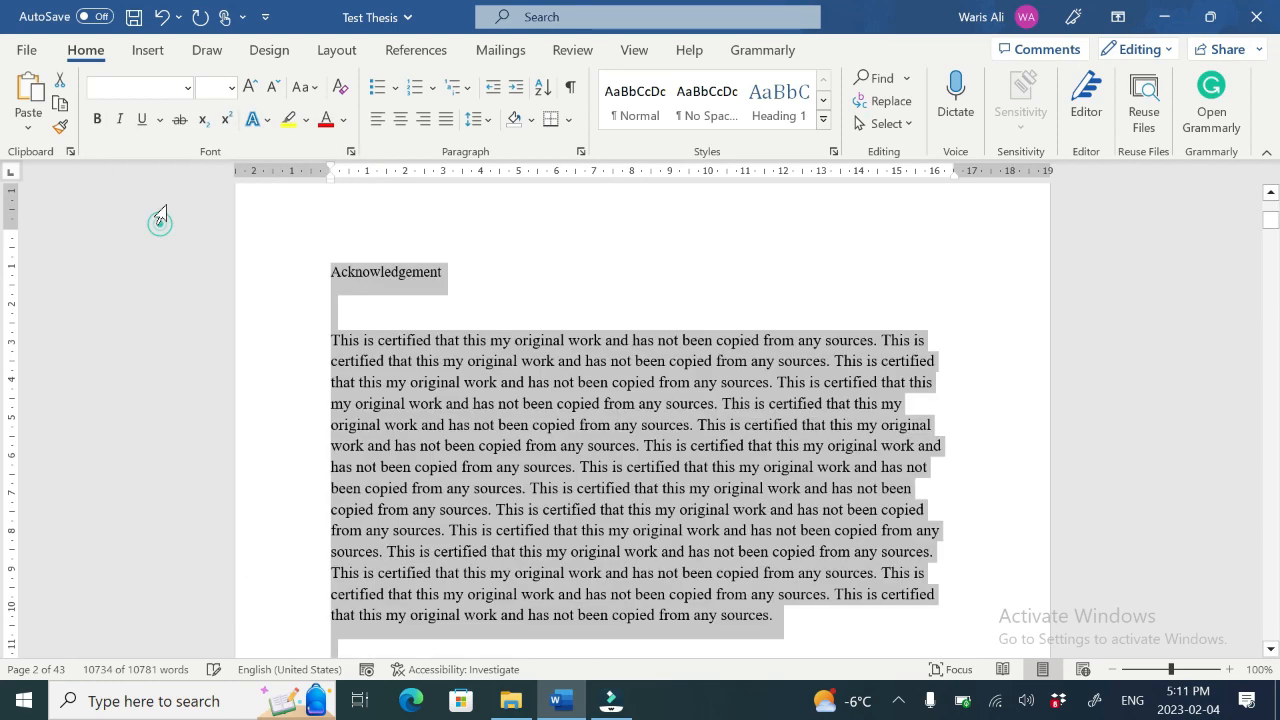
click(230, 89)
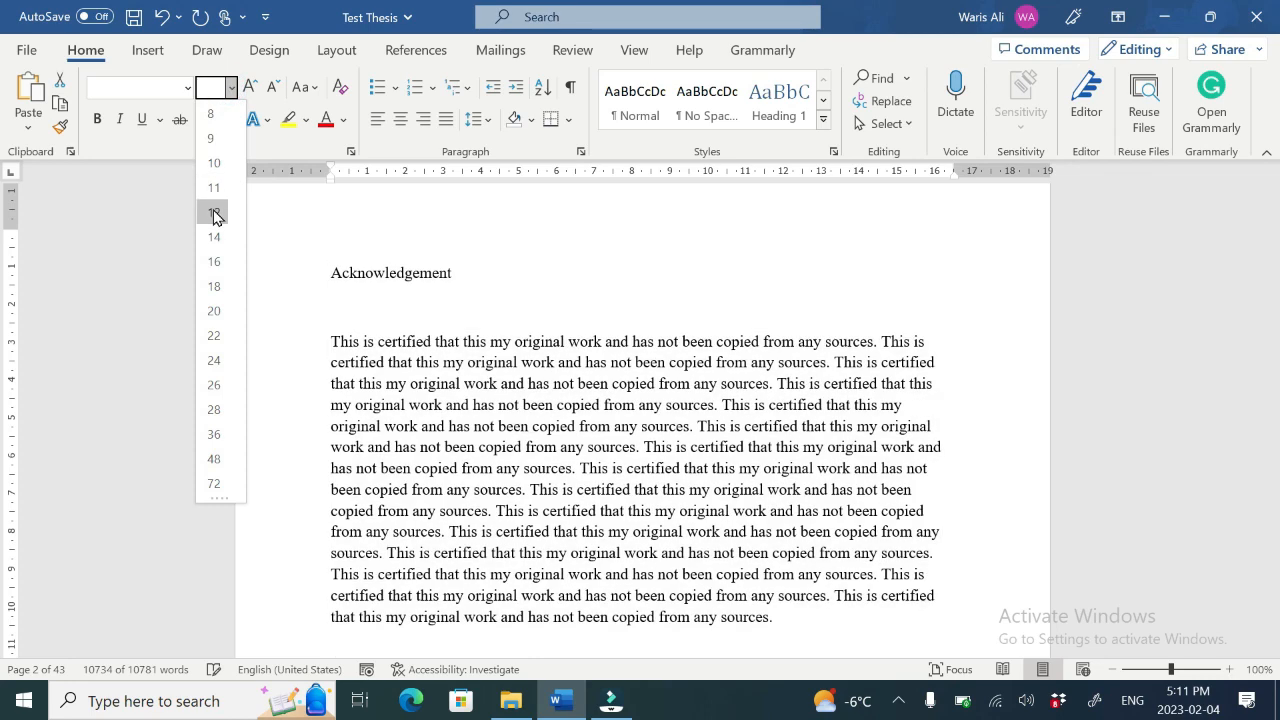
click(214, 214)
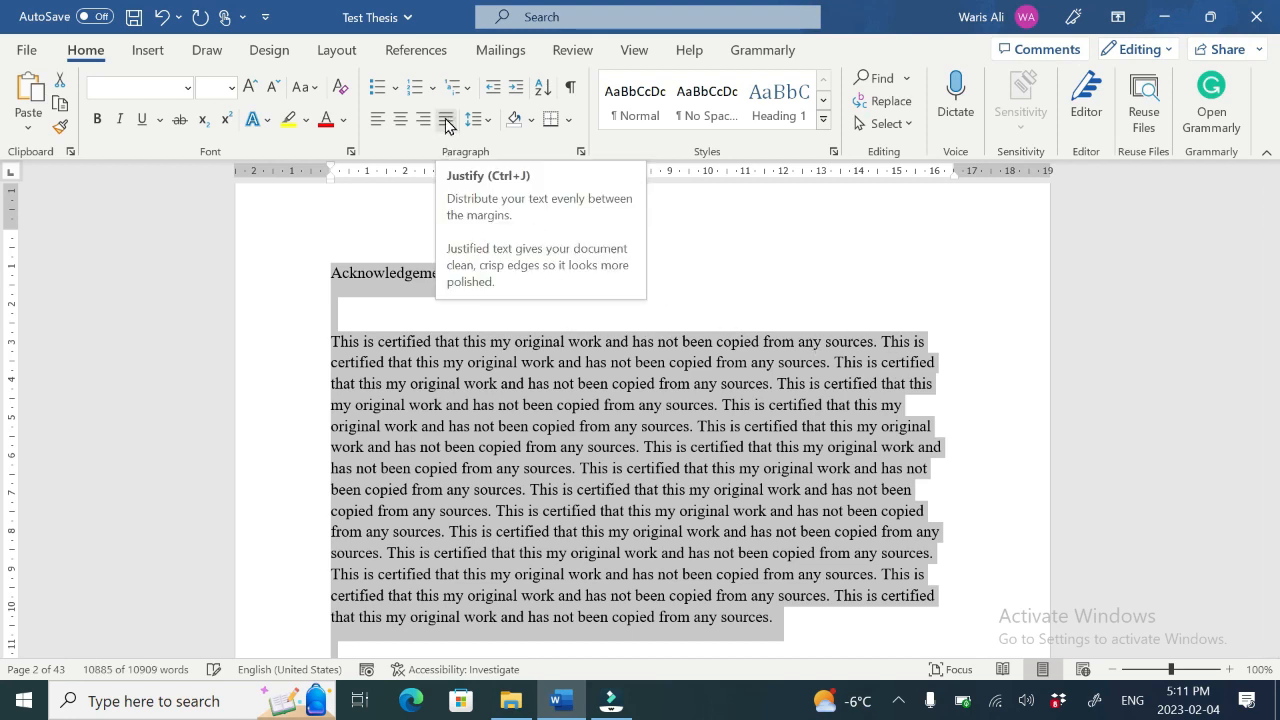
click(446, 120)
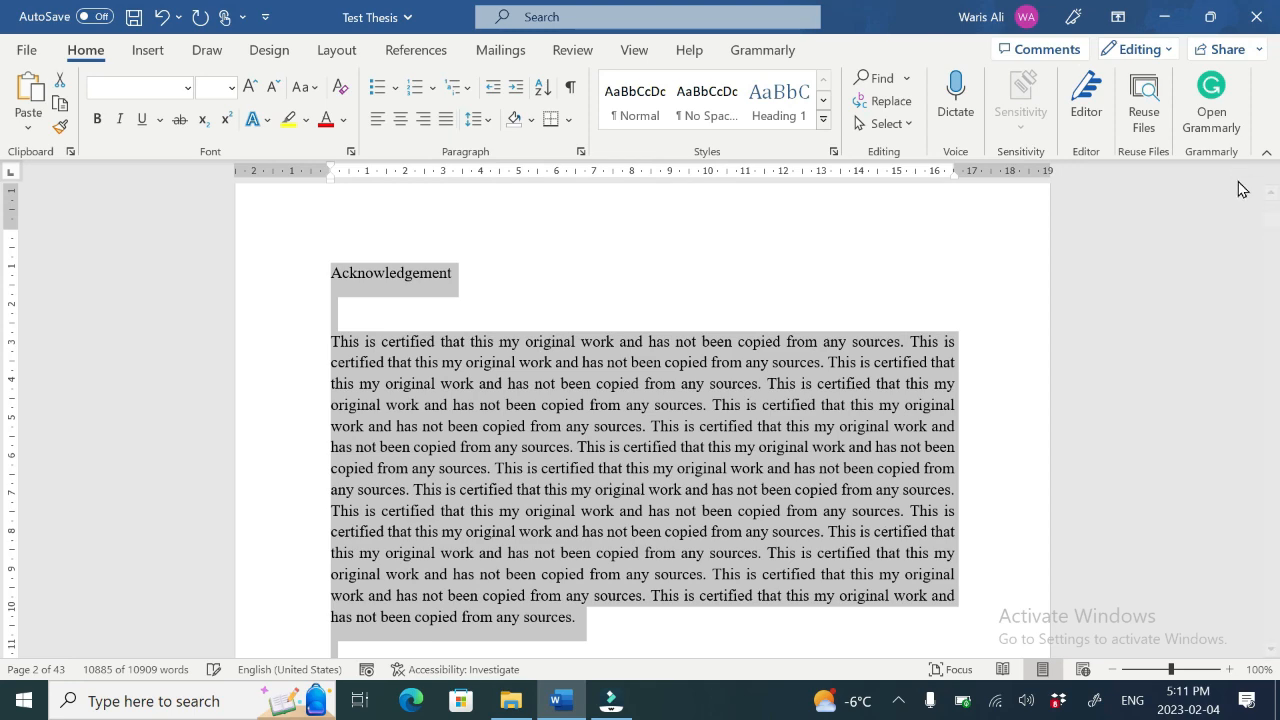
mouse_move(1270, 228)
mouse_down()
mouse_move(1254, 293)
mouse_move(1254, 220)
mouse_up()
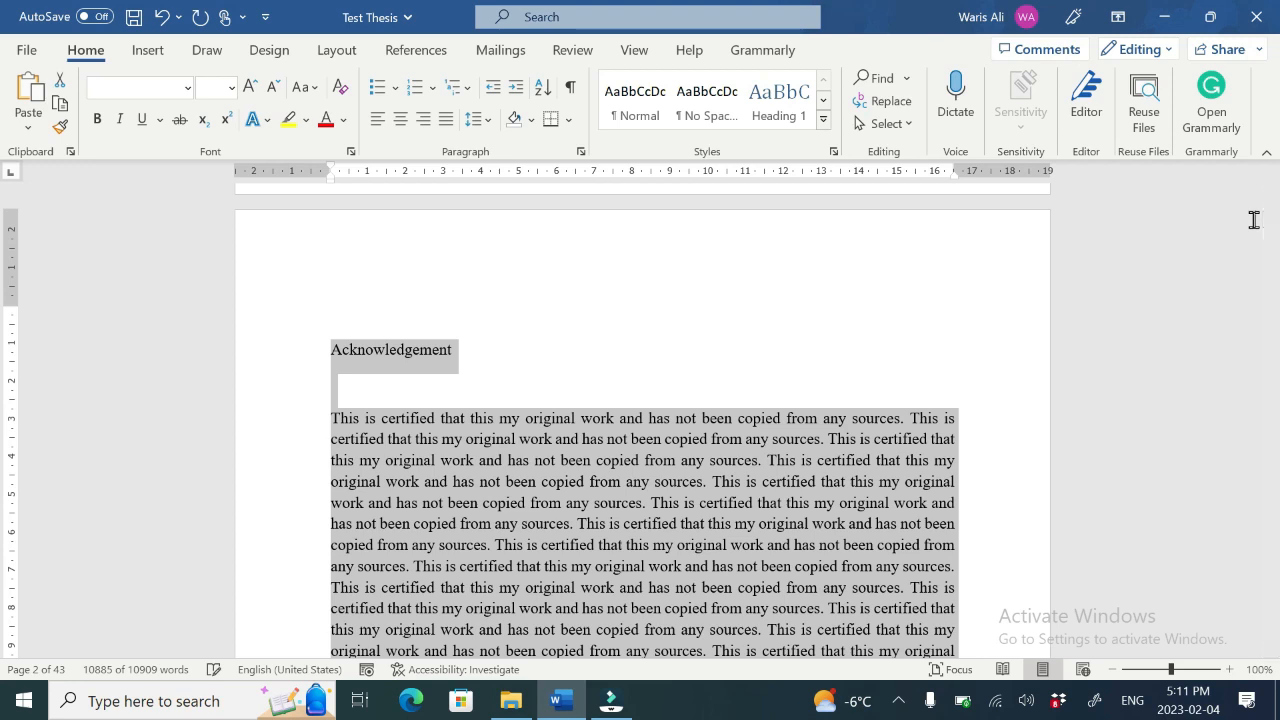
Step: Open the Styles pane, modify the Heading 1 style, and set its font to Times New Roman
click(833, 151)
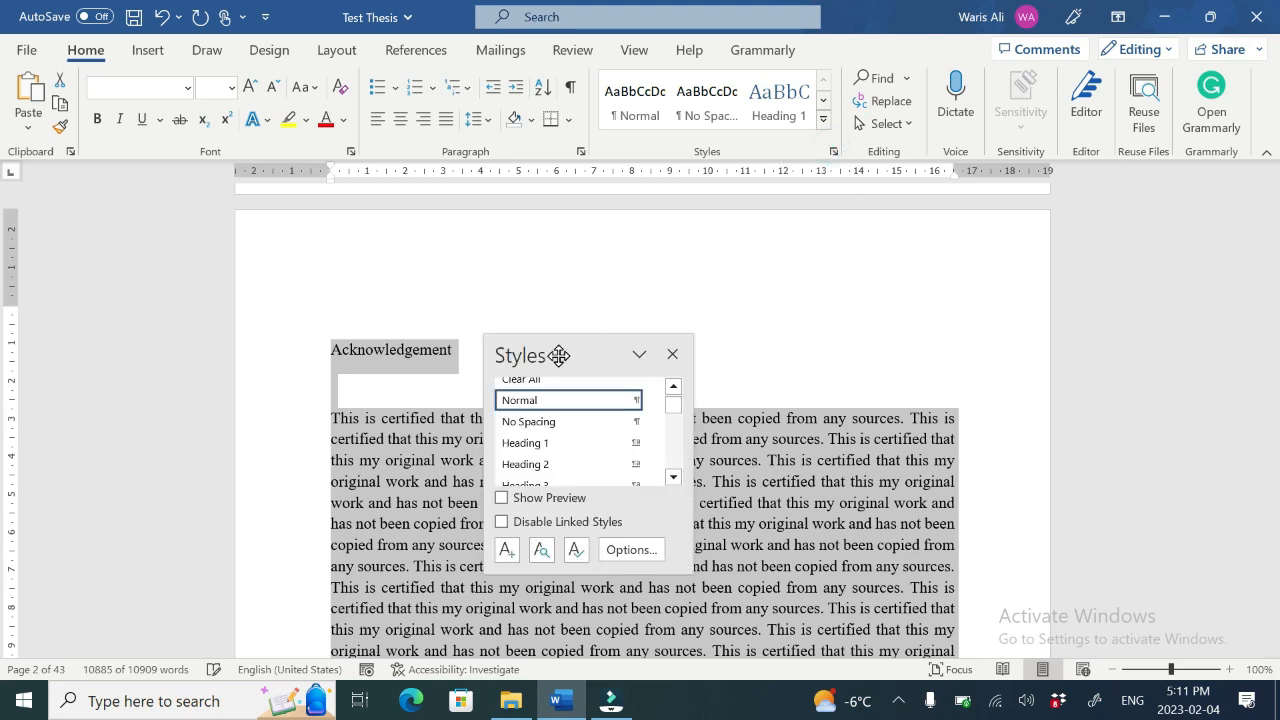
drag(558, 355, 906, 93)
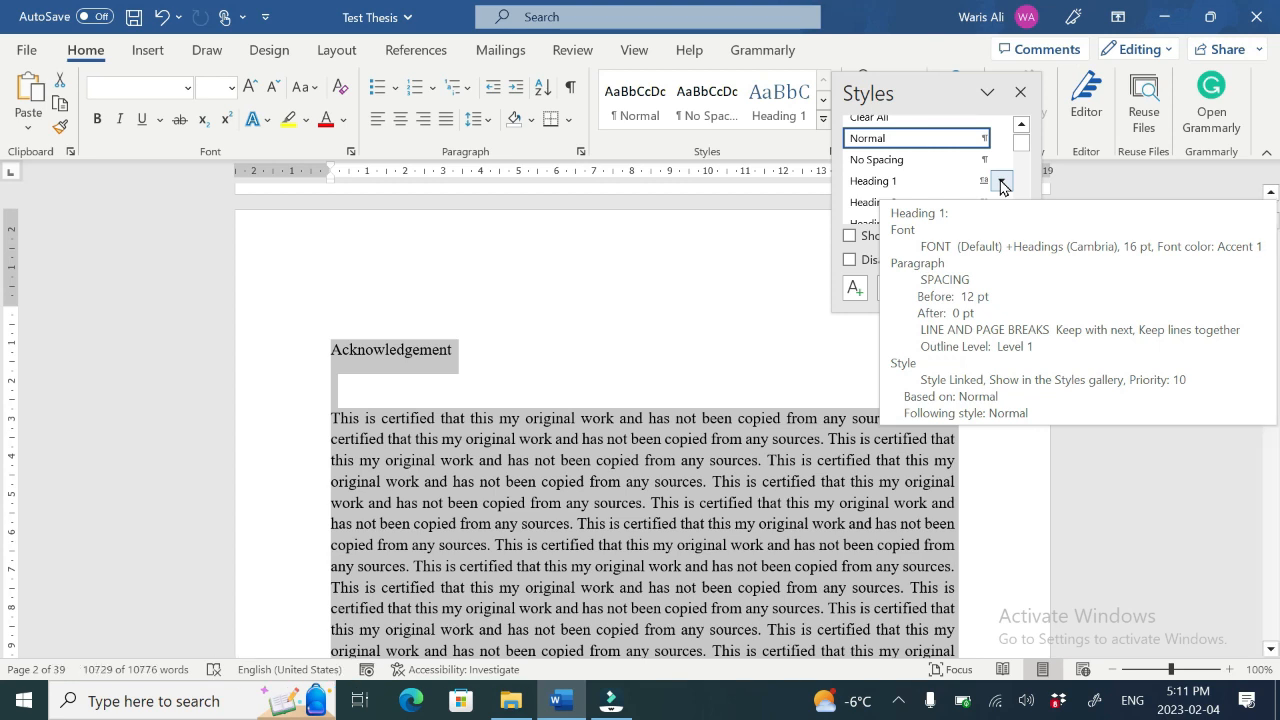
click(1001, 182)
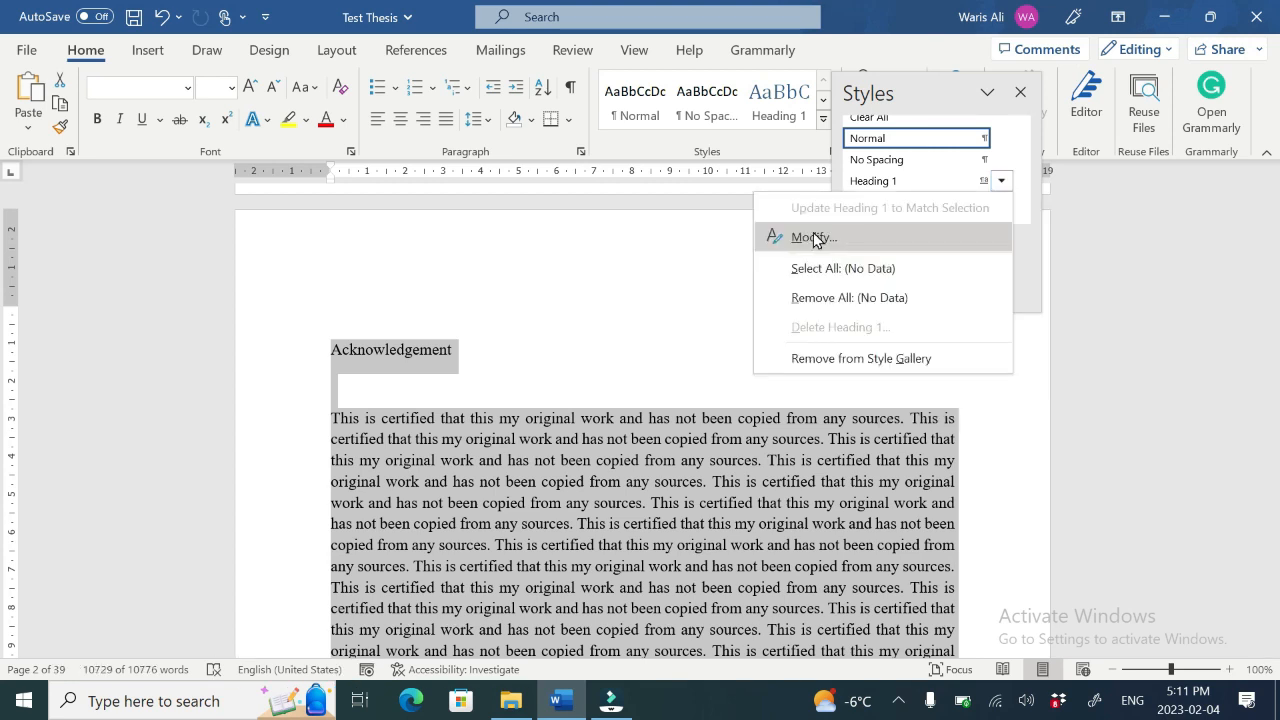
click(813, 238)
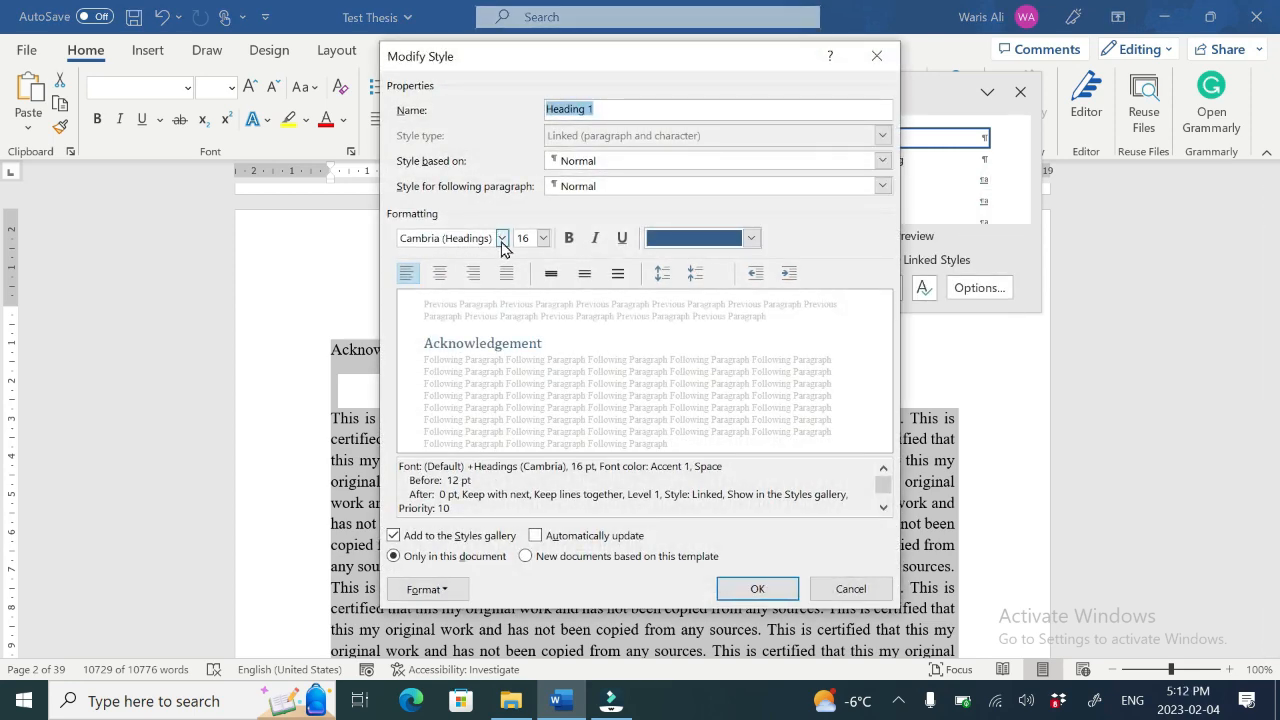
click(502, 240)
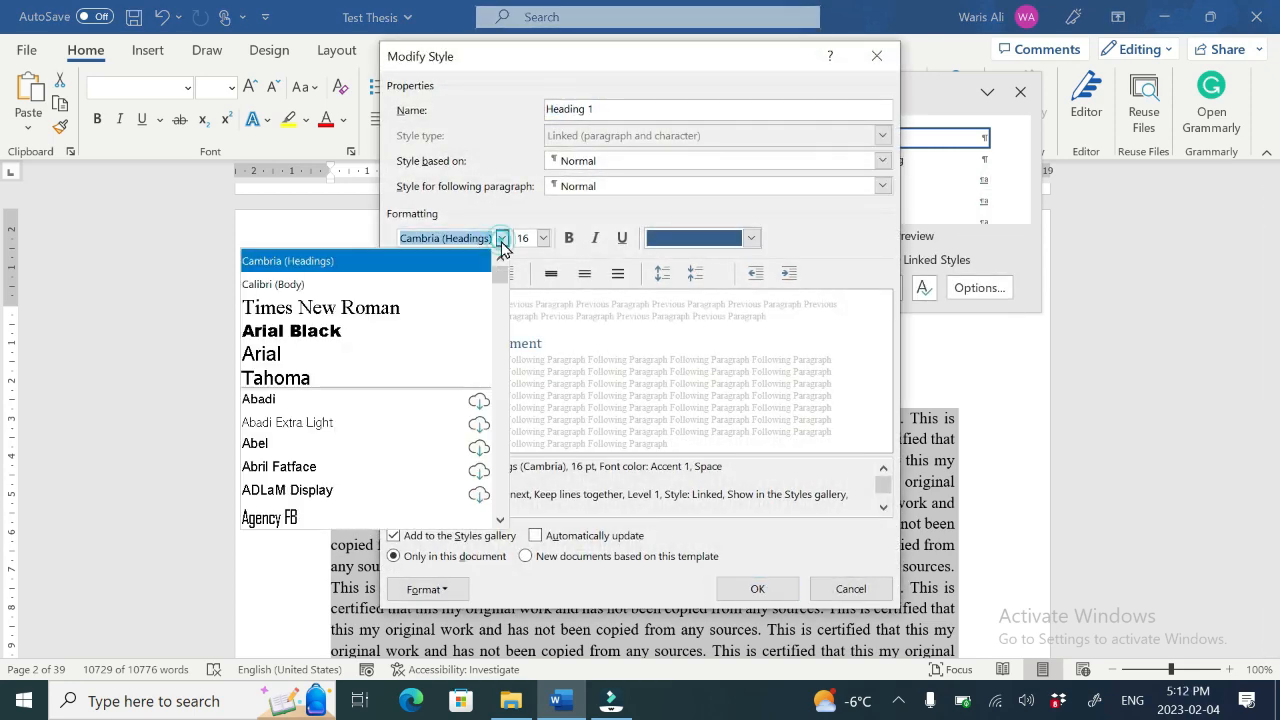
click(362, 309)
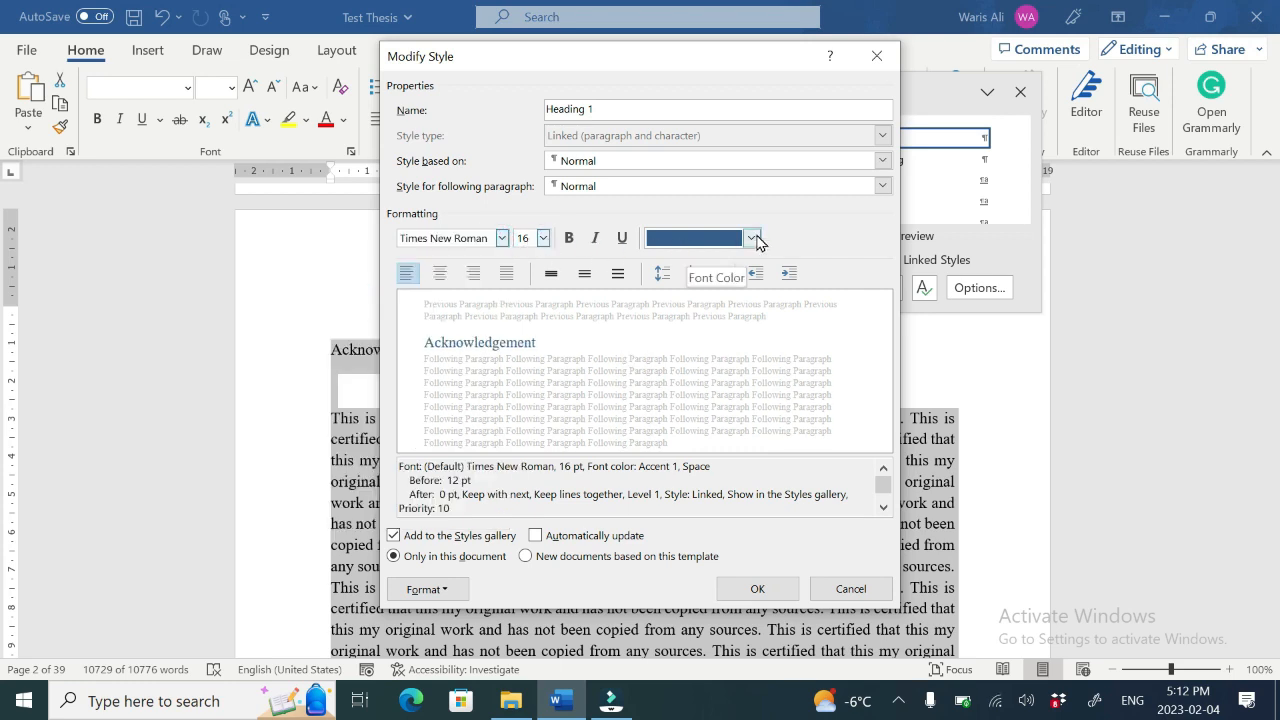
Step: Set Heading 1's font color to black and center its alignment
click(752, 238)
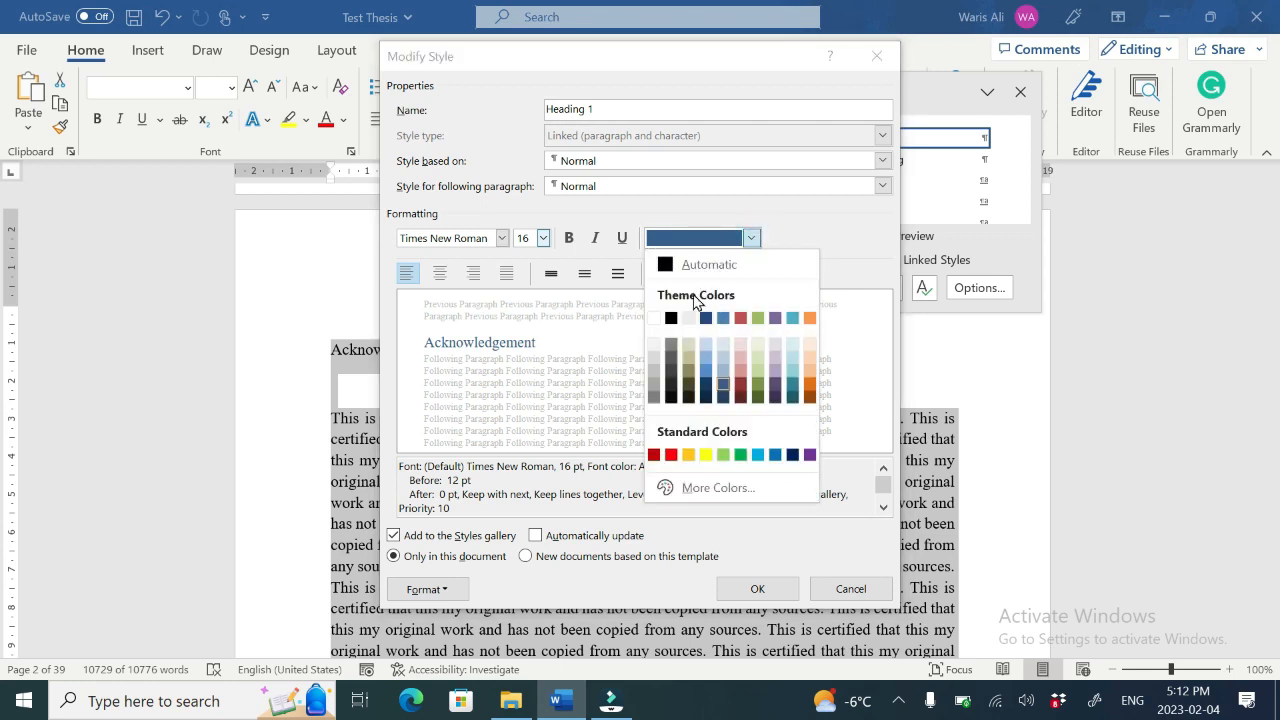
click(672, 320)
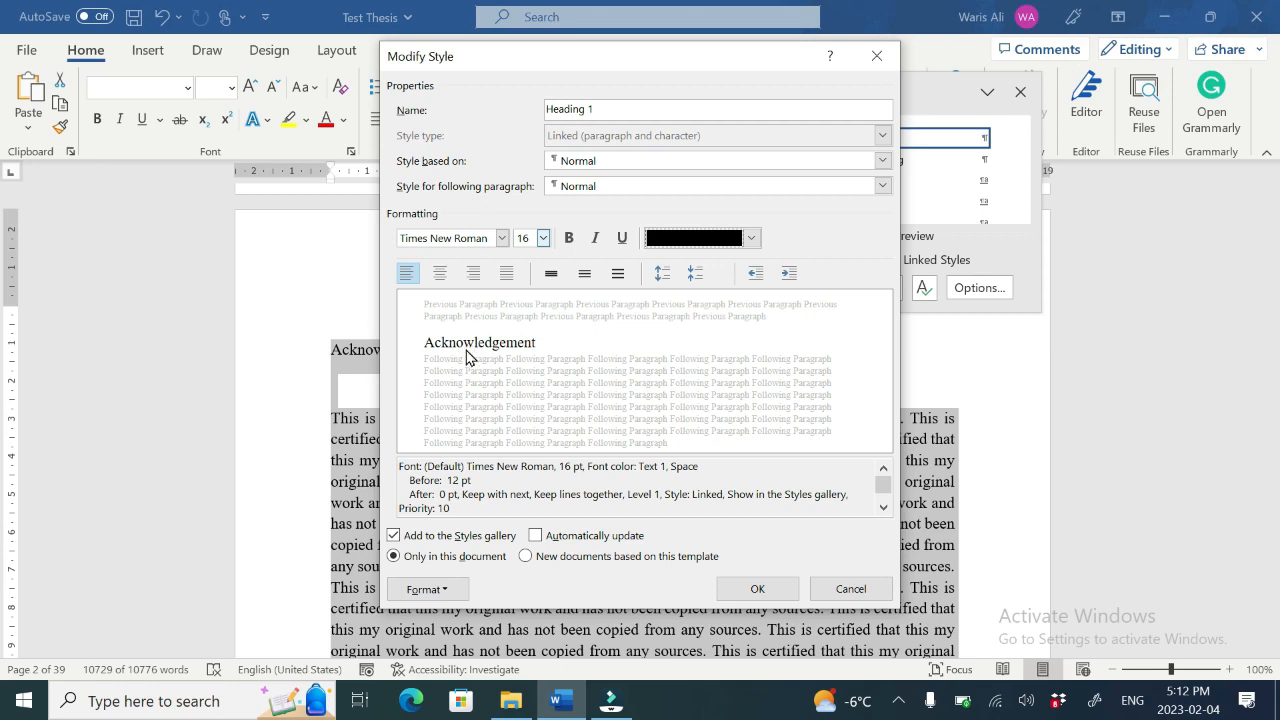
click(440, 273)
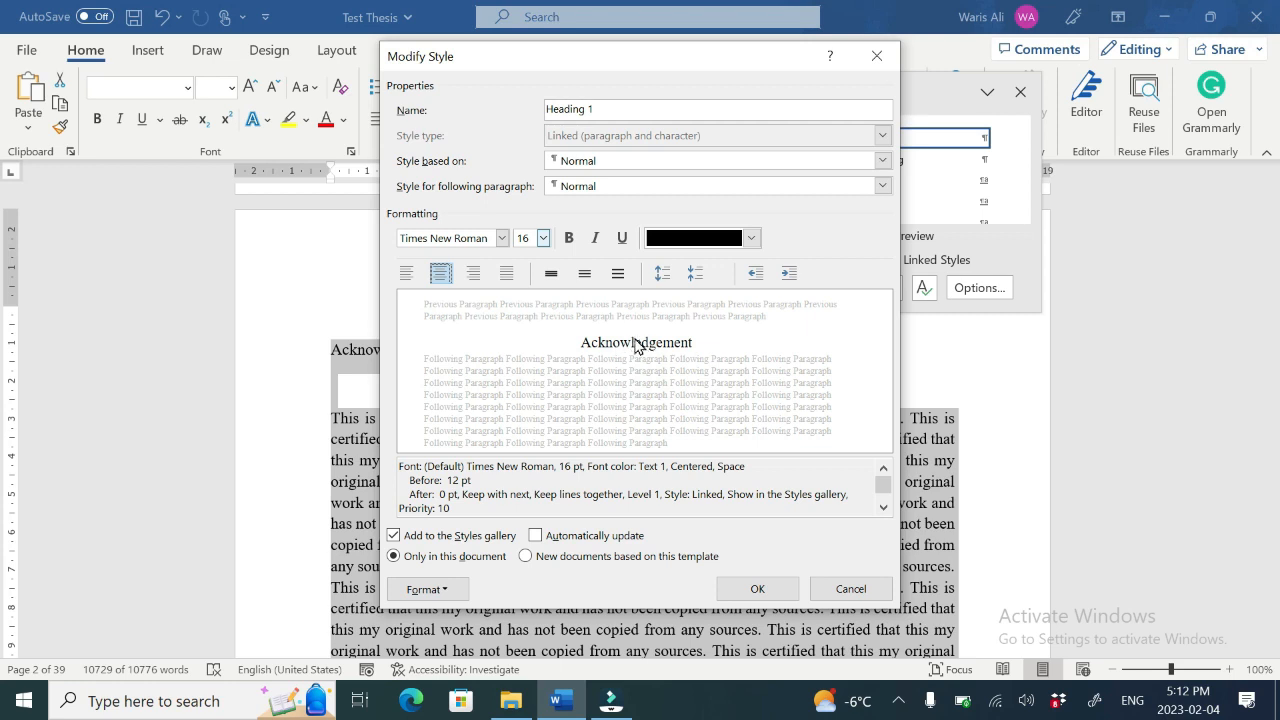
Step: Increase Heading 1's paragraph spacing to 18 pt before and 6 pt after, then apply the style changes
click(662, 273)
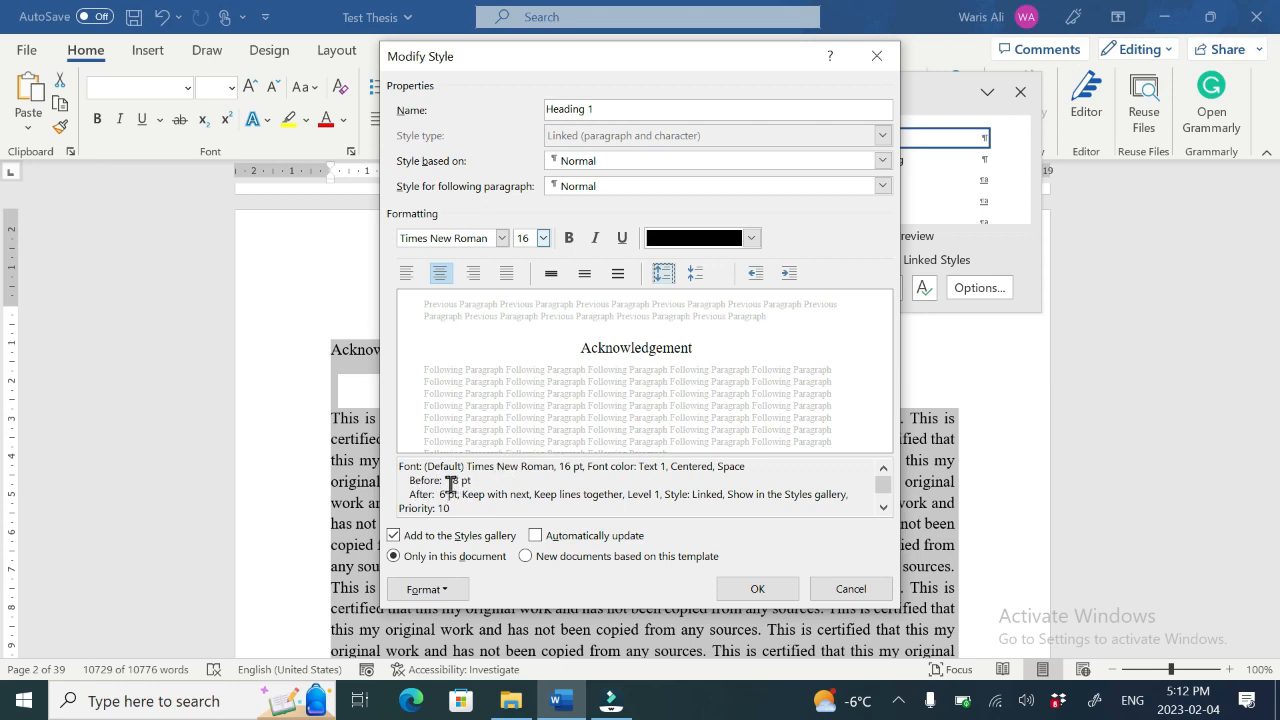
drag(447, 482, 469, 483)
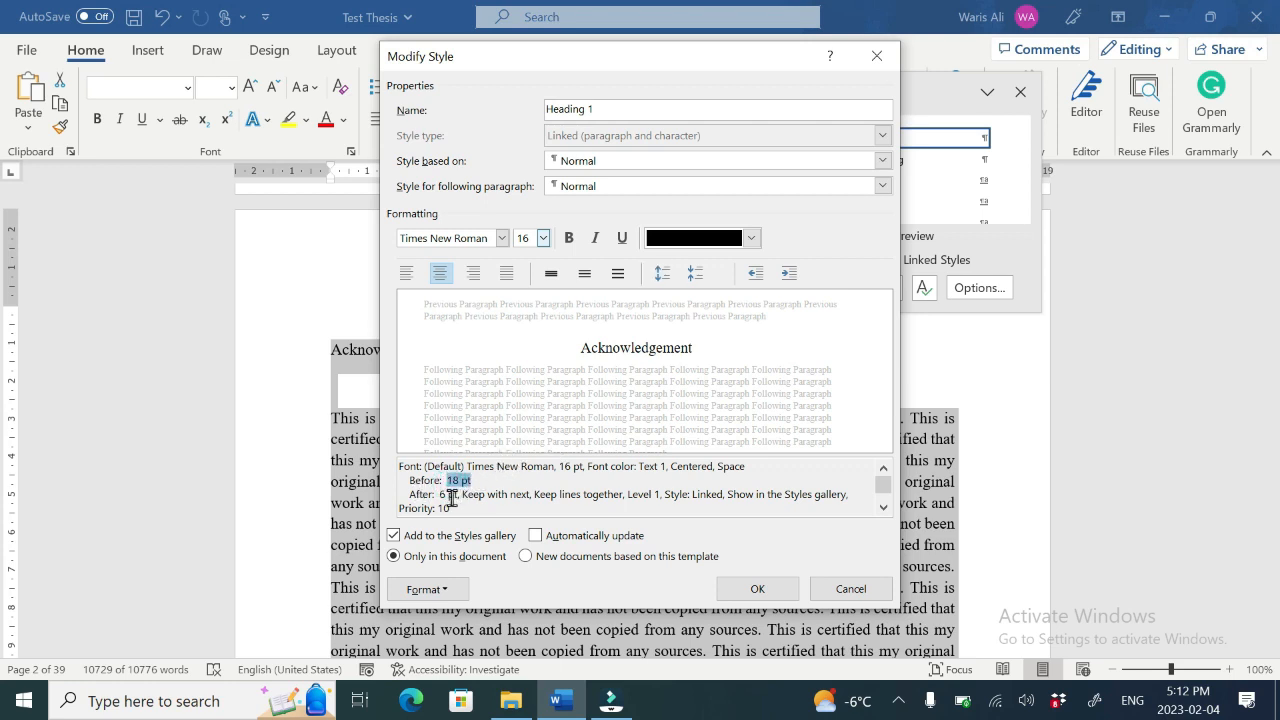
click(446, 497)
double_click(450, 495)
click(757, 589)
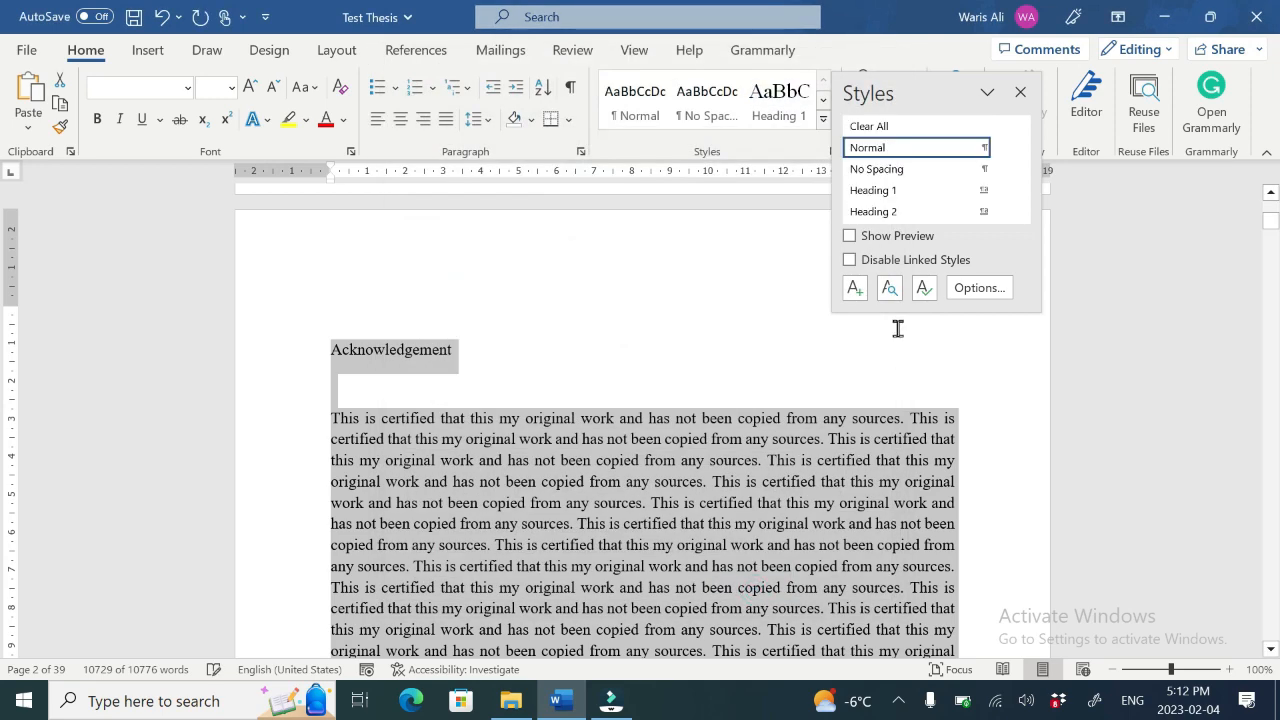
Step: Modify the Heading 2 style to Times New Roman with increased paragraph spacing, and apply it
click(1003, 215)
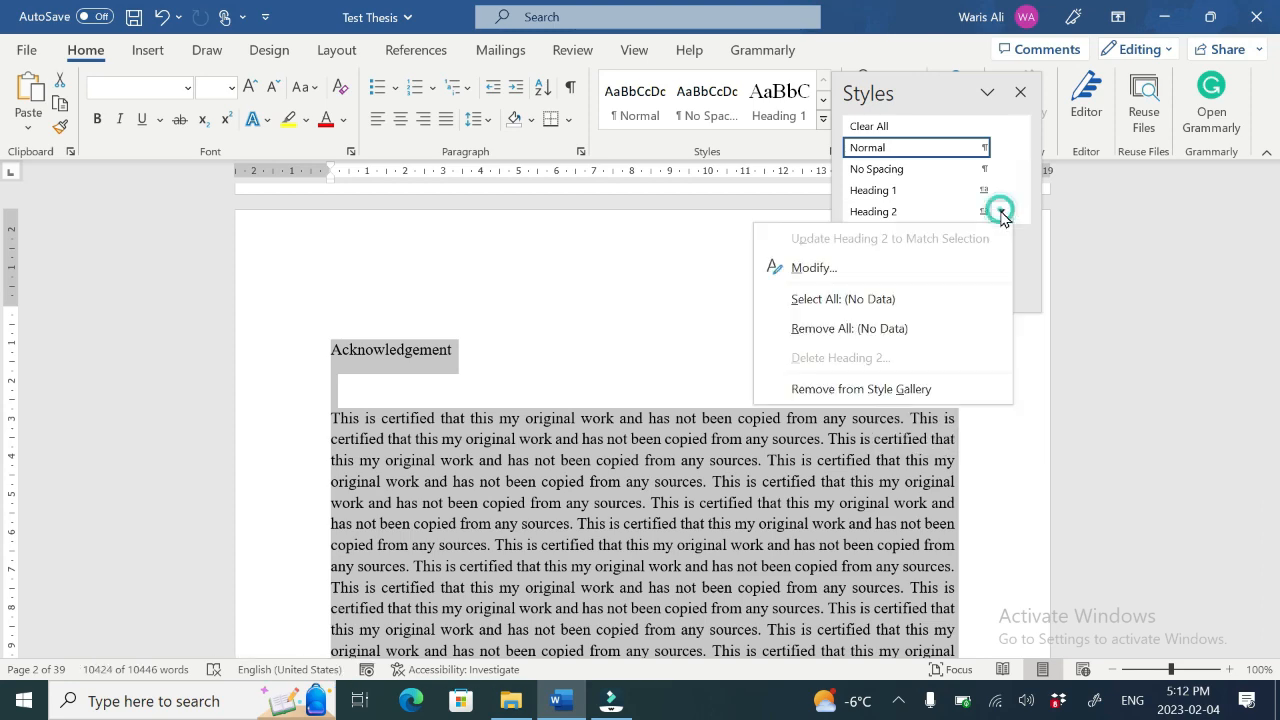
click(826, 271)
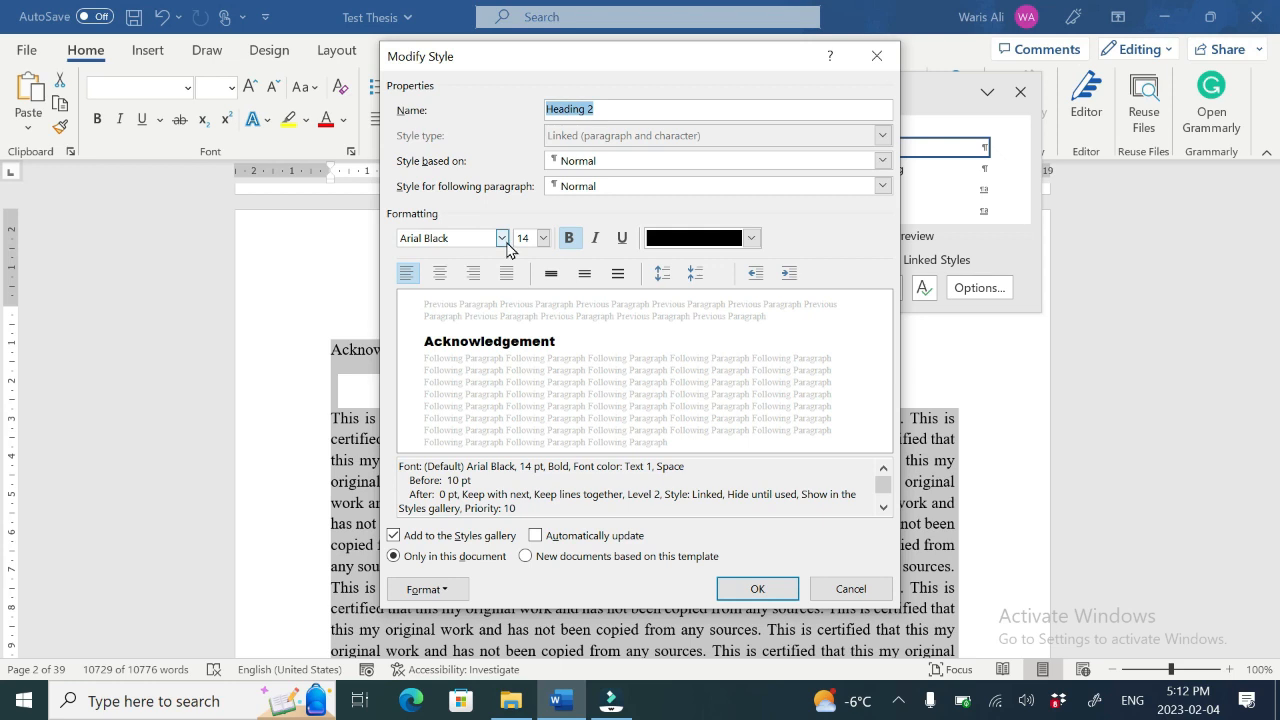
click(502, 239)
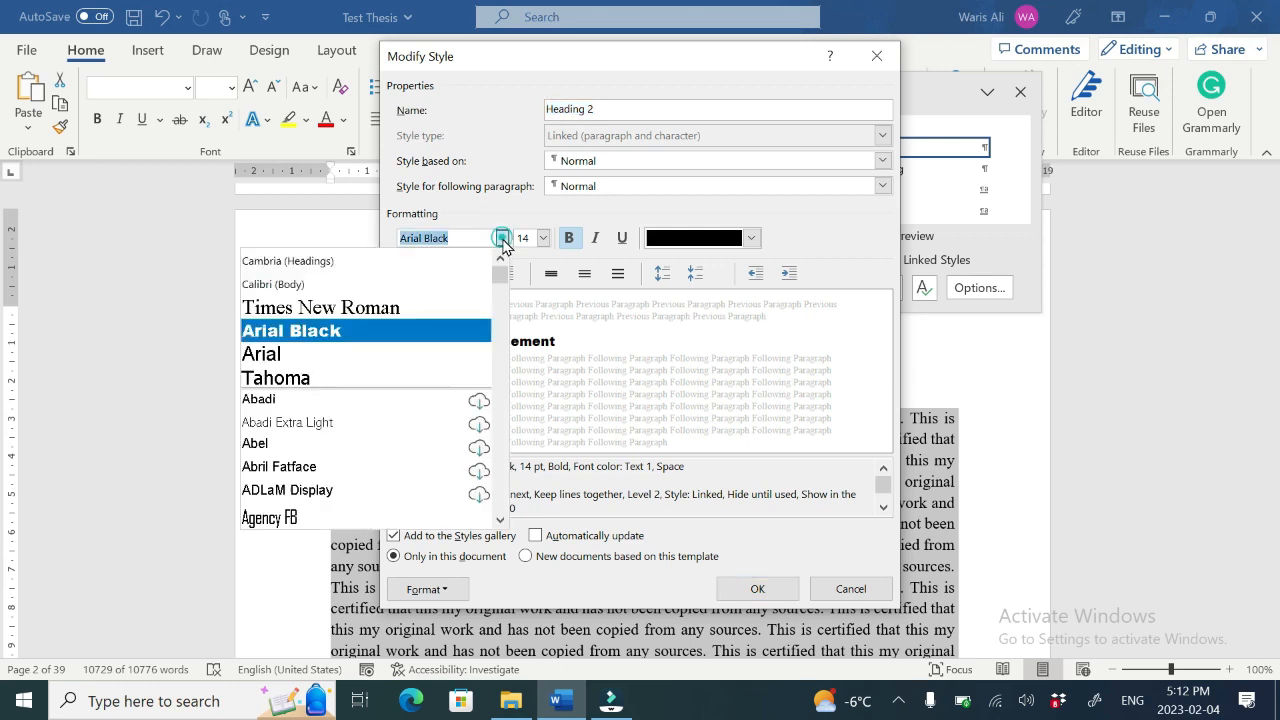
click(379, 295)
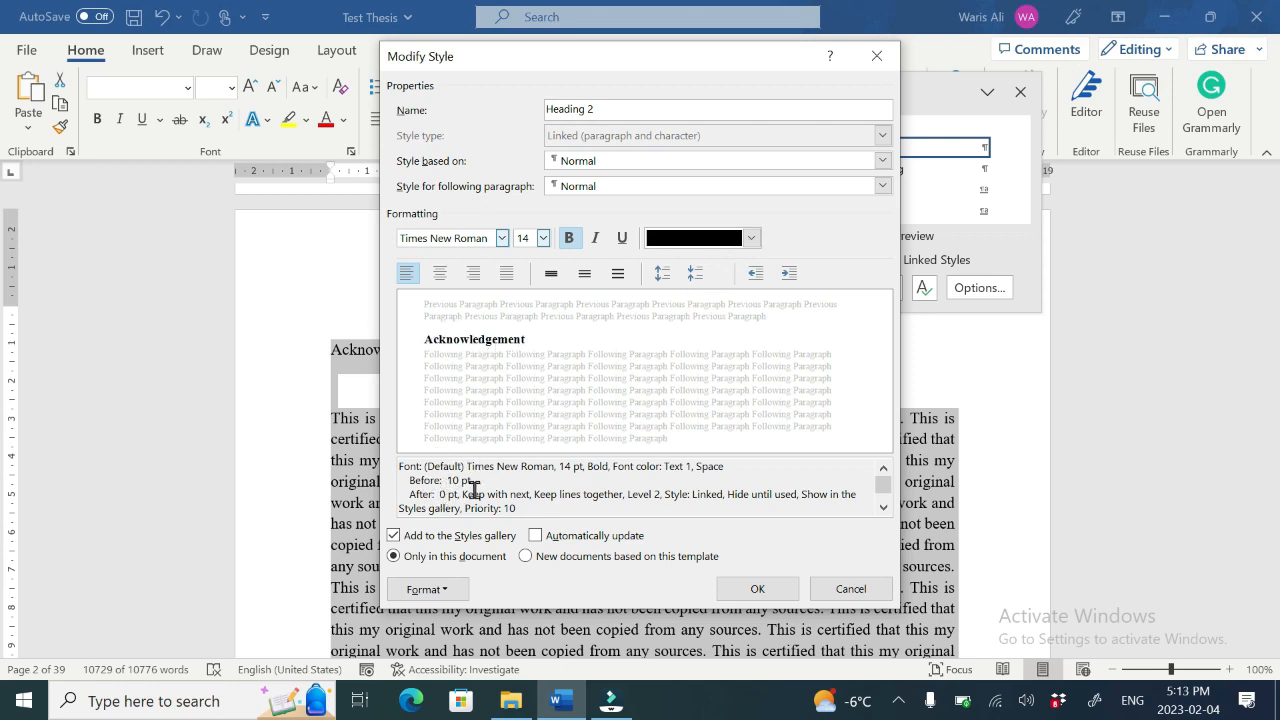
click(663, 275)
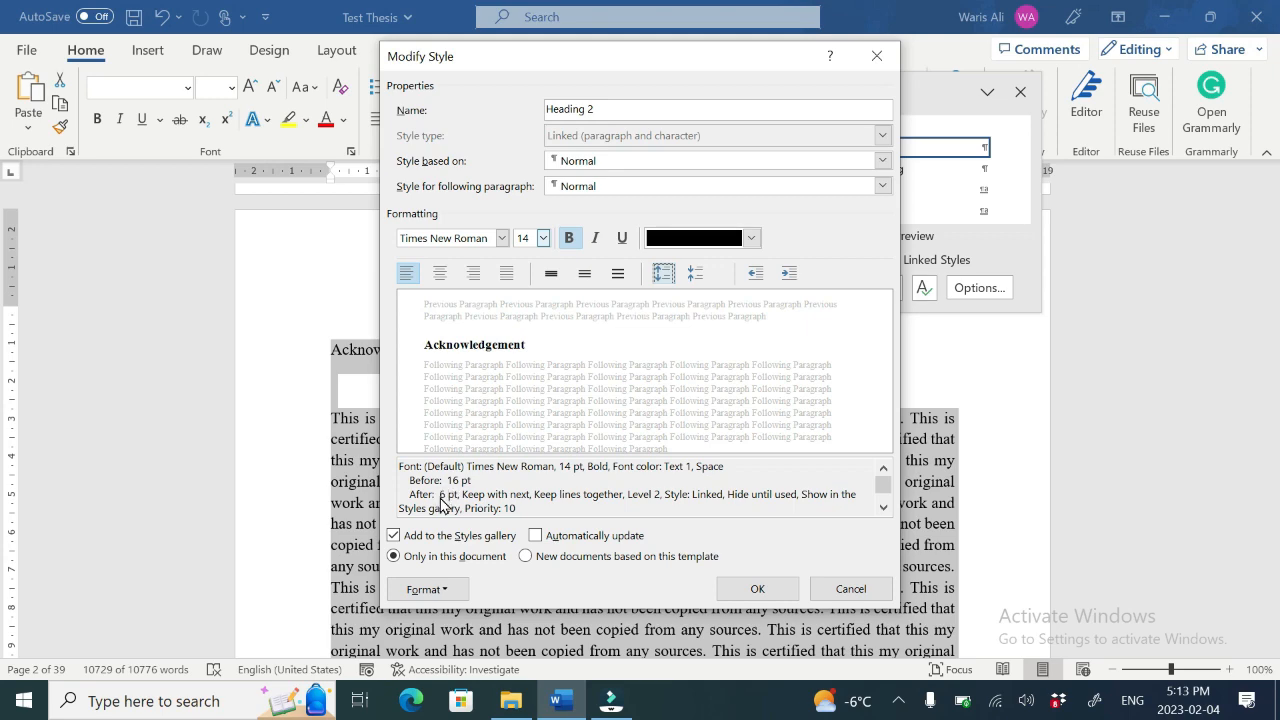
click(740, 588)
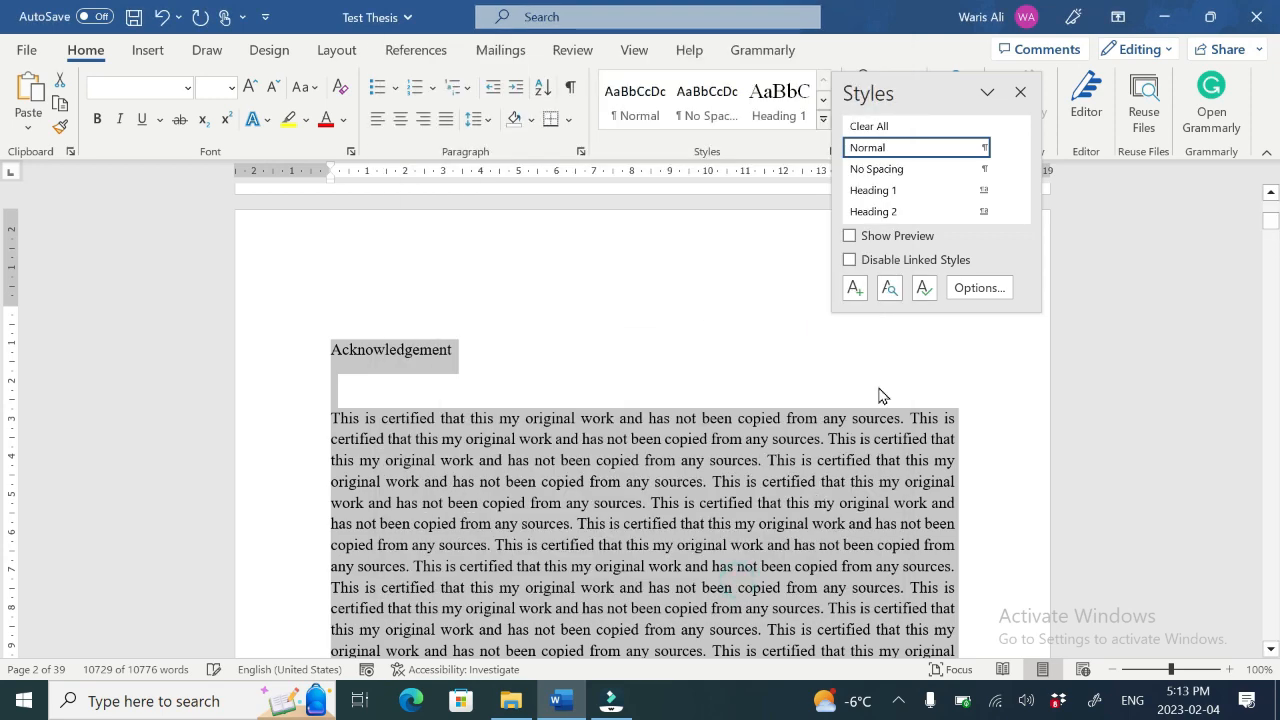
Step: Modify the Heading 3 style and set its font to Times New Roman
click(1022, 212)
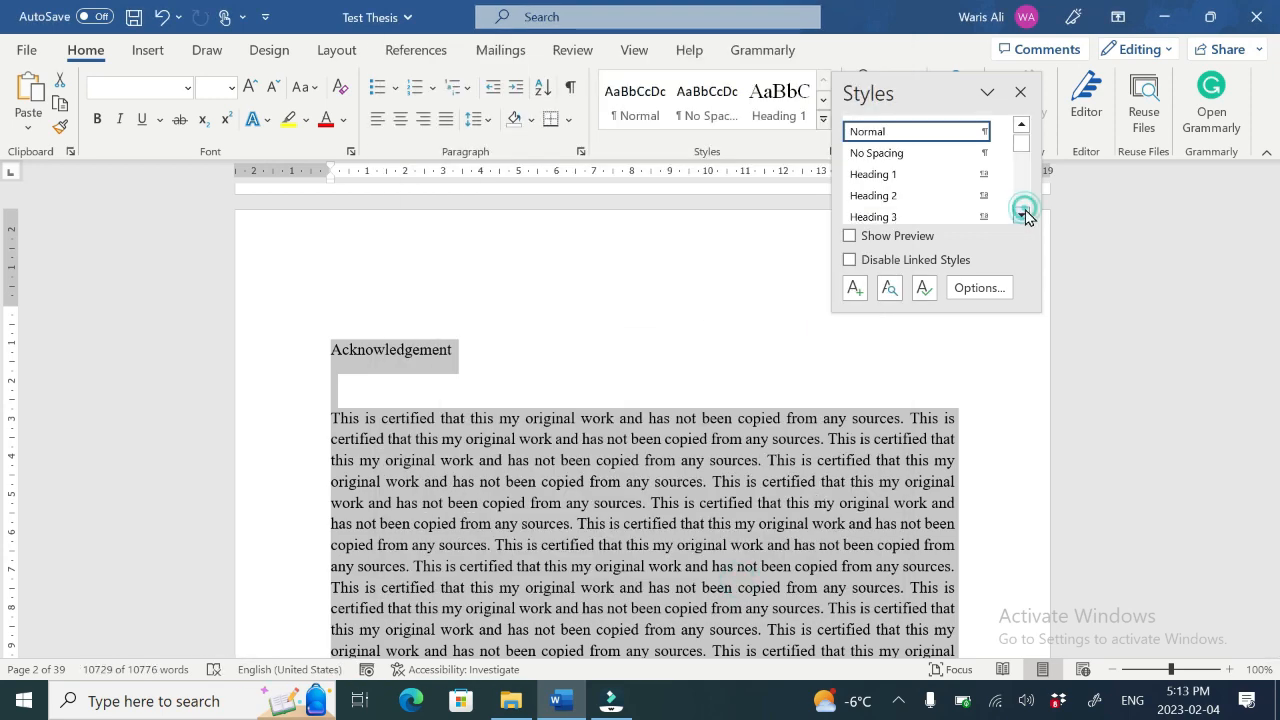
click(1022, 216)
click(800, 266)
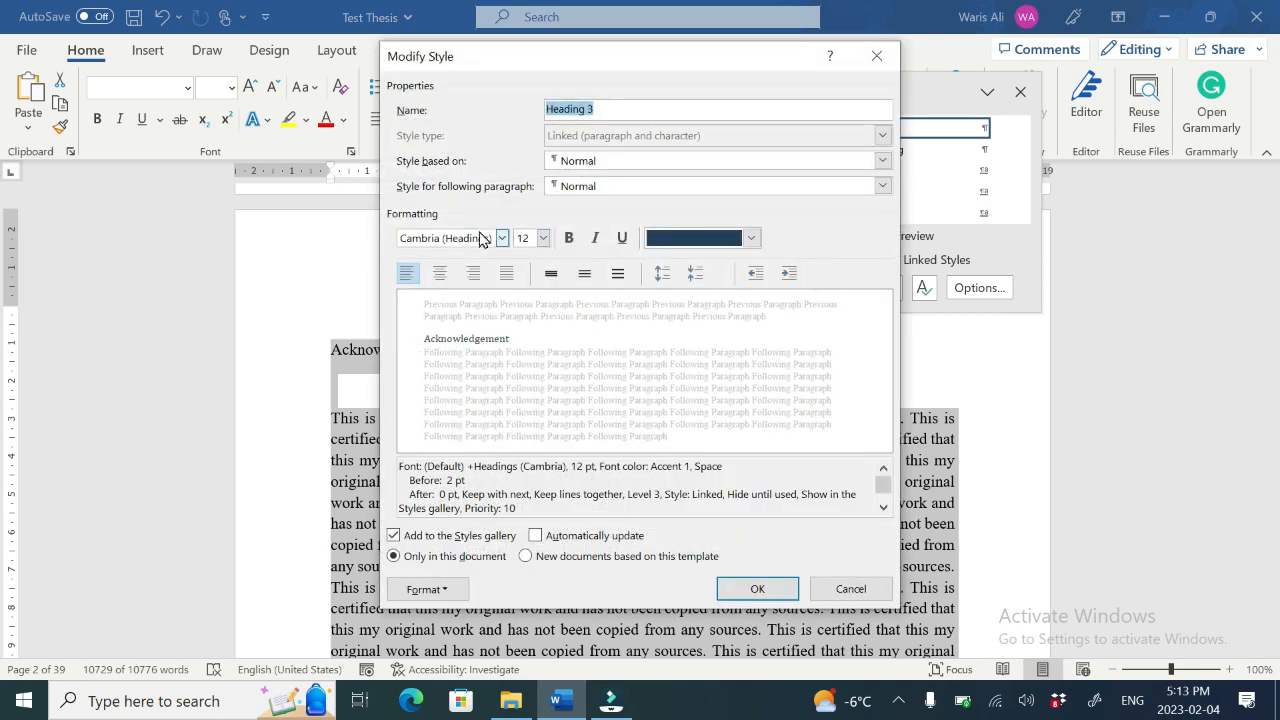
click(502, 238)
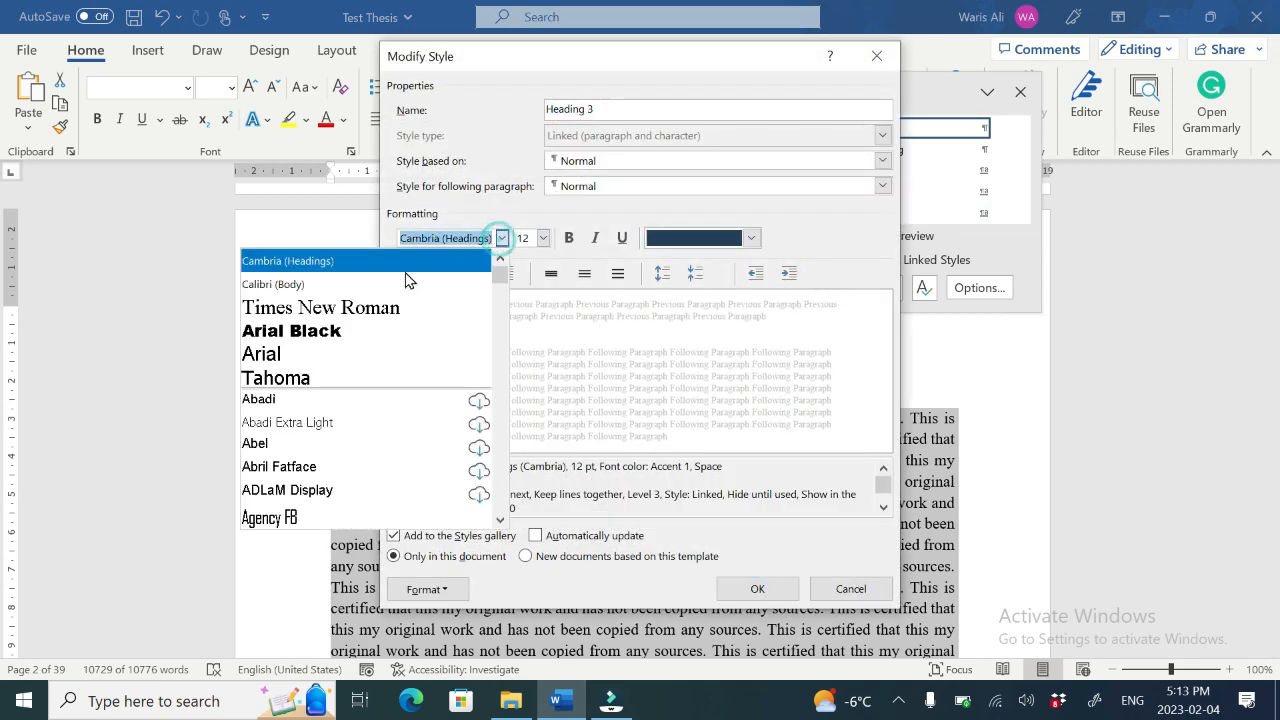
click(370, 306)
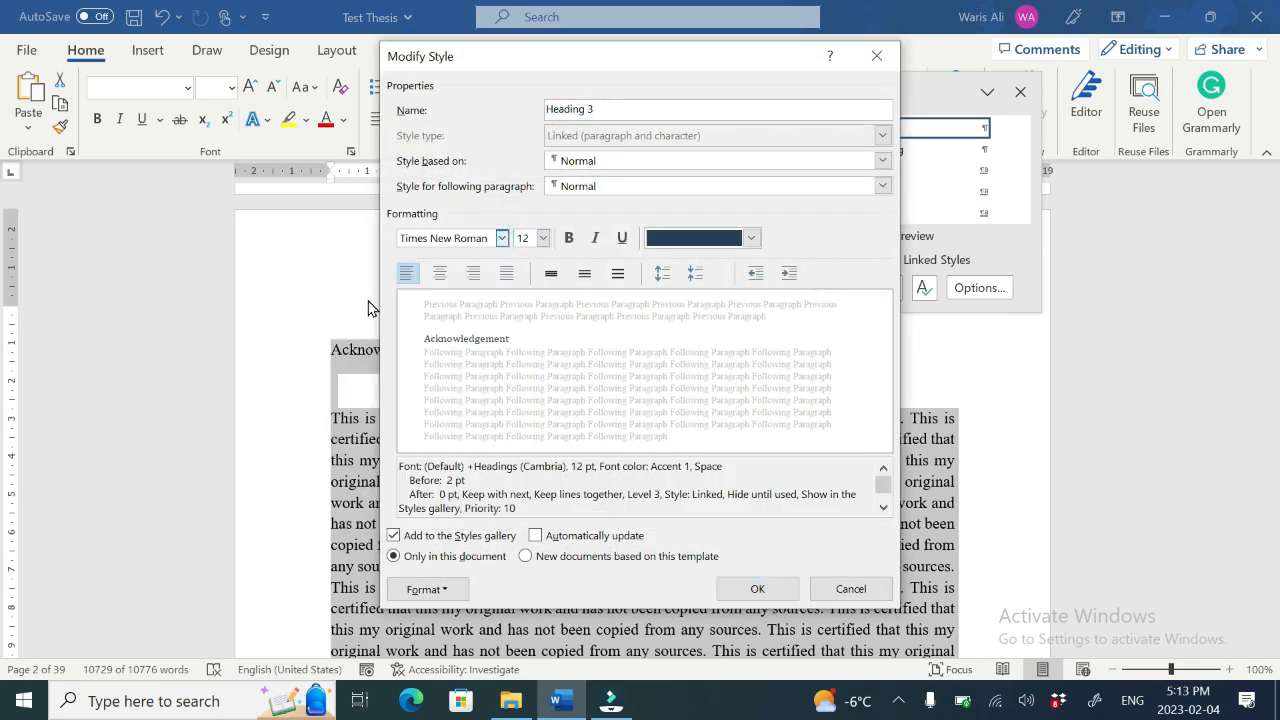
Step: Set Heading 3's font color to black, increase its paragraph spacing, and apply the changes
click(750, 238)
click(671, 318)
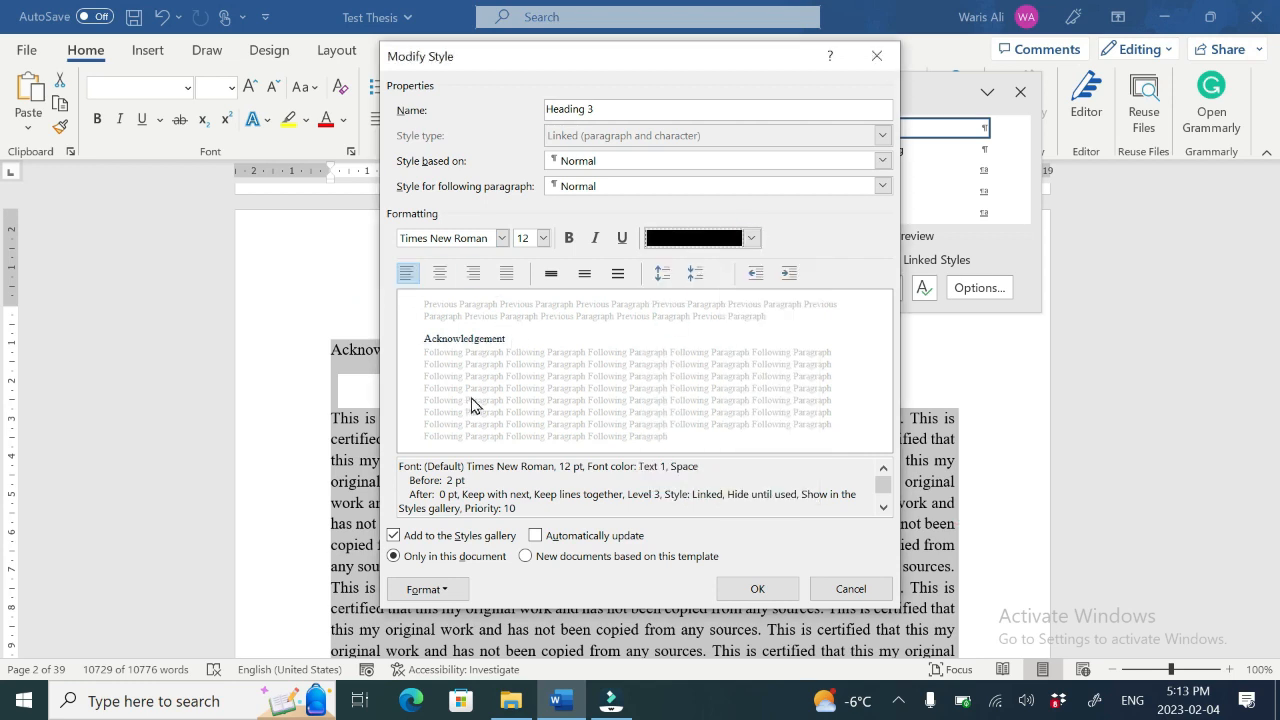
click(662, 272)
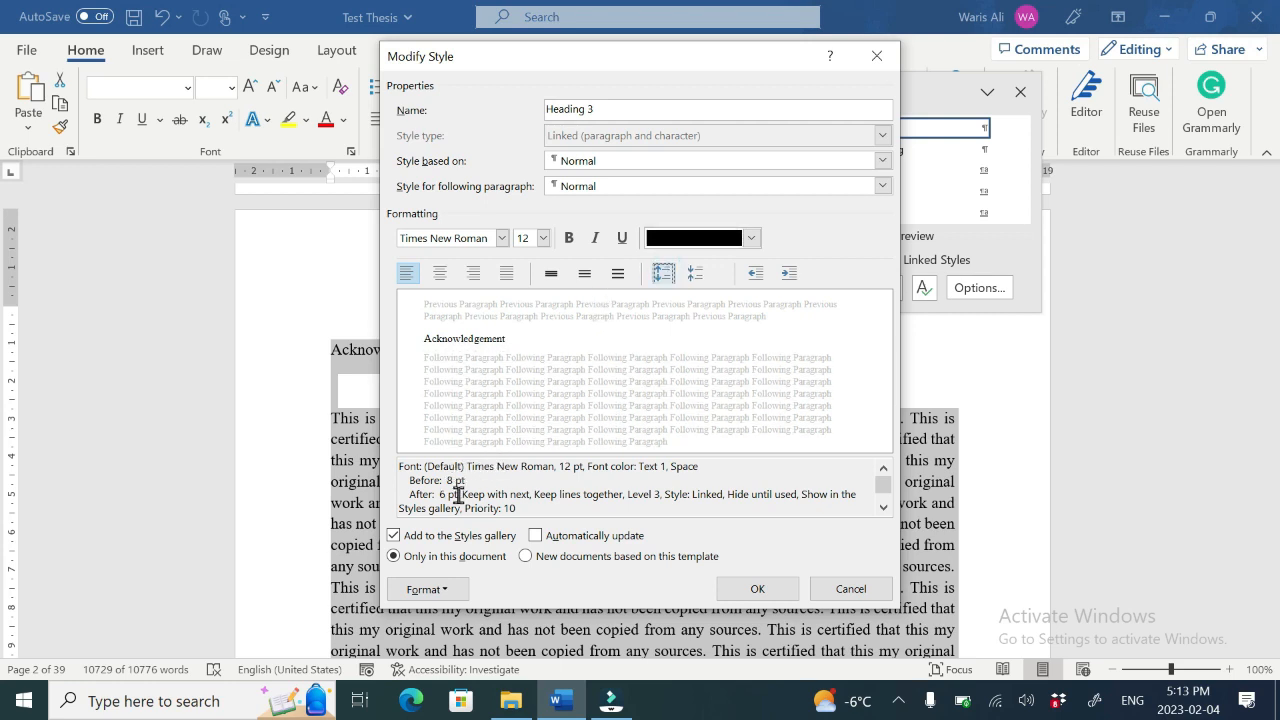
click(744, 590)
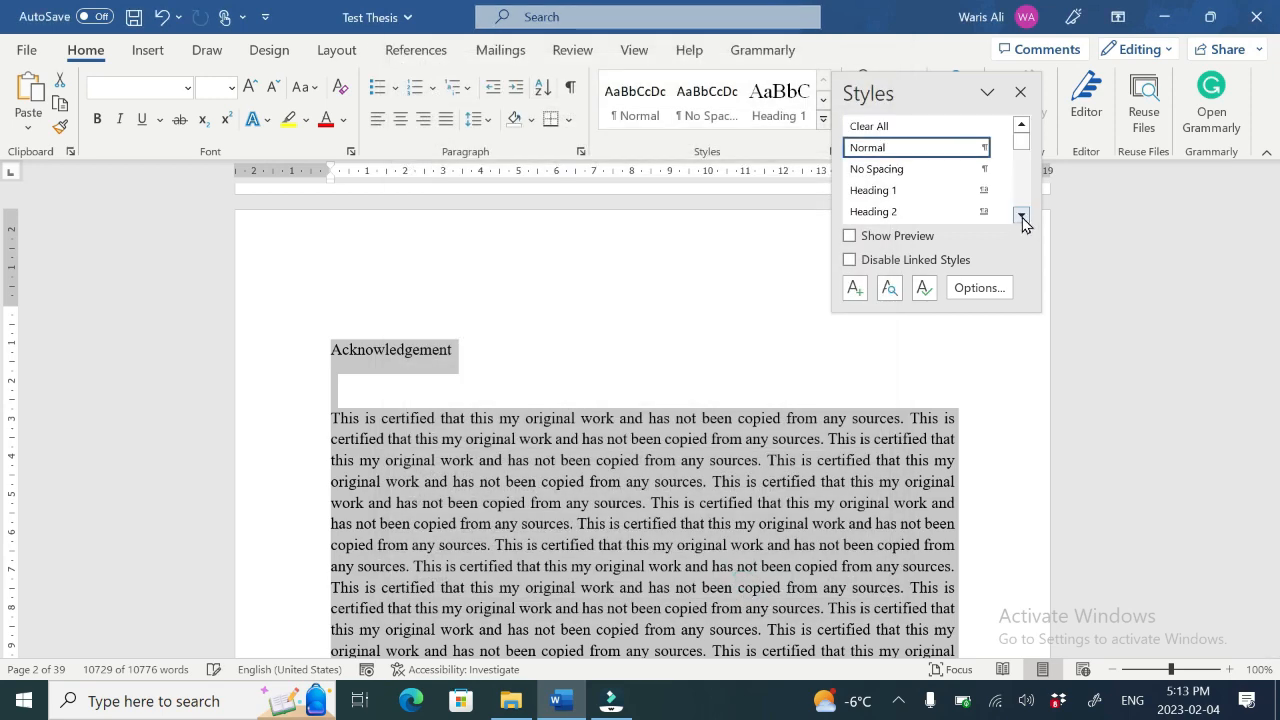
Step: Modify the Heading 4 style, setting its font to Times New Roman at 12 pt
click(1021, 217)
click(1021, 217)
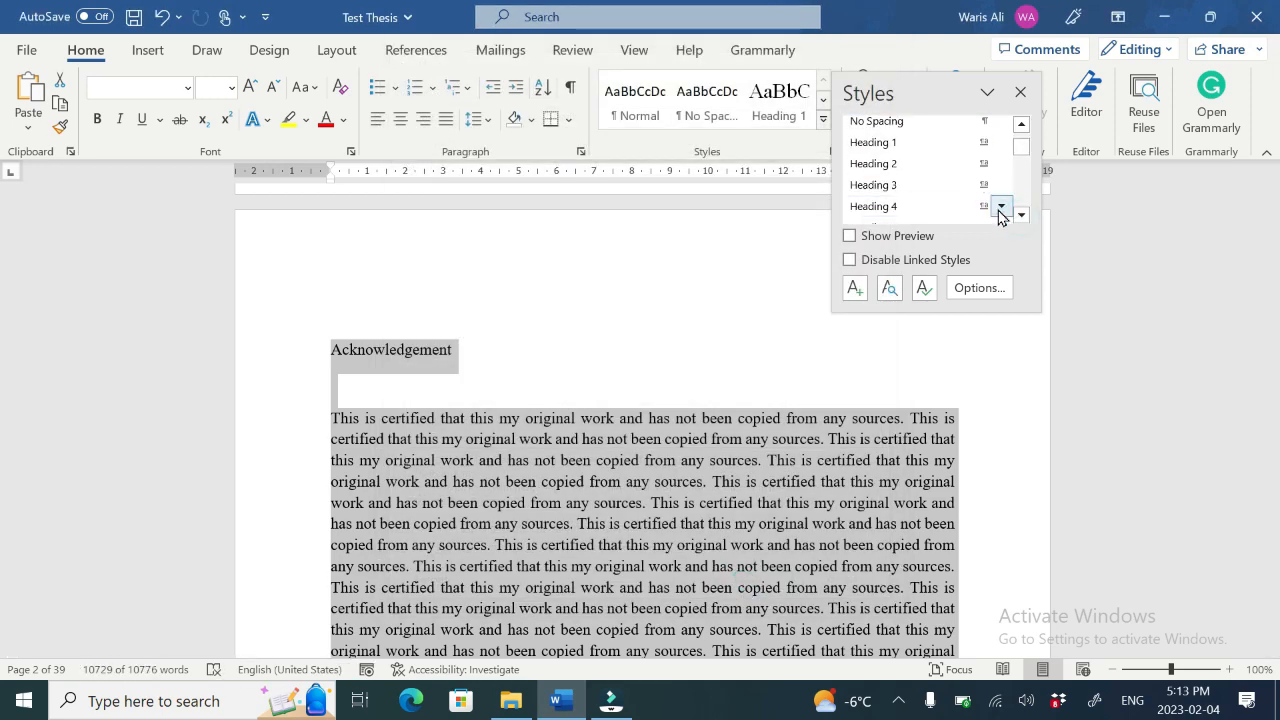
click(1001, 210)
click(828, 260)
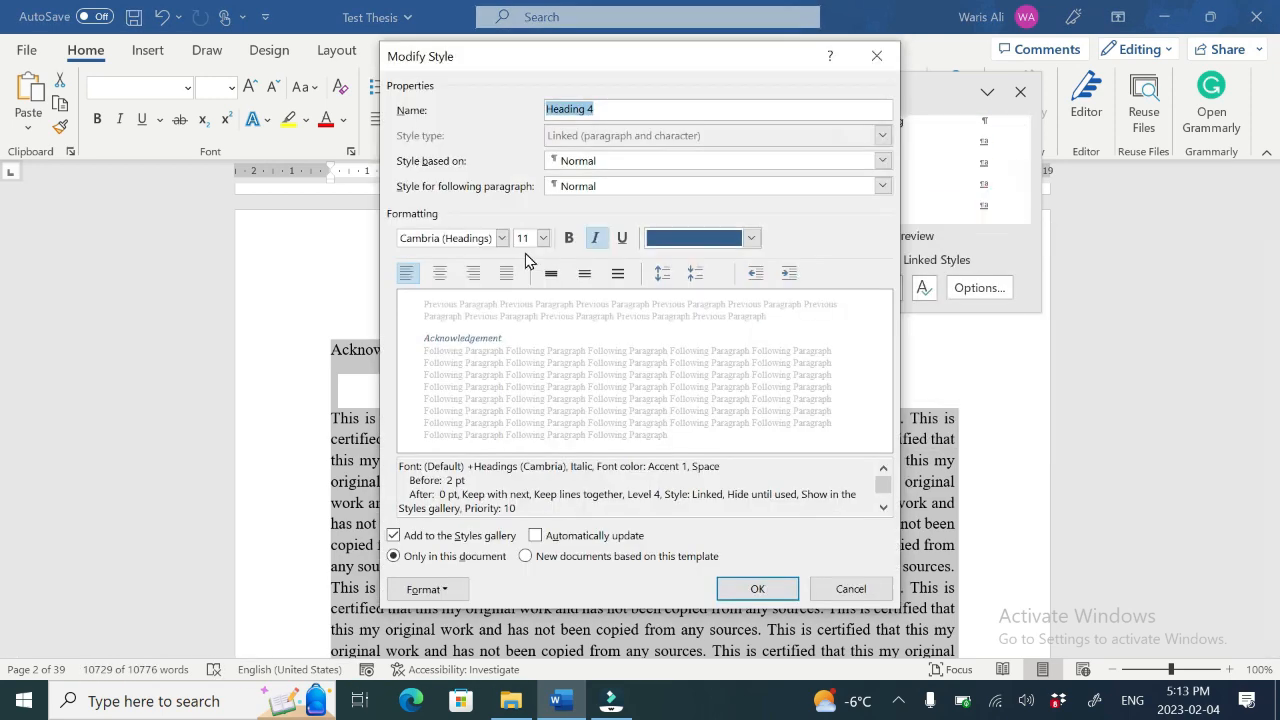
click(502, 245)
click(366, 303)
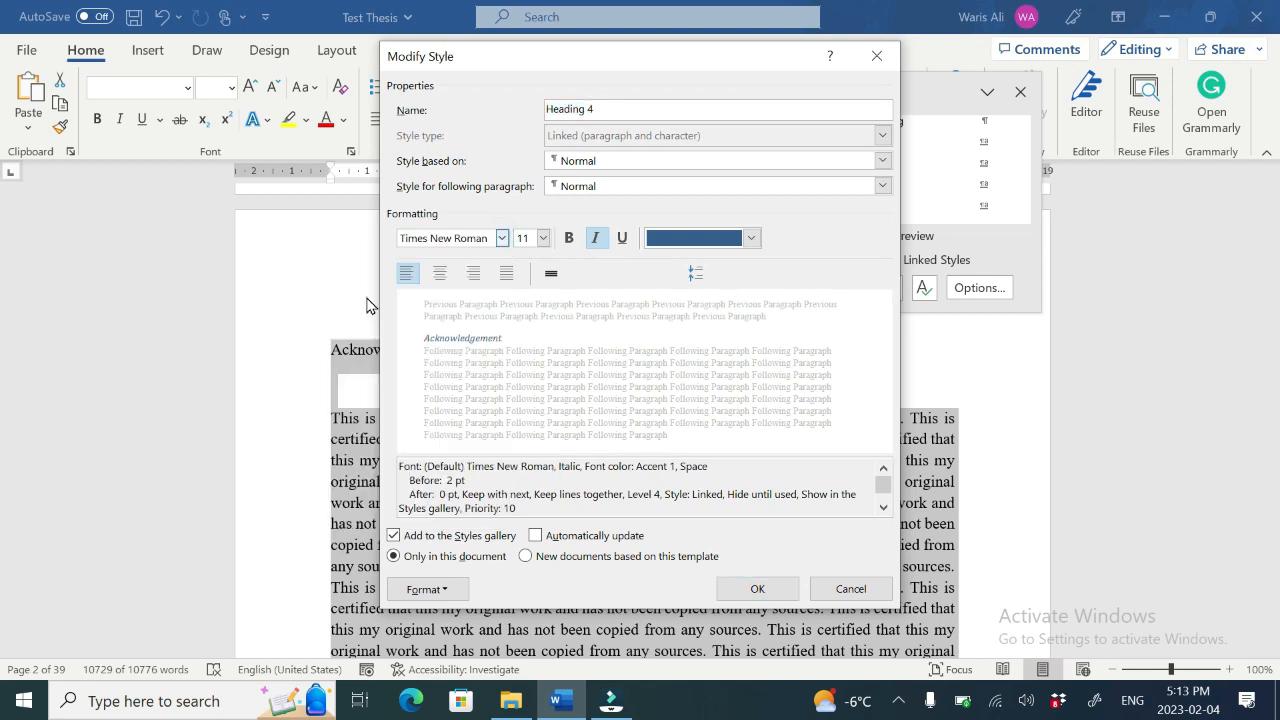
click(543, 240)
click(522, 309)
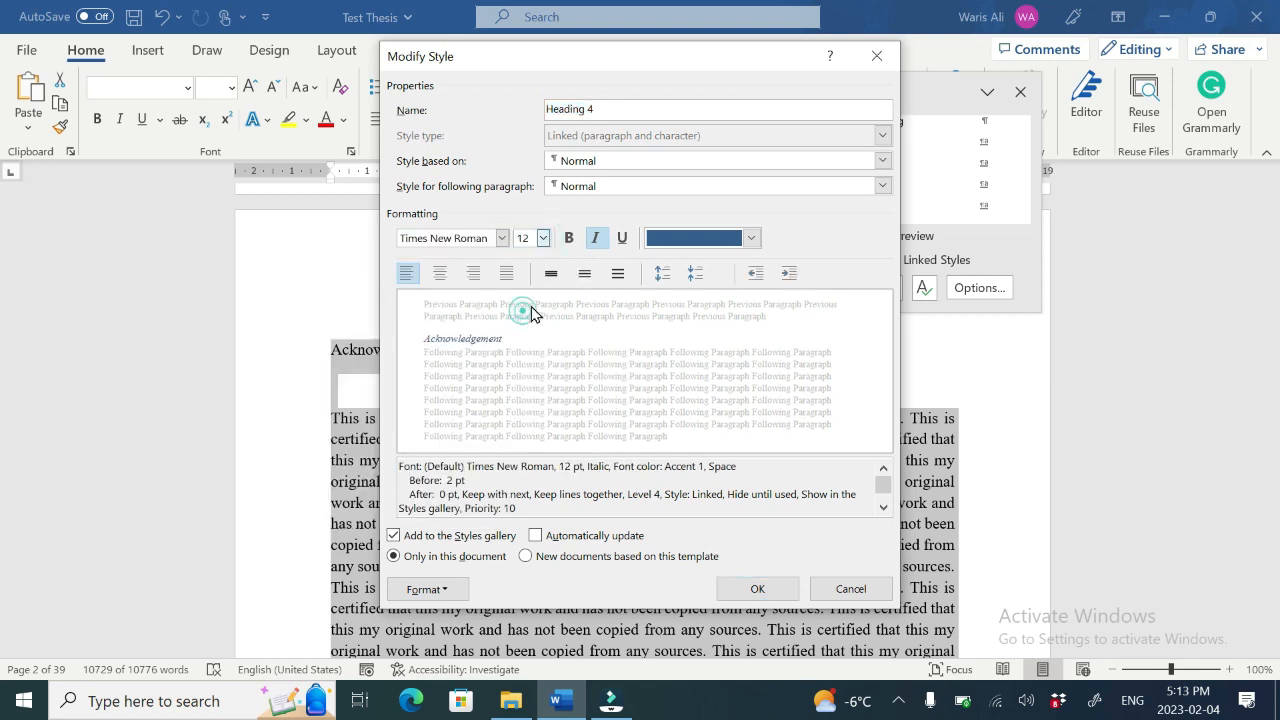
Step: Set Heading 4's font color to black, increase its paragraph spacing, apply the changes and close the Styles pane
click(751, 237)
click(671, 322)
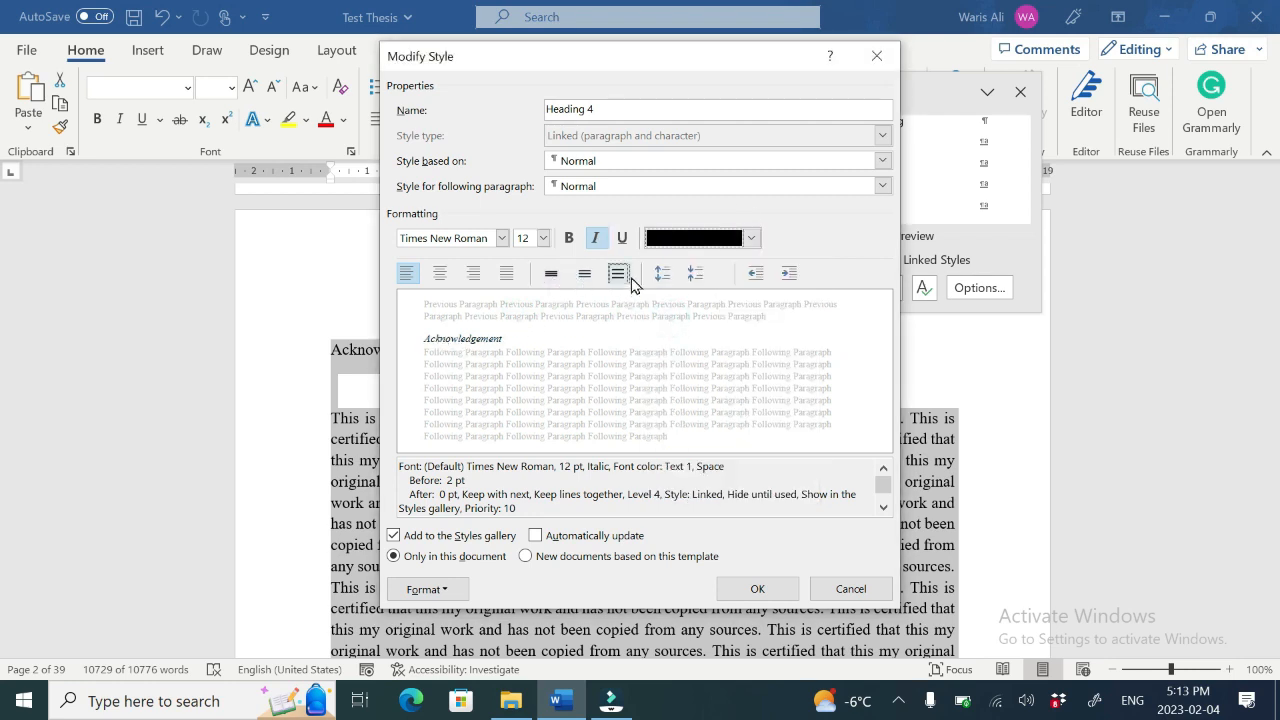
click(664, 274)
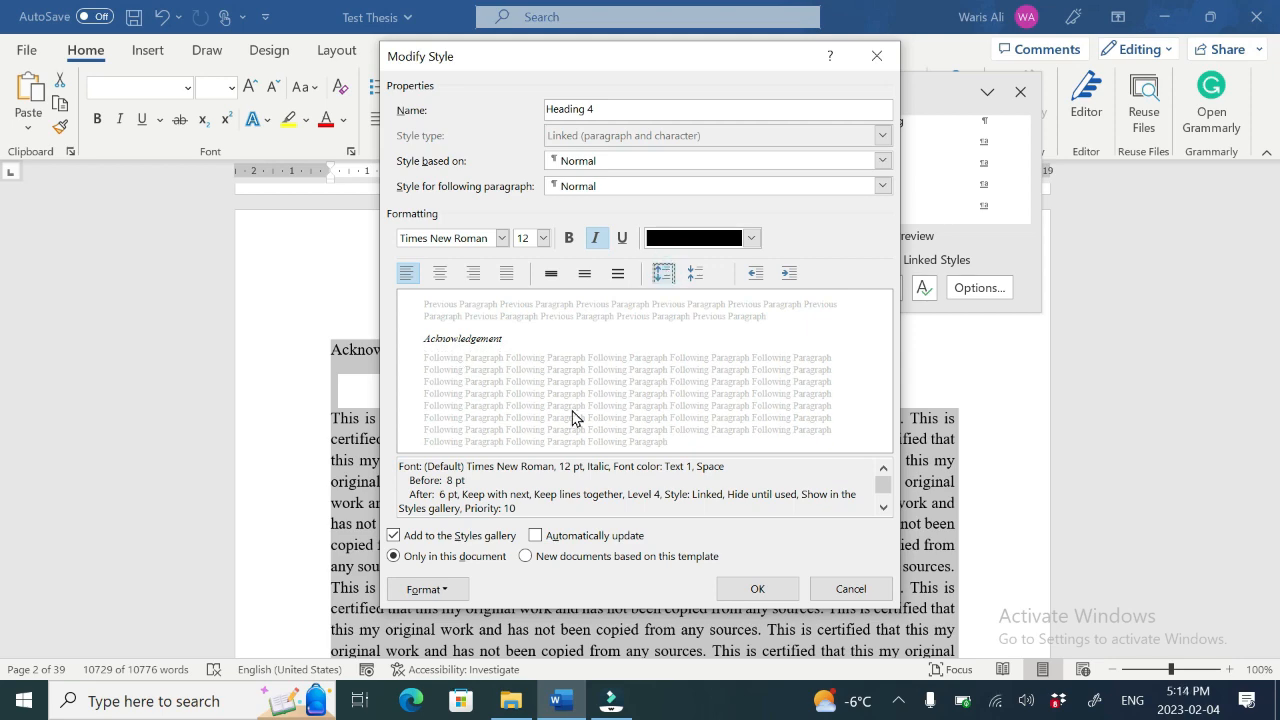
click(740, 589)
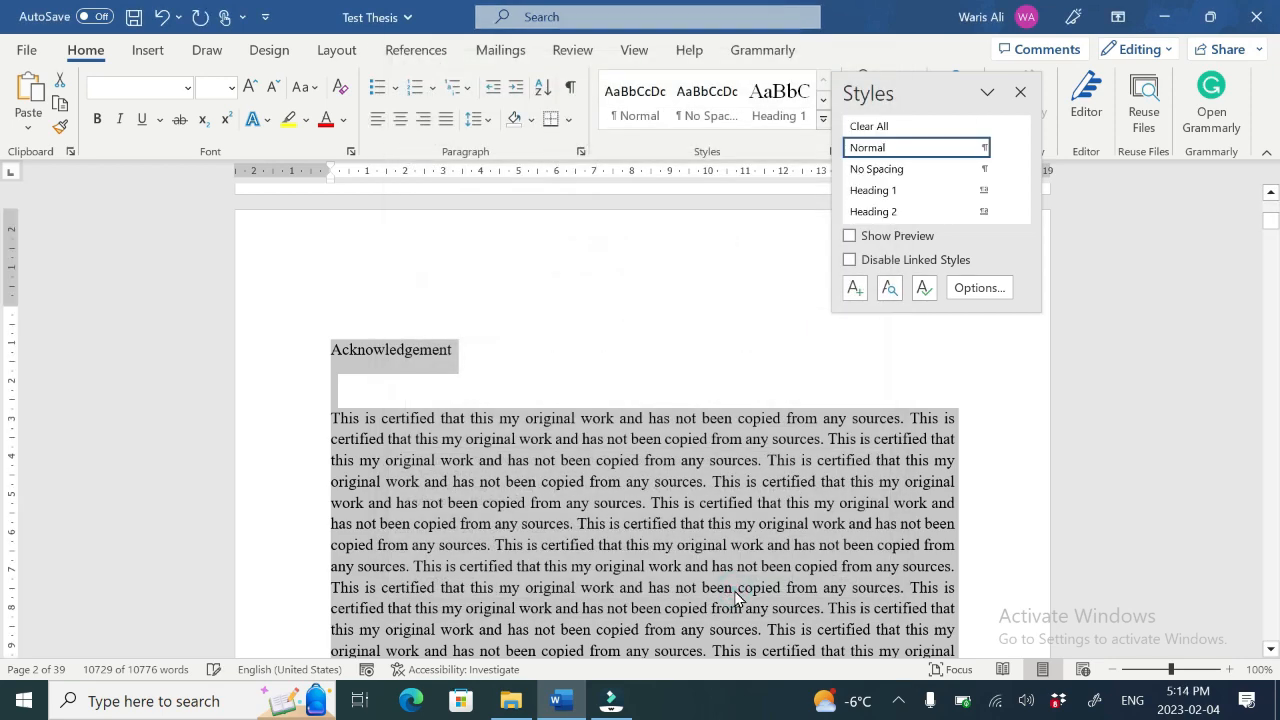
click(1021, 92)
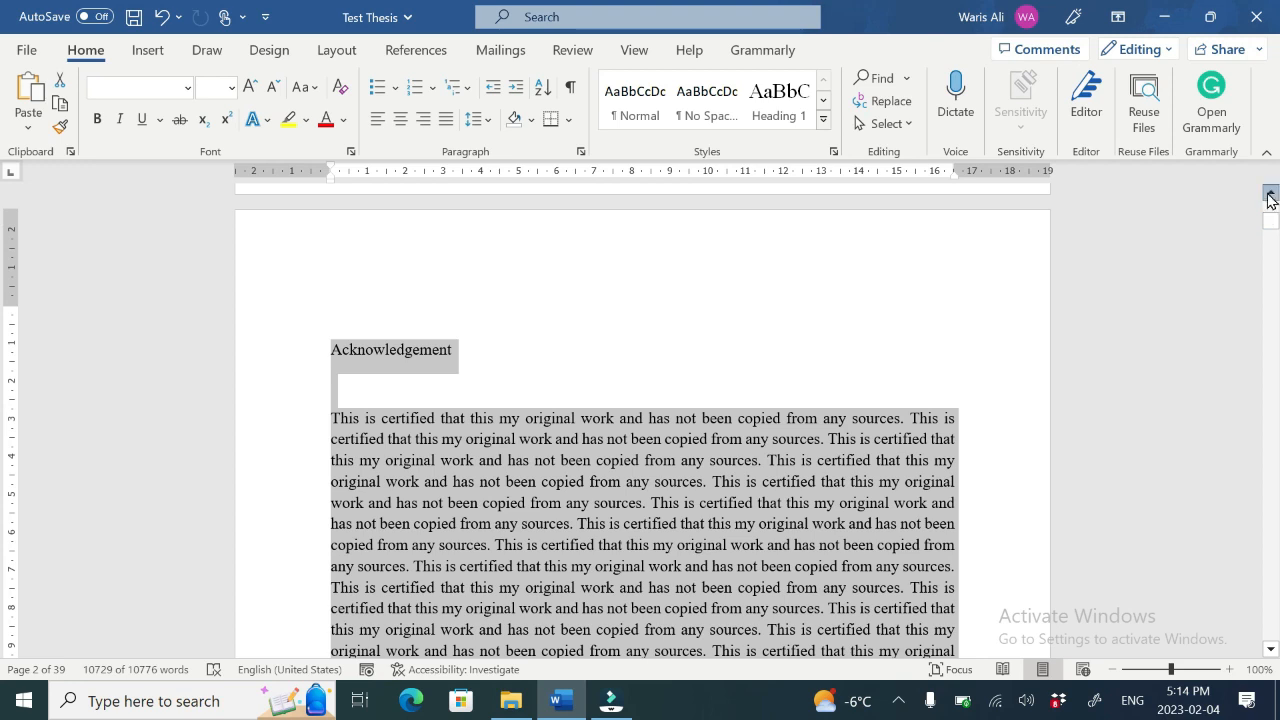
Step: Delete the empty paragraph below the Acknowledgement heading
click(1271, 192)
click(1271, 192)
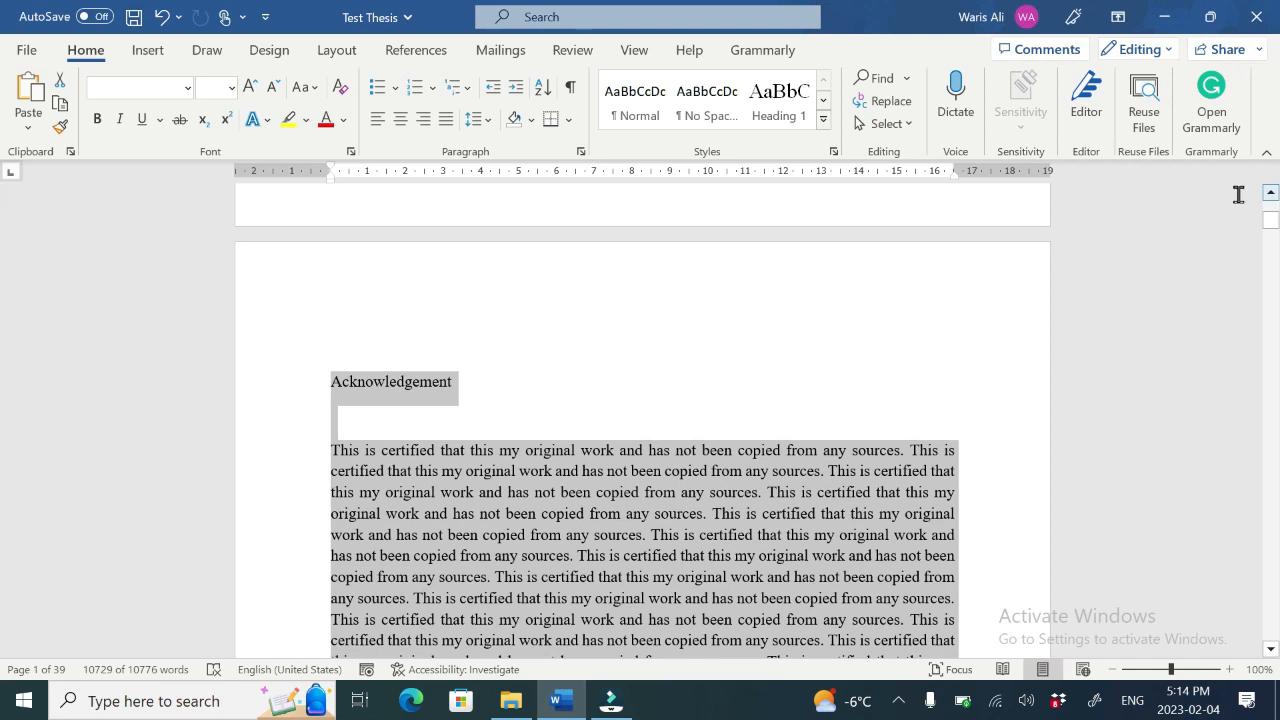
click(601, 419)
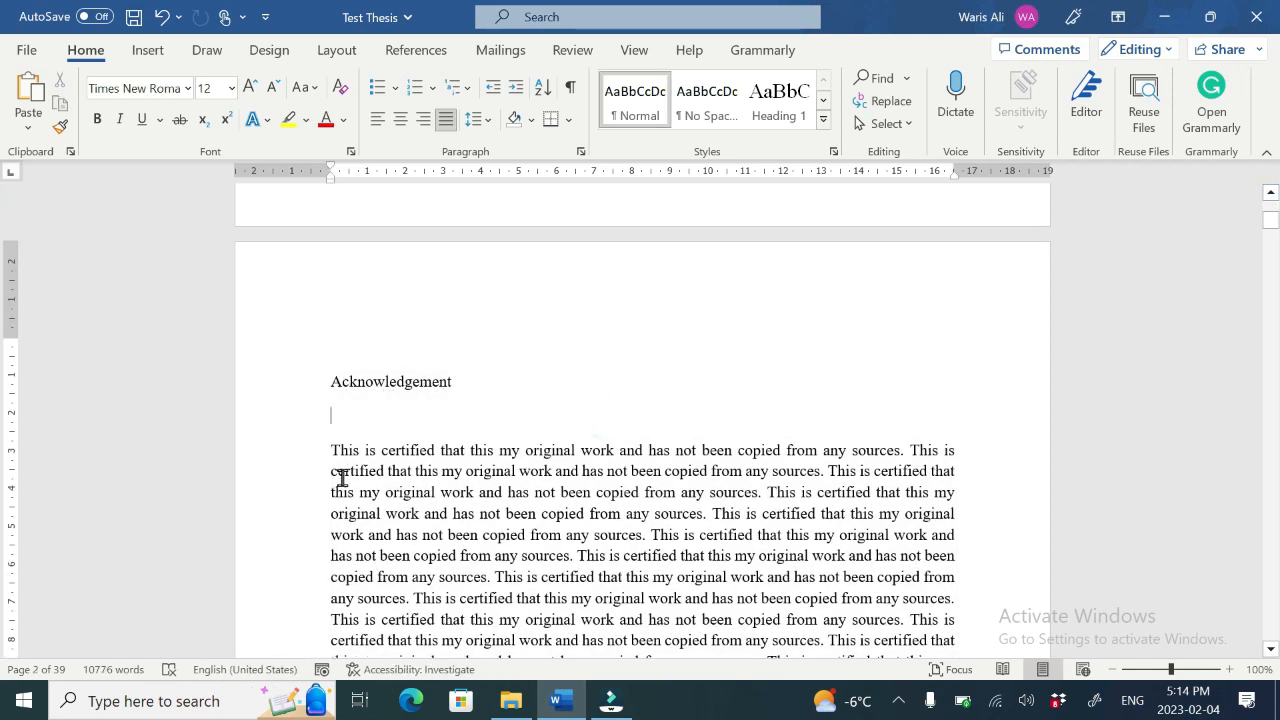
click(343, 420)
key(Delete)
Step: Apply the Heading 1 style to the Acknowledgement heading
double_click(403, 381)
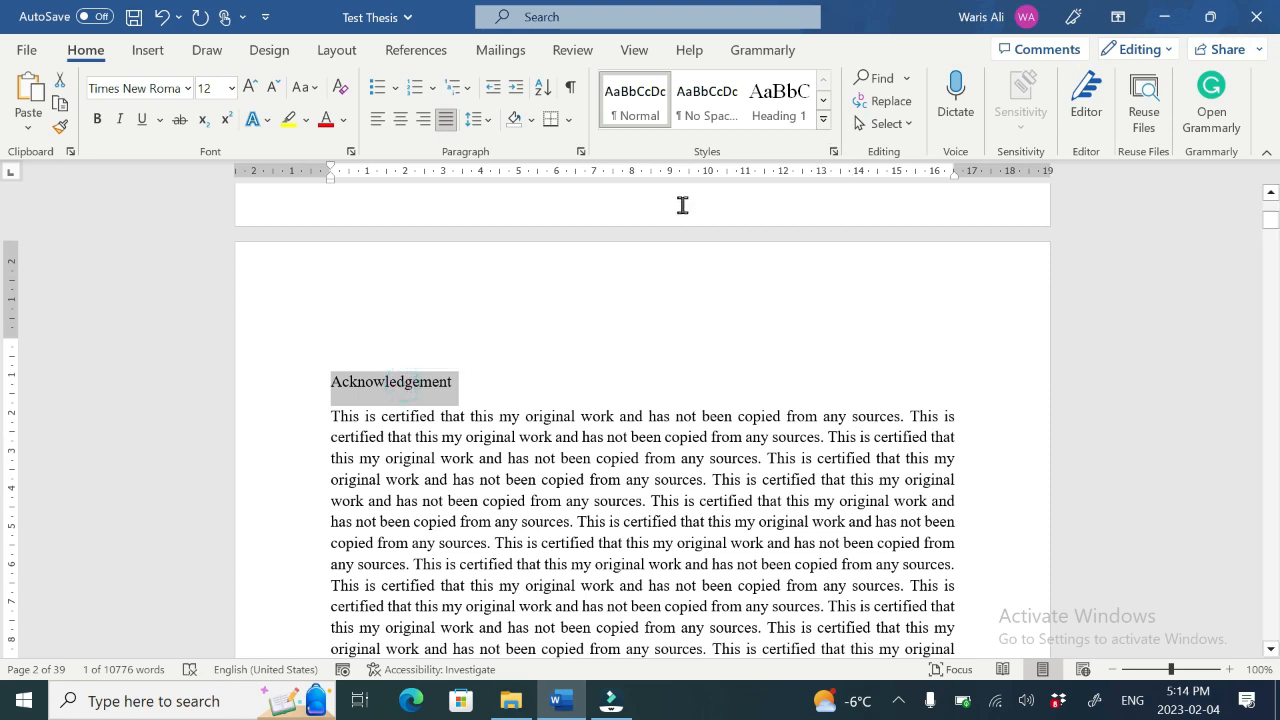
click(775, 110)
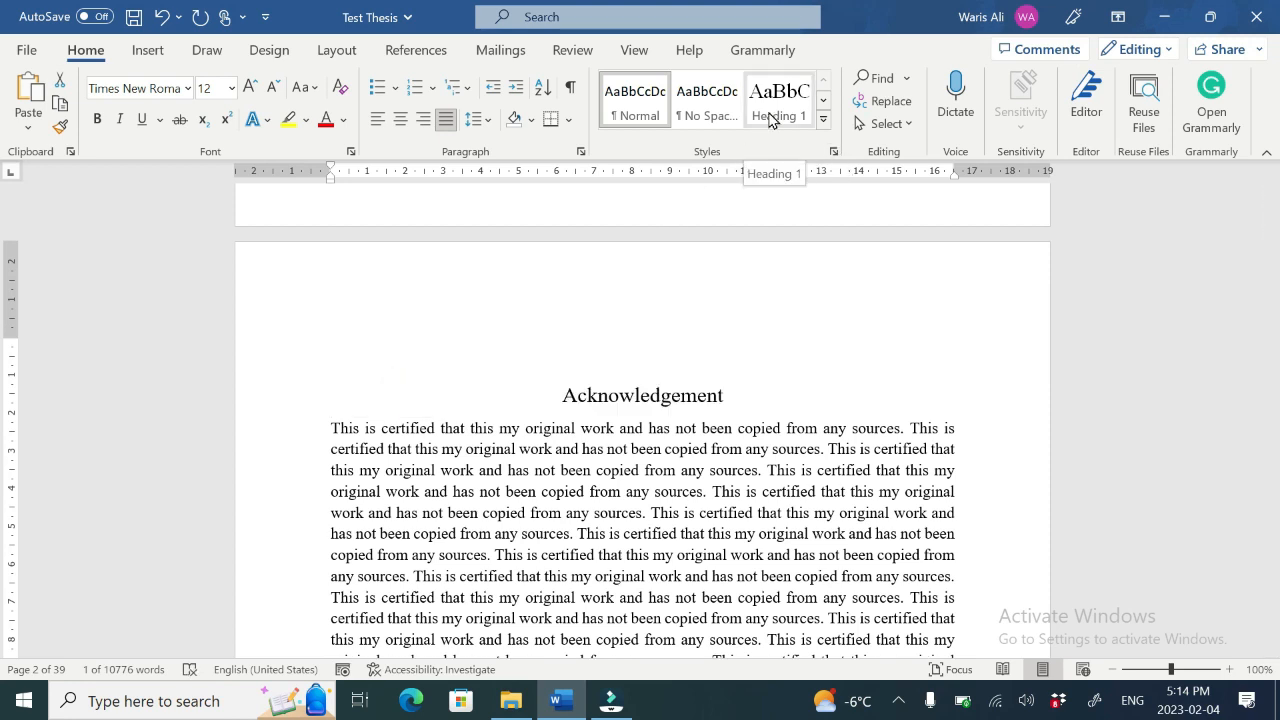
click(774, 112)
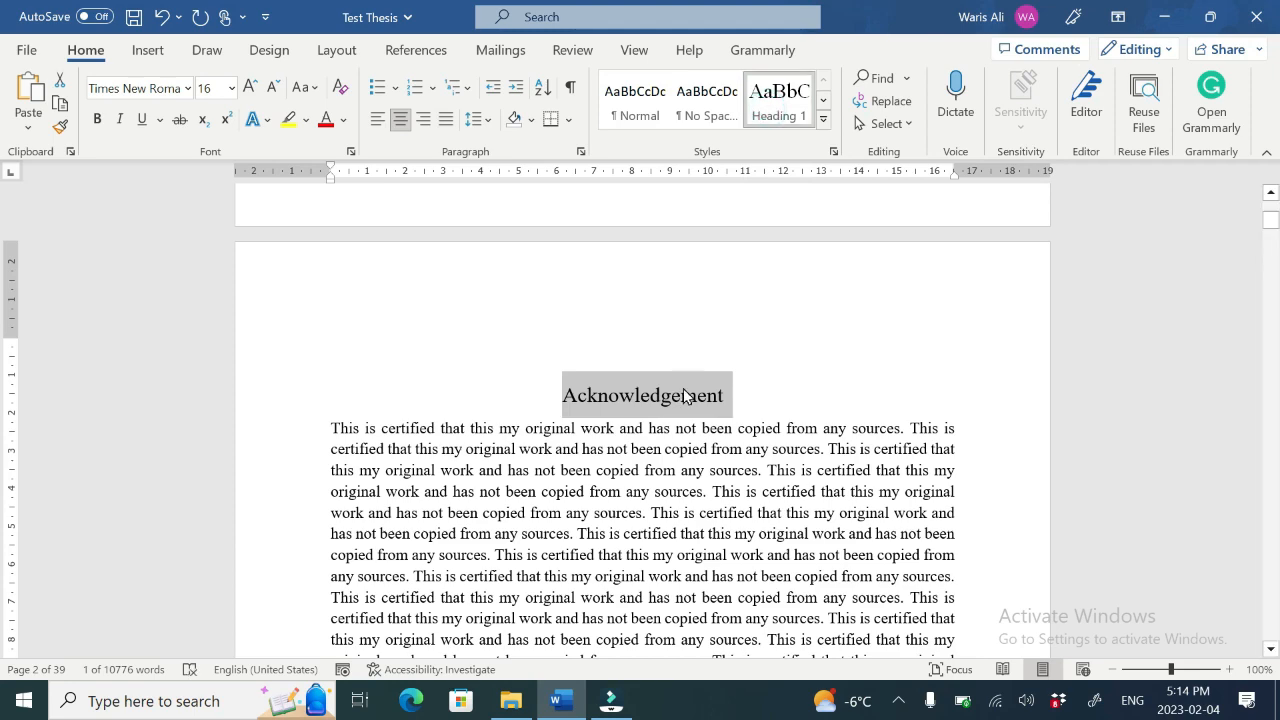
Step: Apply Heading 1 to the Statement of Declaration heading and delete the empty line beneath it
drag(1272, 650, 1272, 652)
scroll(396, 449, down, 3)
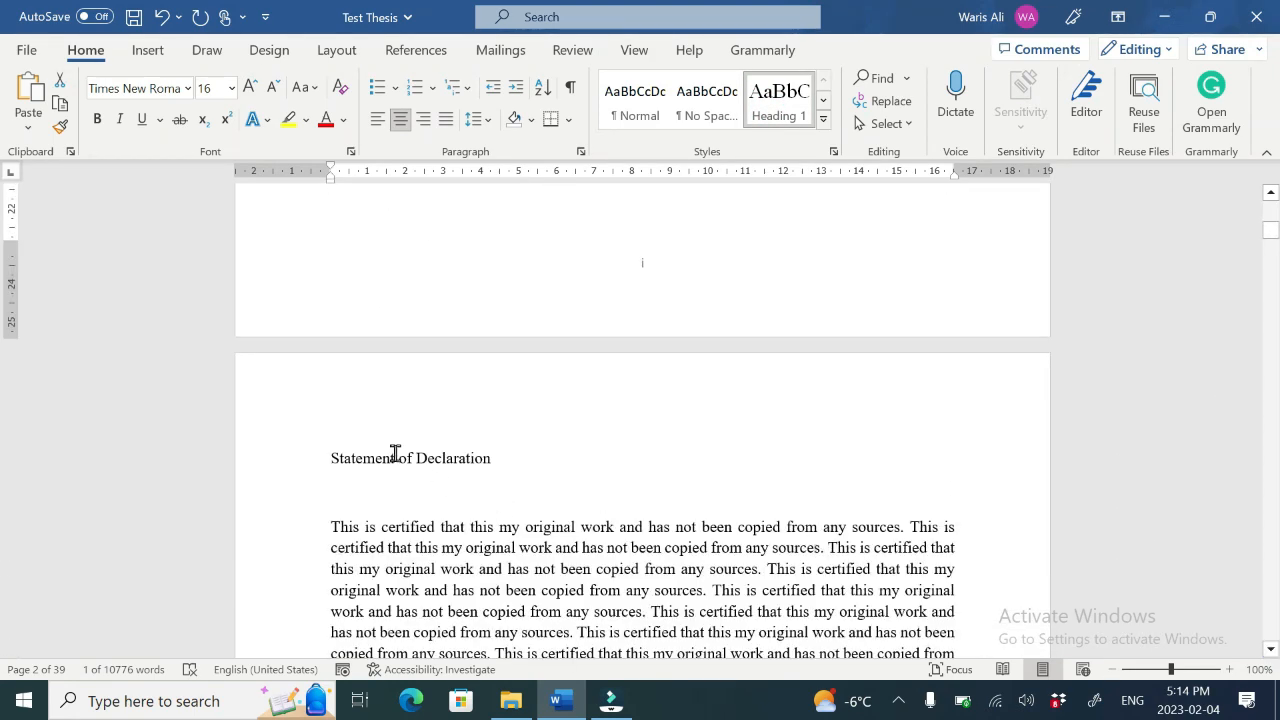
triple_click(395, 453)
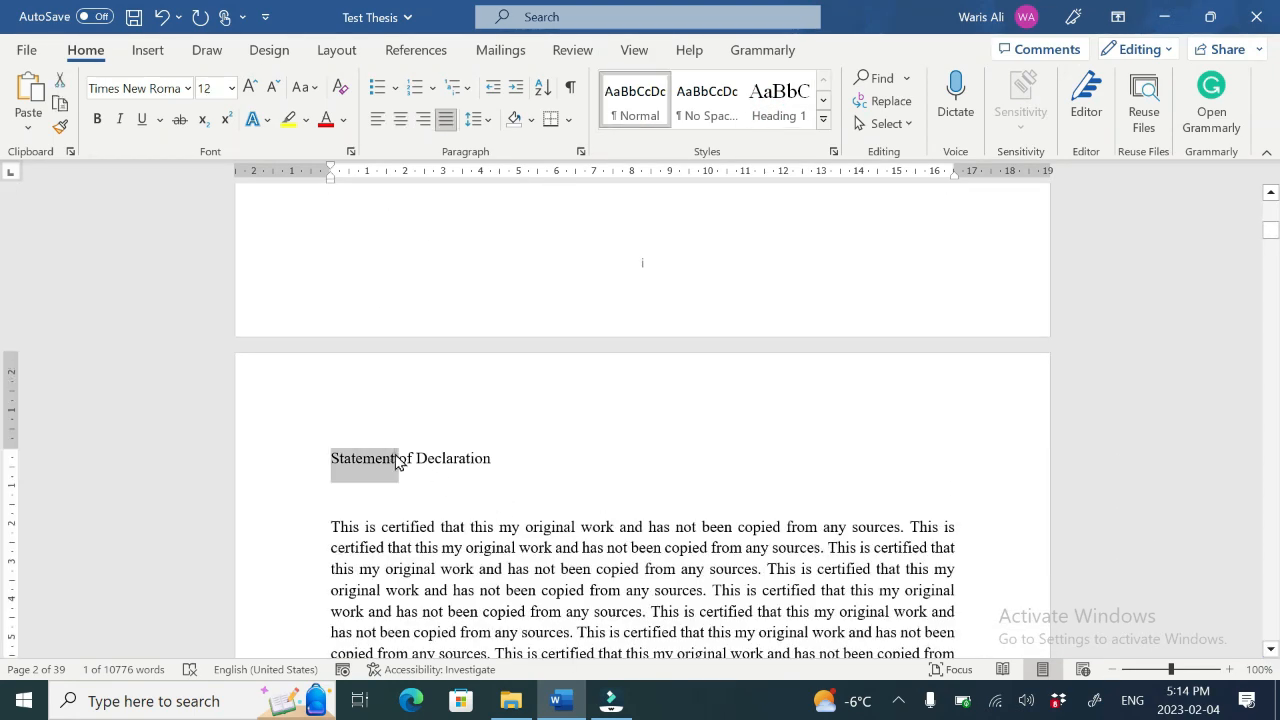
click(779, 116)
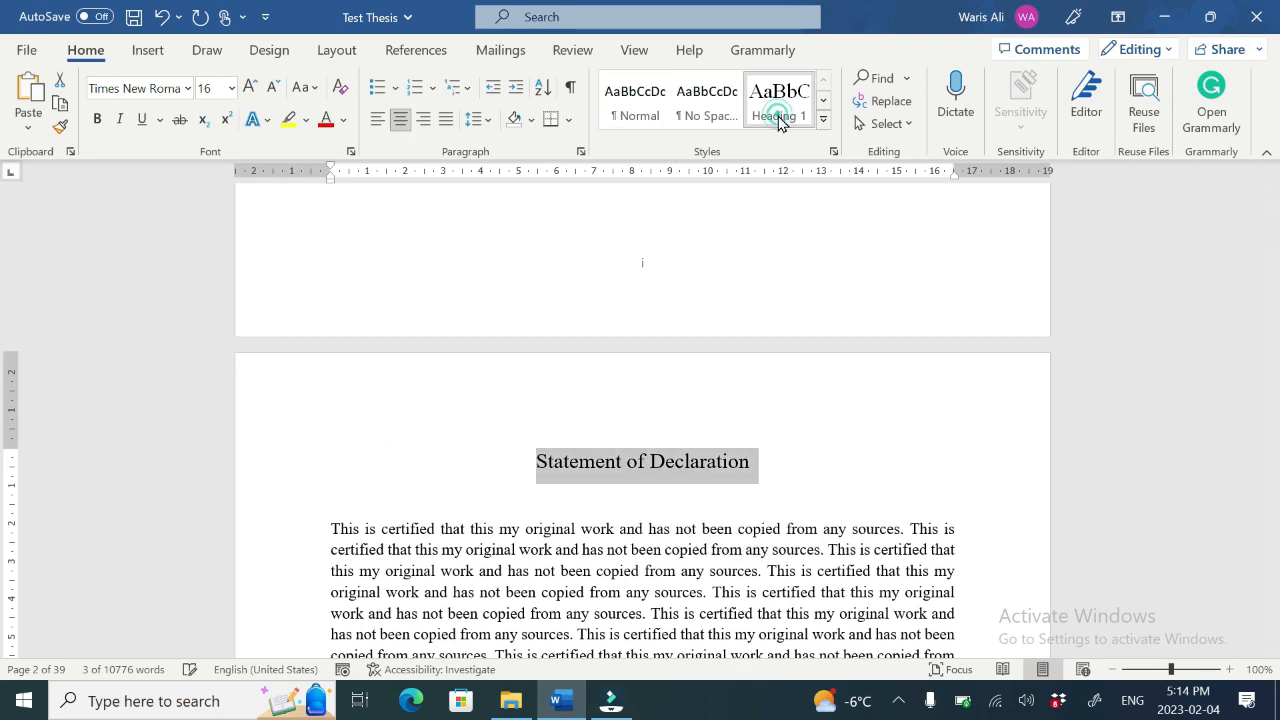
click(422, 498)
key(Delete)
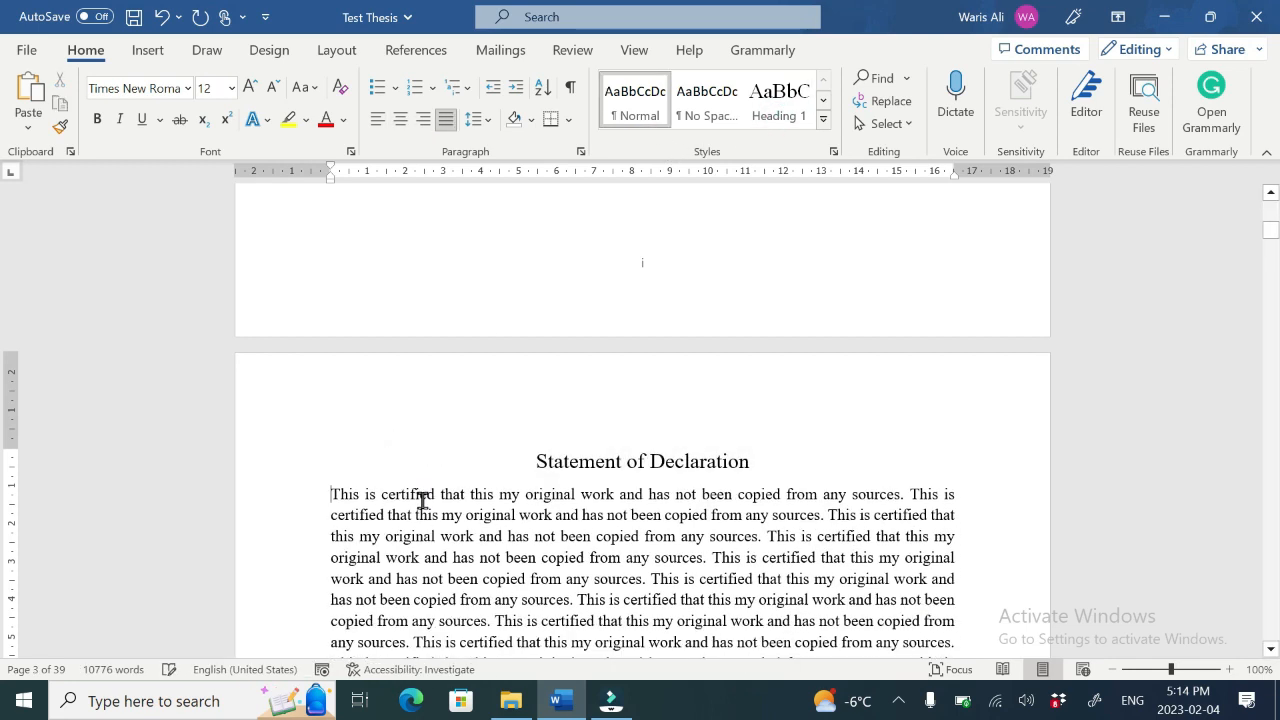
Step: Apply the Heading 1 style to the Abstract and Table of Contents headings
scroll(1204, 476, down, 15)
double_click(348, 425)
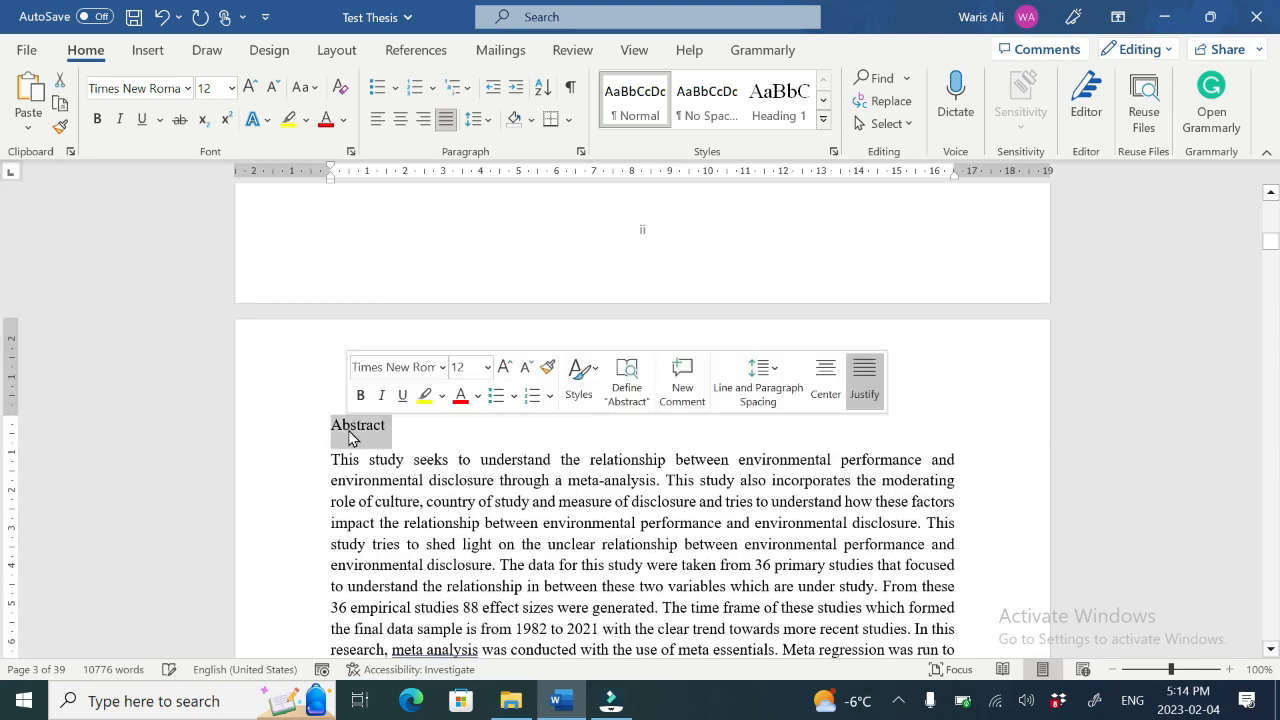
click(793, 102)
scroll(402, 330, down, 14)
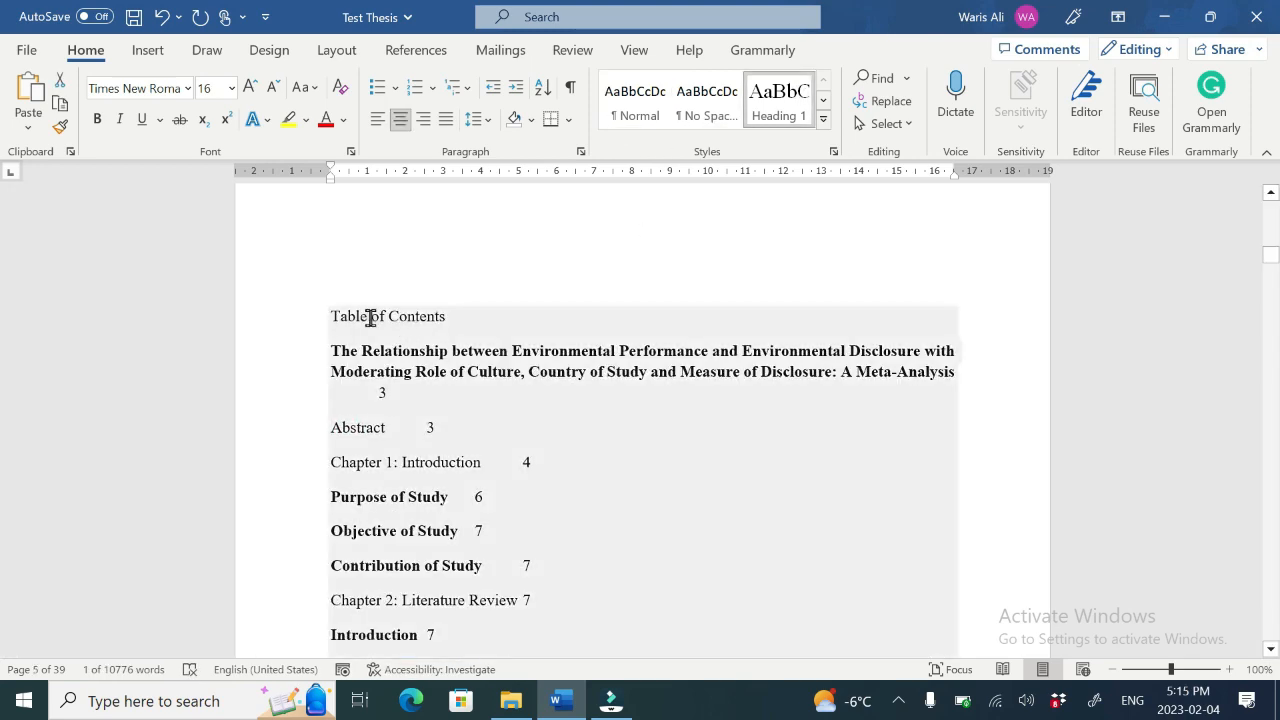
triple_click(370, 318)
click(775, 105)
Step: Apply the Heading 1 style to the "Chapter 1: Introduction" heading
scroll(529, 368, down, 10)
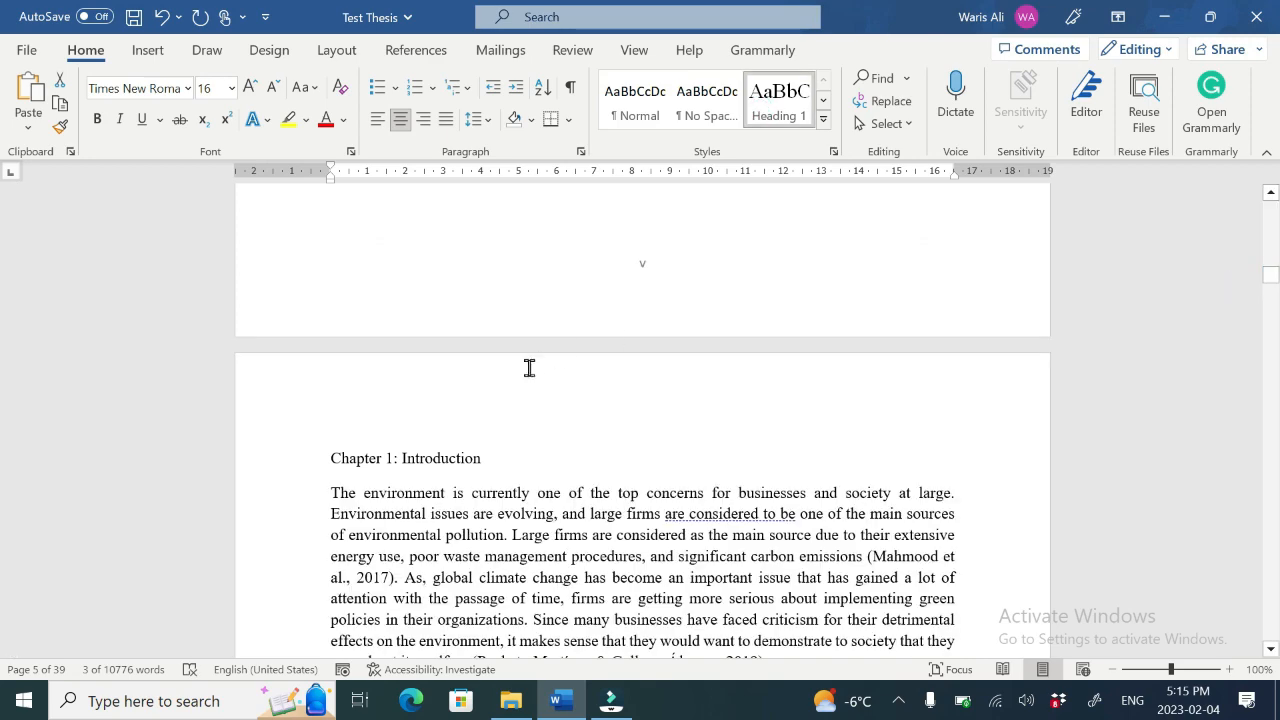
triple_click(395, 458)
click(775, 105)
Step: Apply the Heading 2 style to the Purpose of Study and Objective of Study headings
scroll(1250, 480, down, 15)
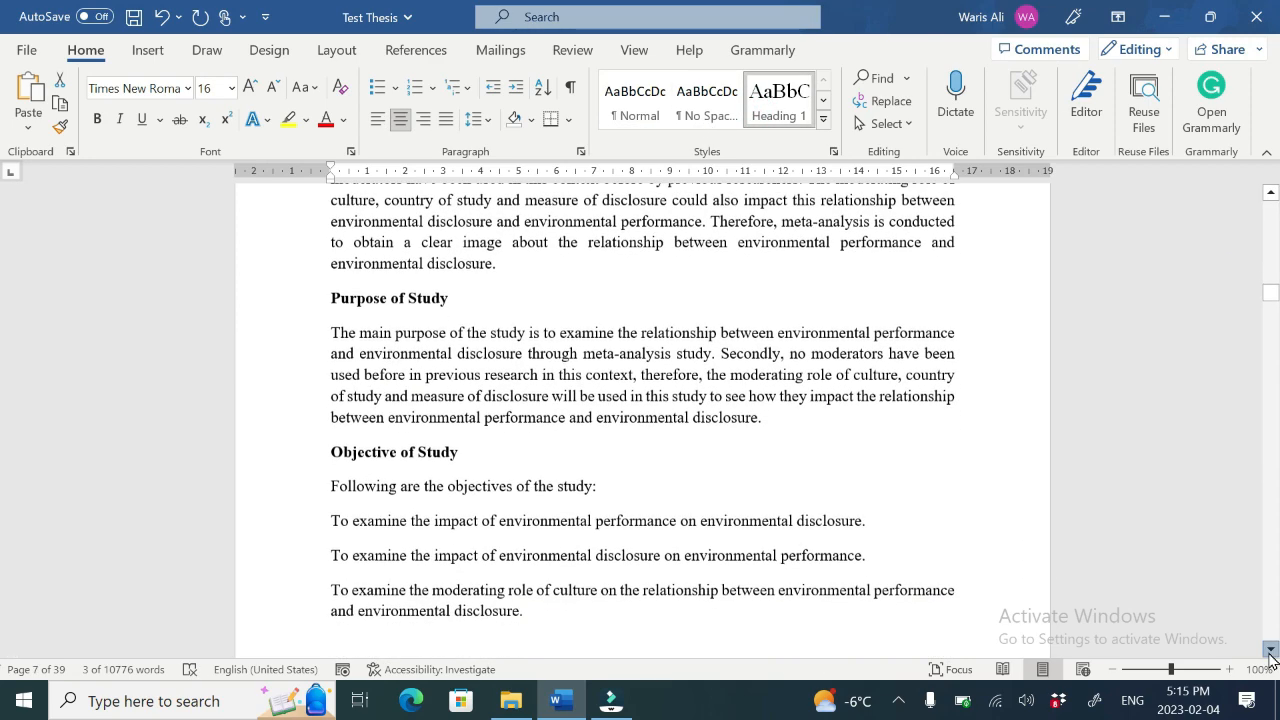
click(1271, 650)
triple_click(392, 257)
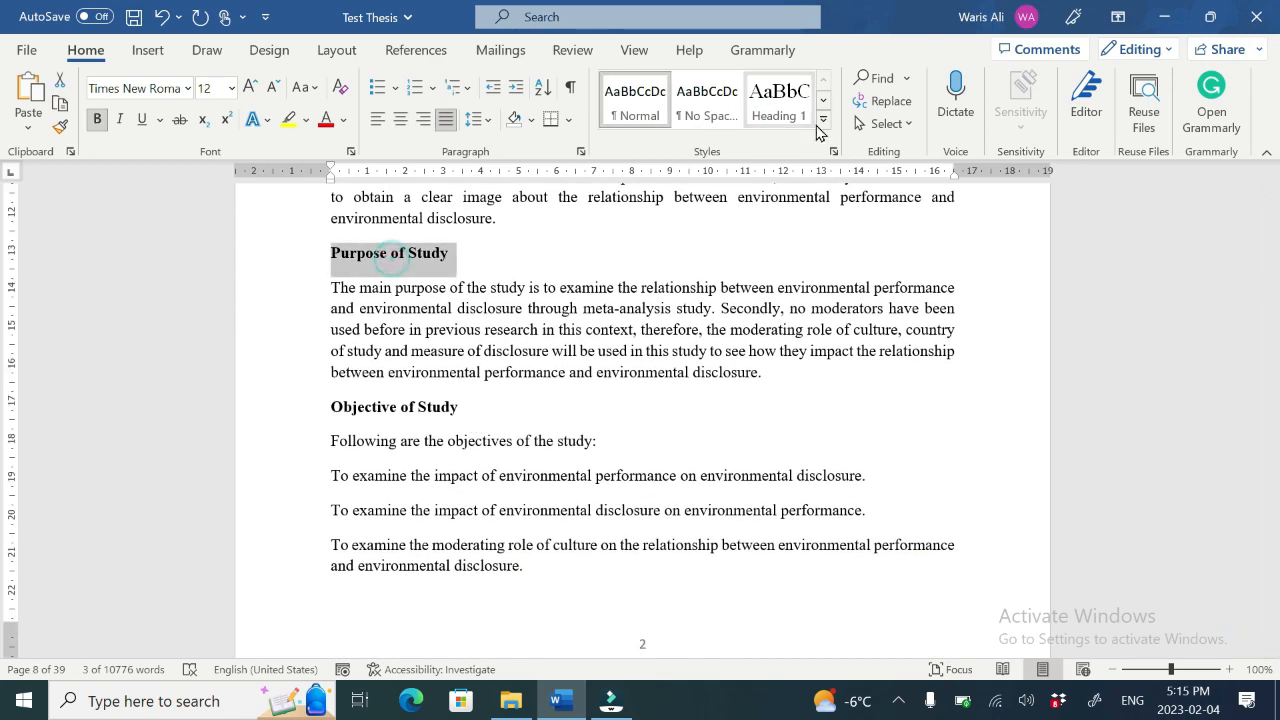
click(823, 100)
click(635, 100)
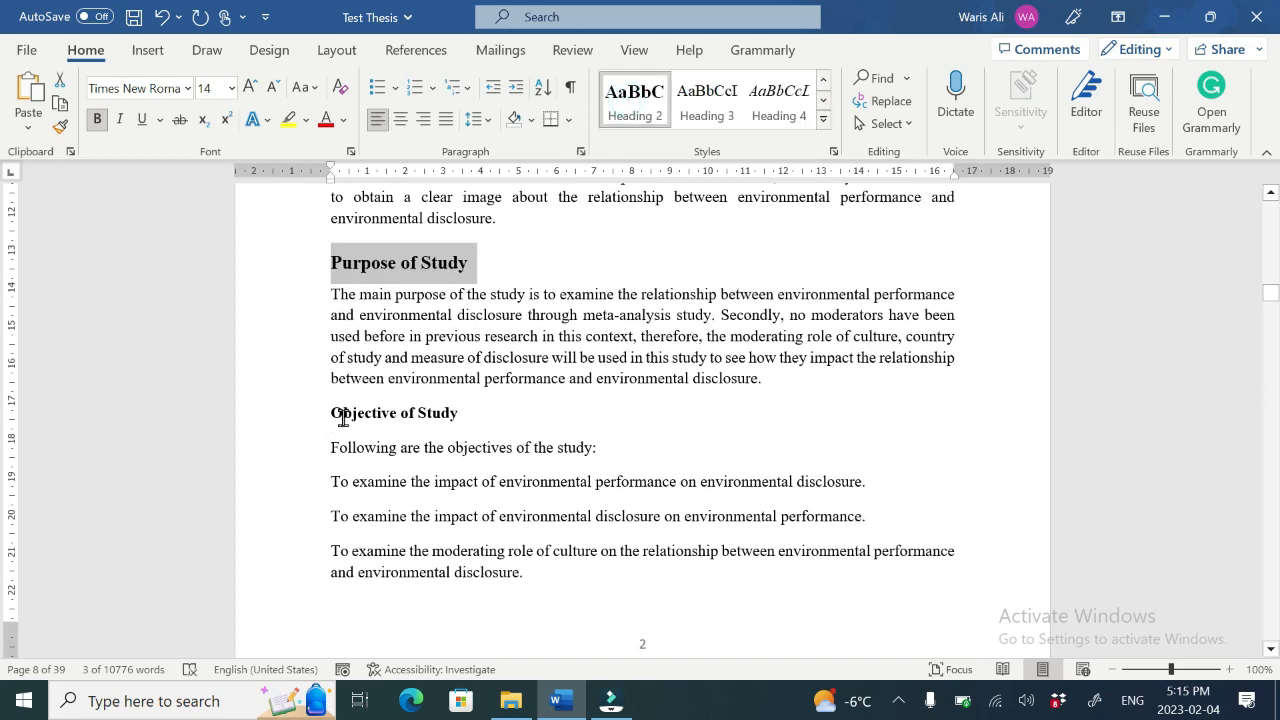
triple_click(337, 414)
click(640, 110)
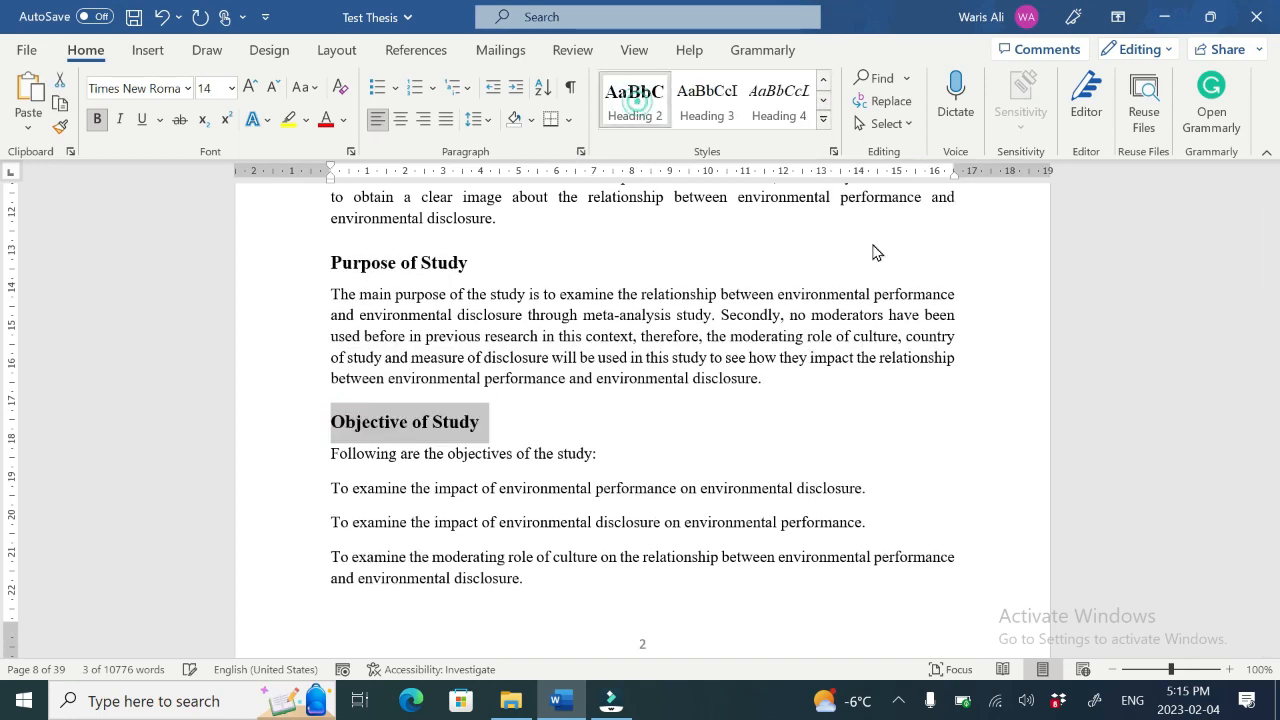
Step: Apply the Heading 2 style to the Contribution of Study heading
scroll(504, 505, down, 8)
triple_click(403, 486)
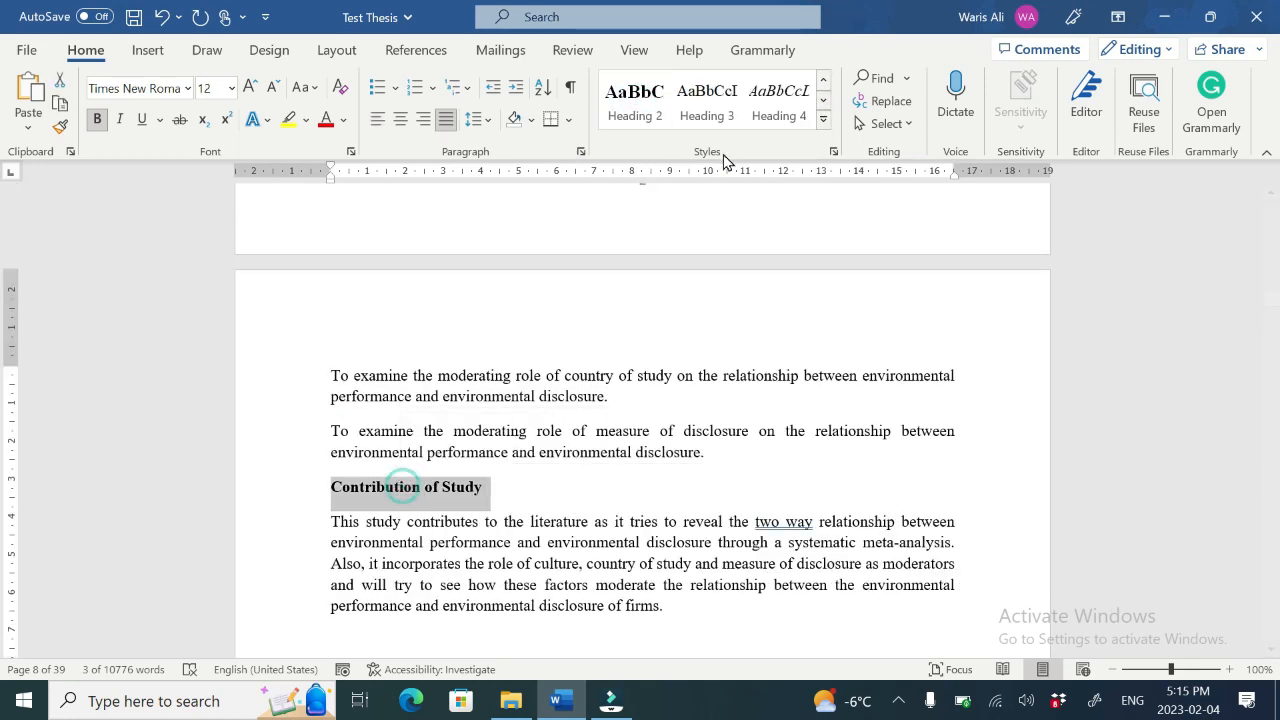
click(624, 105)
Step: Insert a page break before the "Chapter 2: Literature Review" heading
scroll(1271, 655, down, 5)
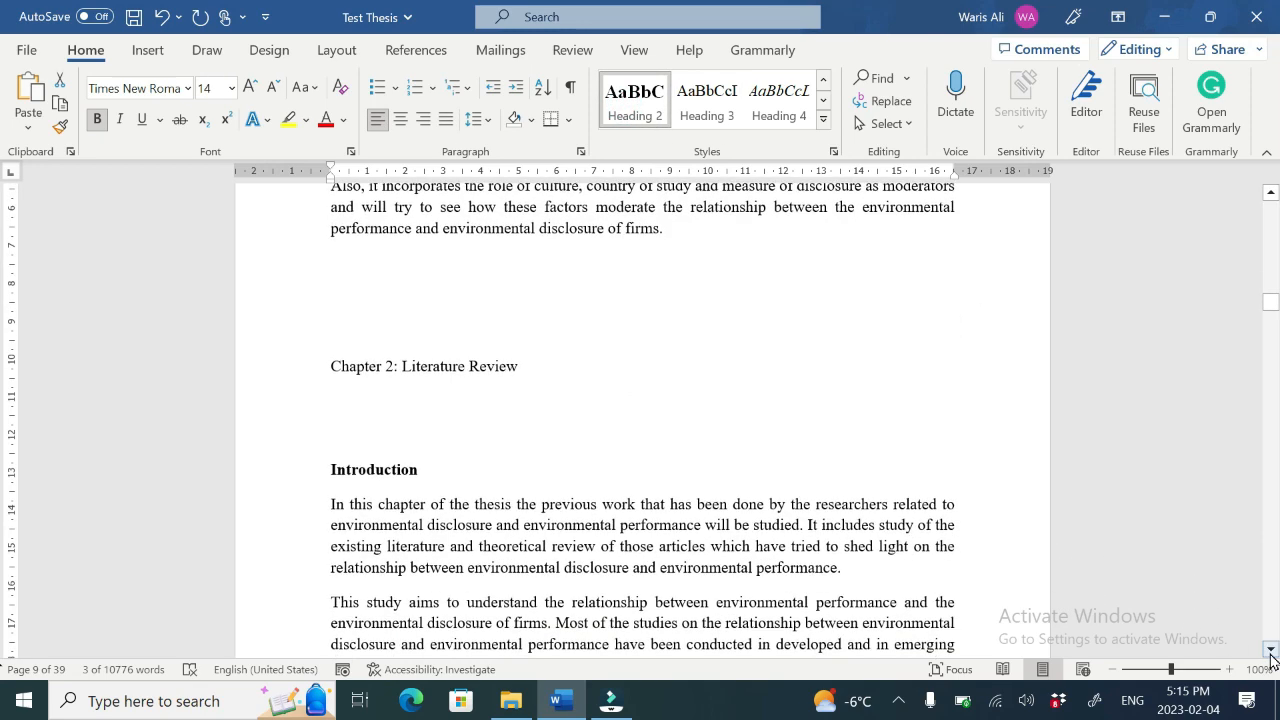
click(333, 369)
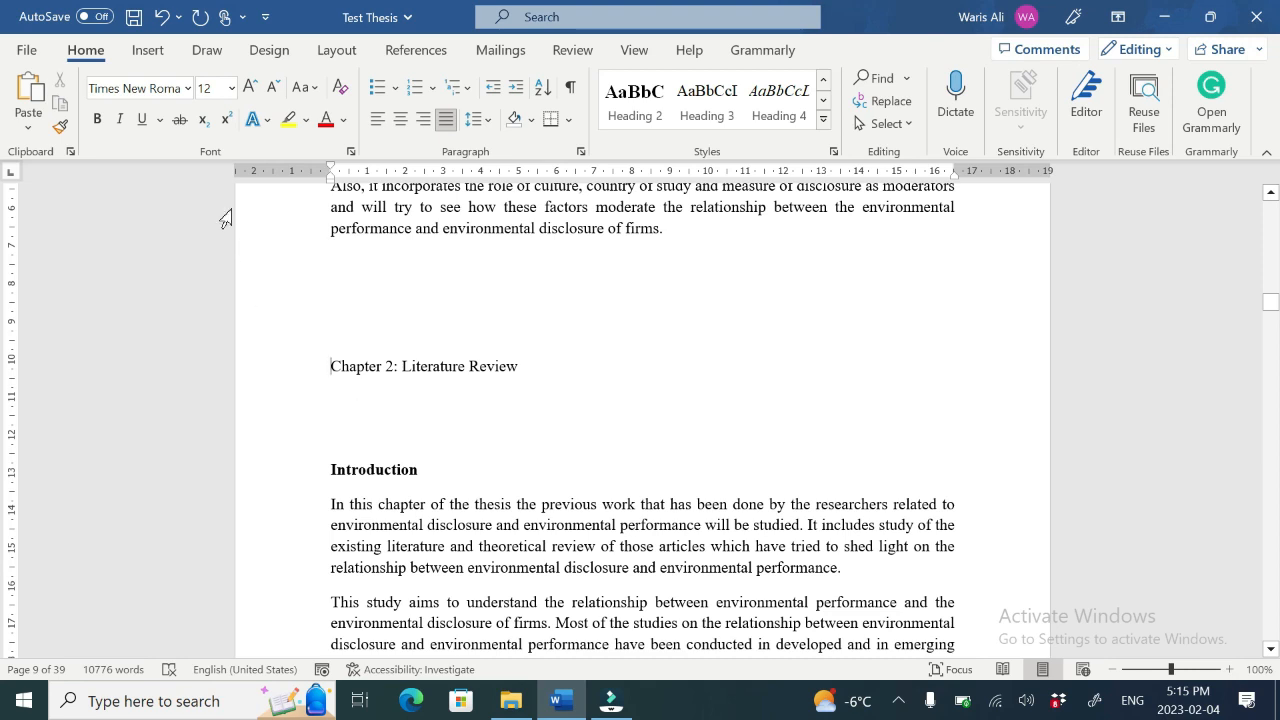
click(147, 50)
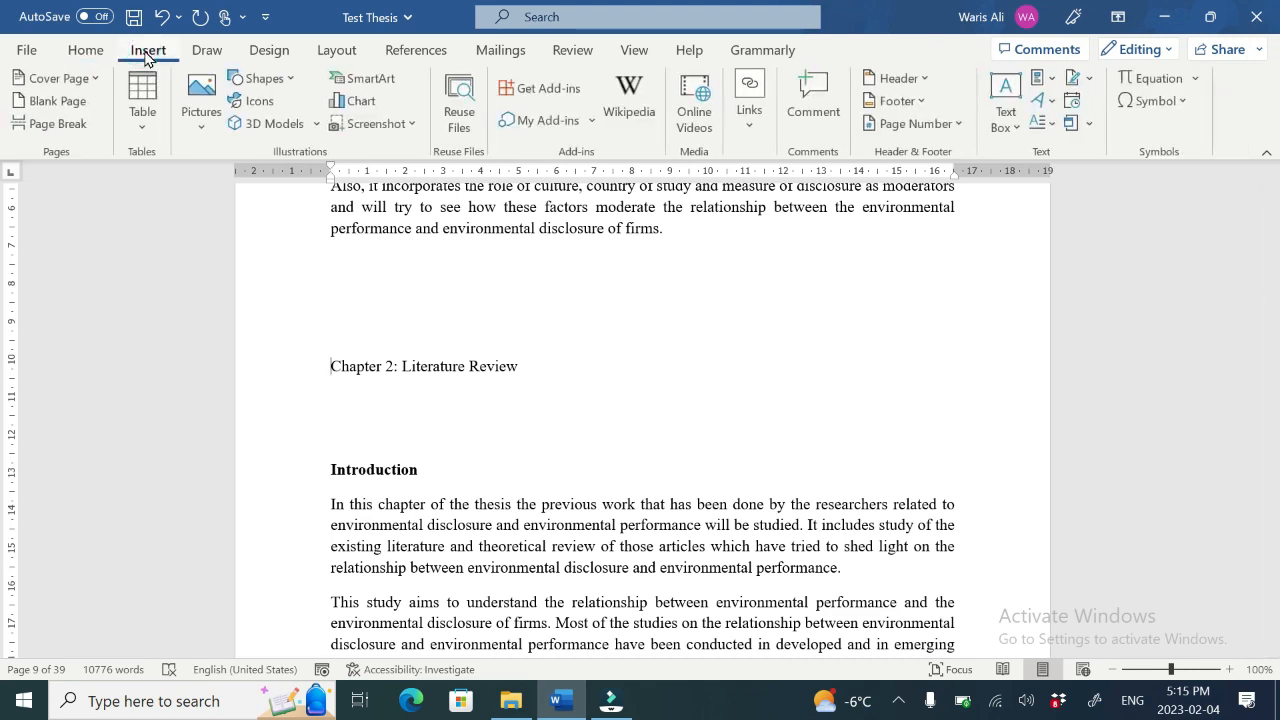
key(ctrl+Return)
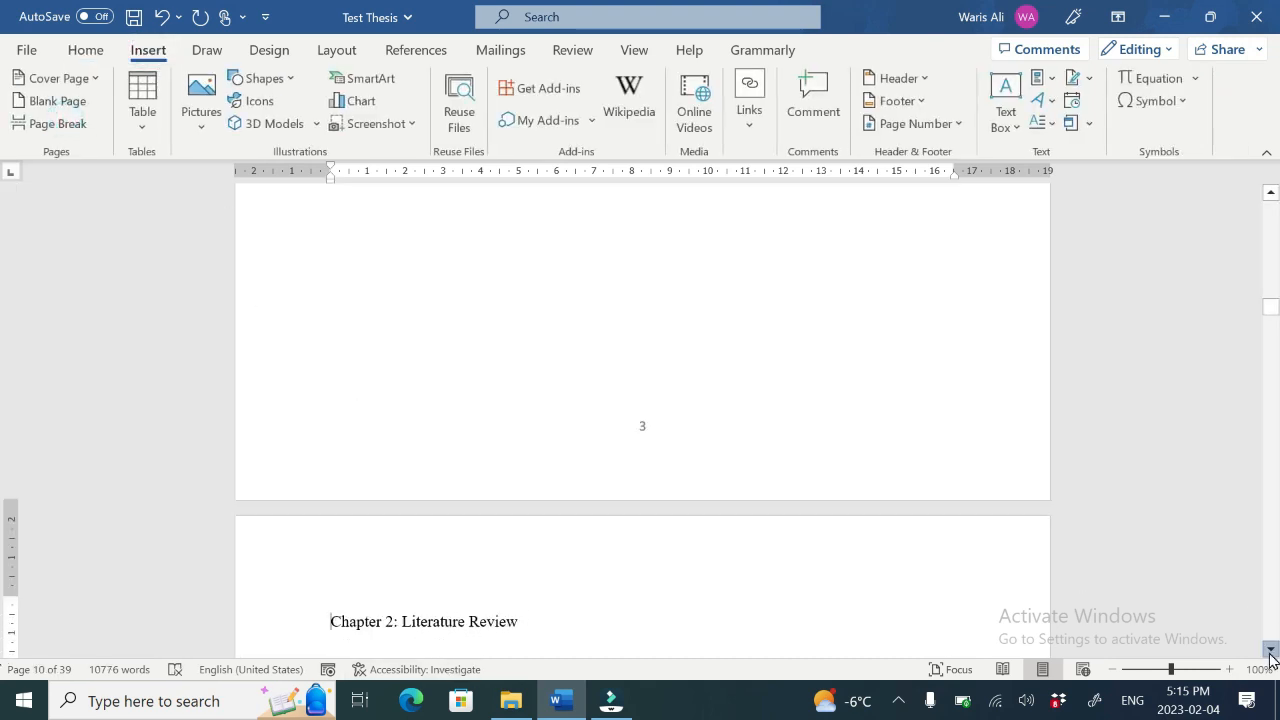
click(1271, 649)
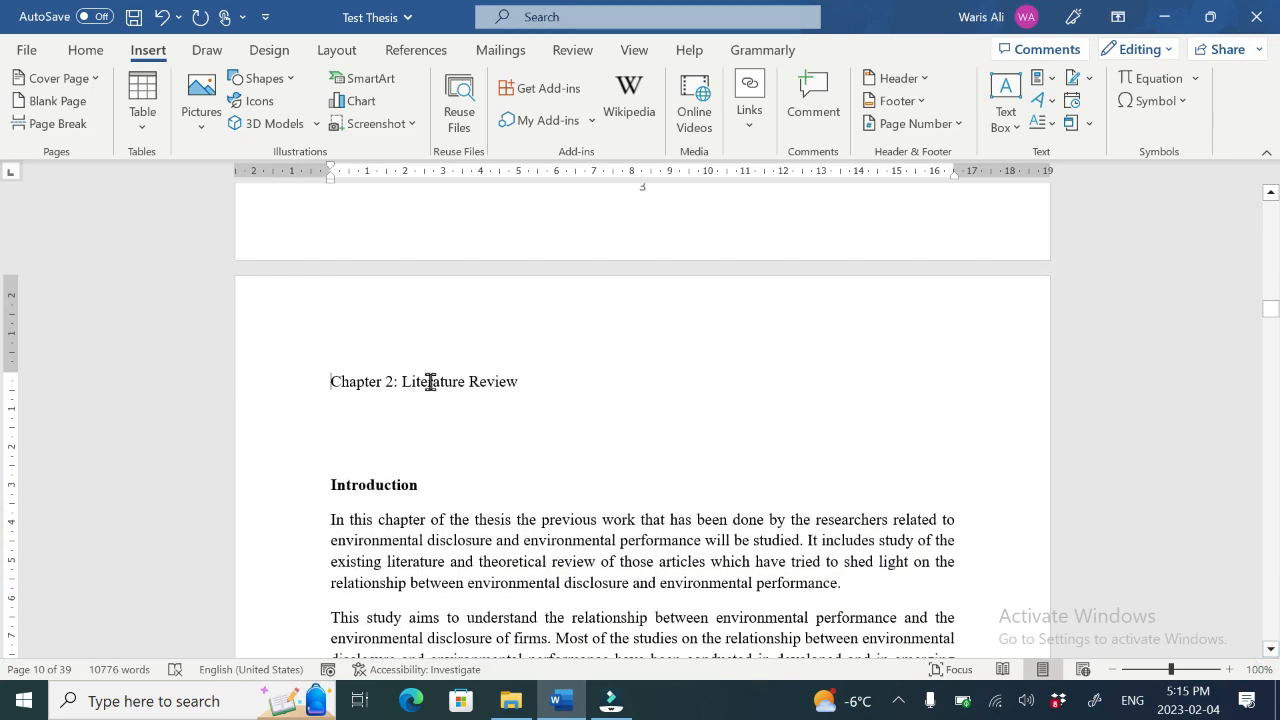
Step: Apply Heading 1 to "Chapter 2: Literature Review" and delete the empty lines beneath it
triple_click(430, 381)
click(85, 50)
click(779, 100)
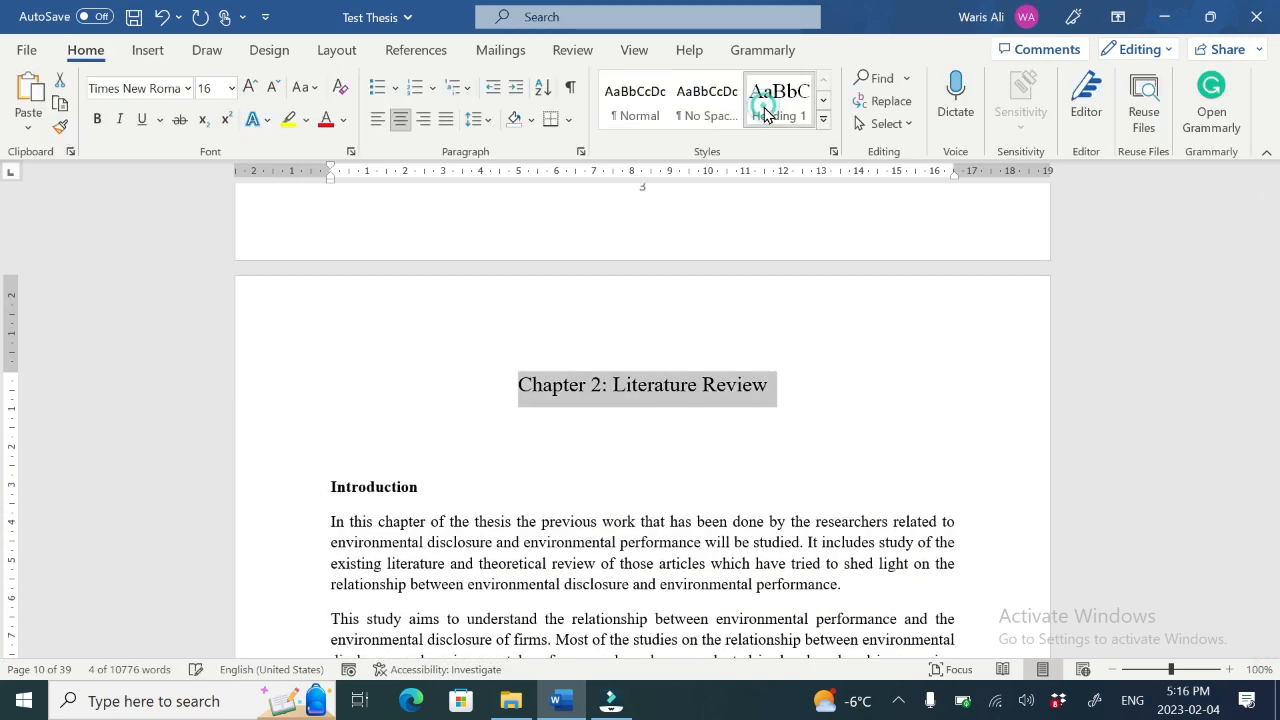
click(358, 440)
key(Delete)
key(Delete)
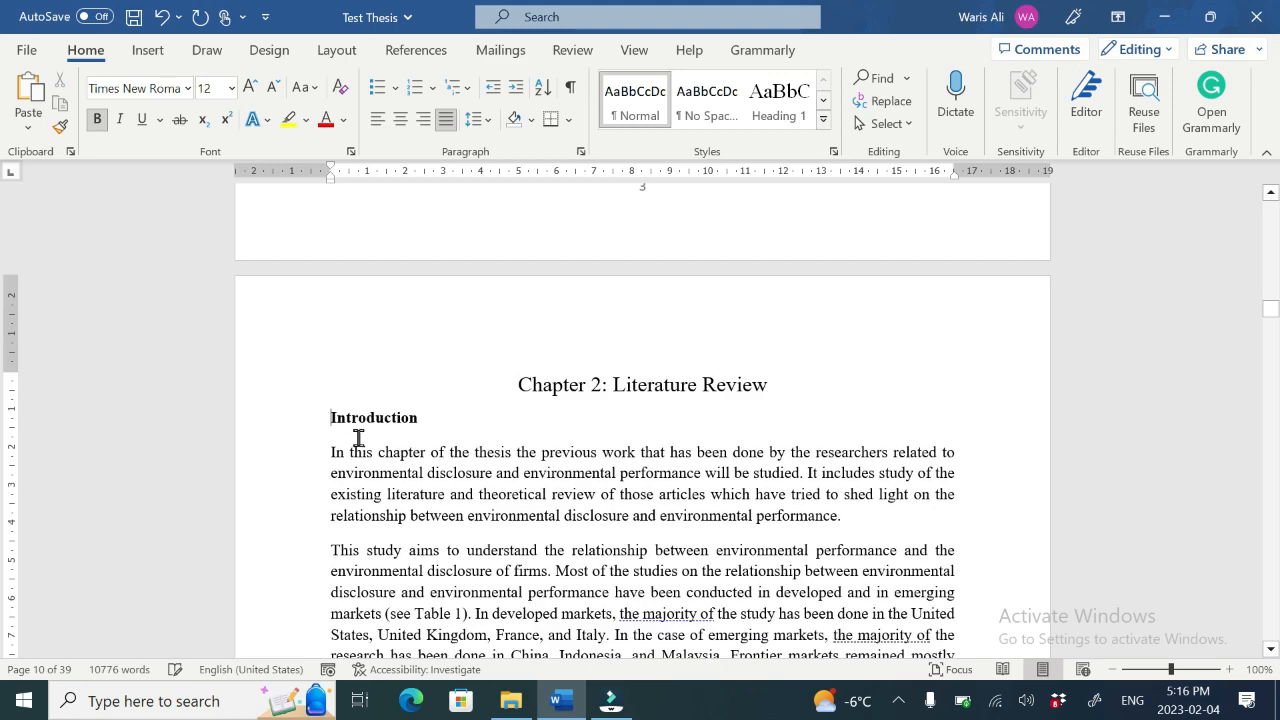
Step: Apply the Heading 2 style to the Introduction heading of Chapter 2
double_click(357, 428)
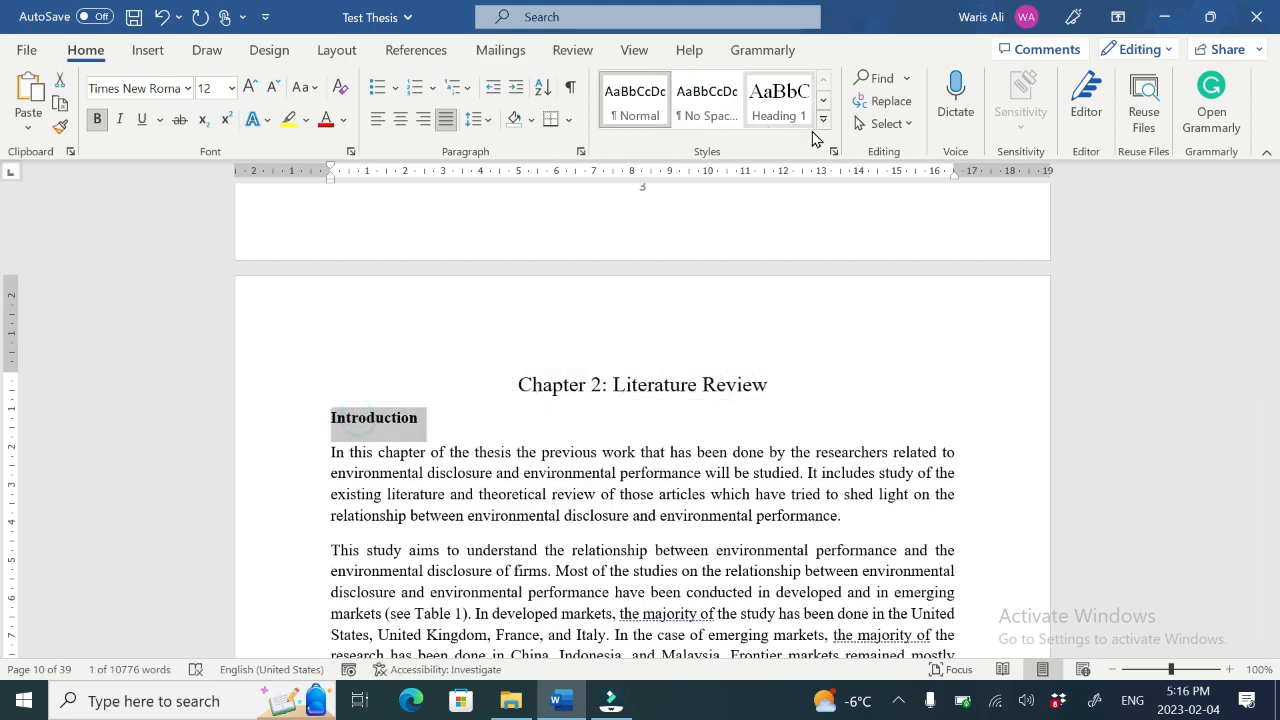
click(823, 100)
click(634, 100)
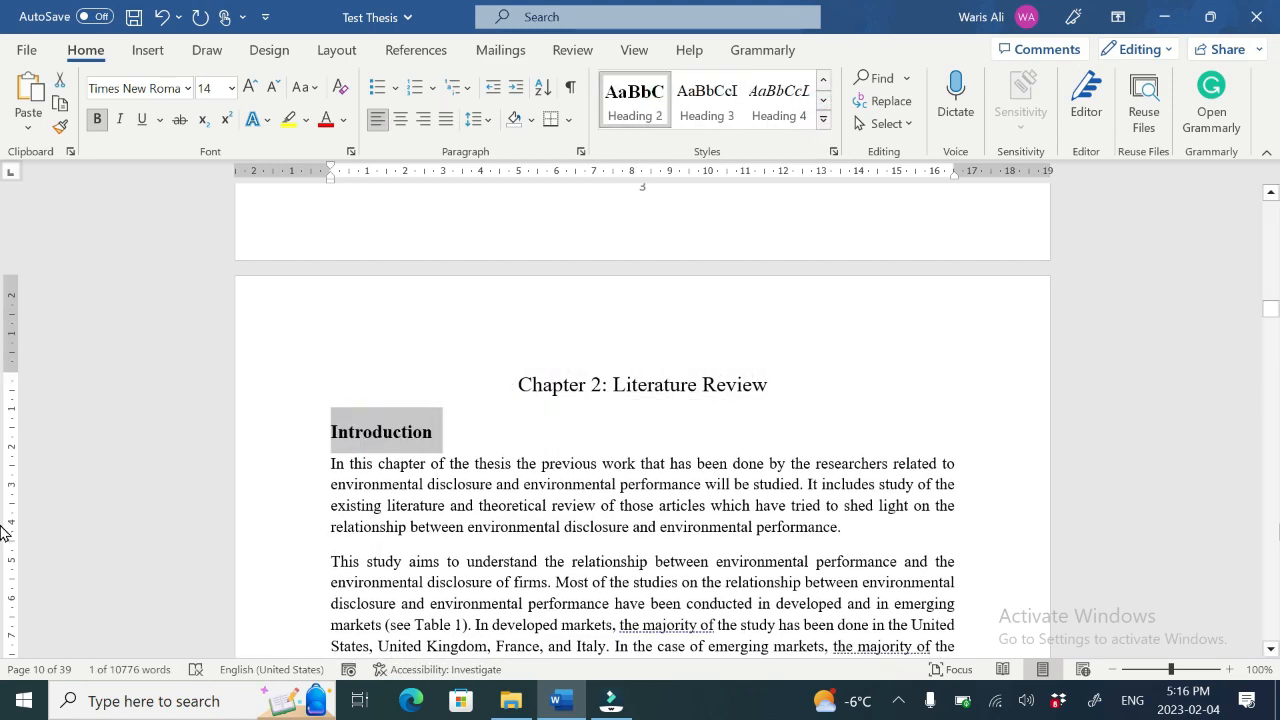
drag(1268, 312, 1261, 366)
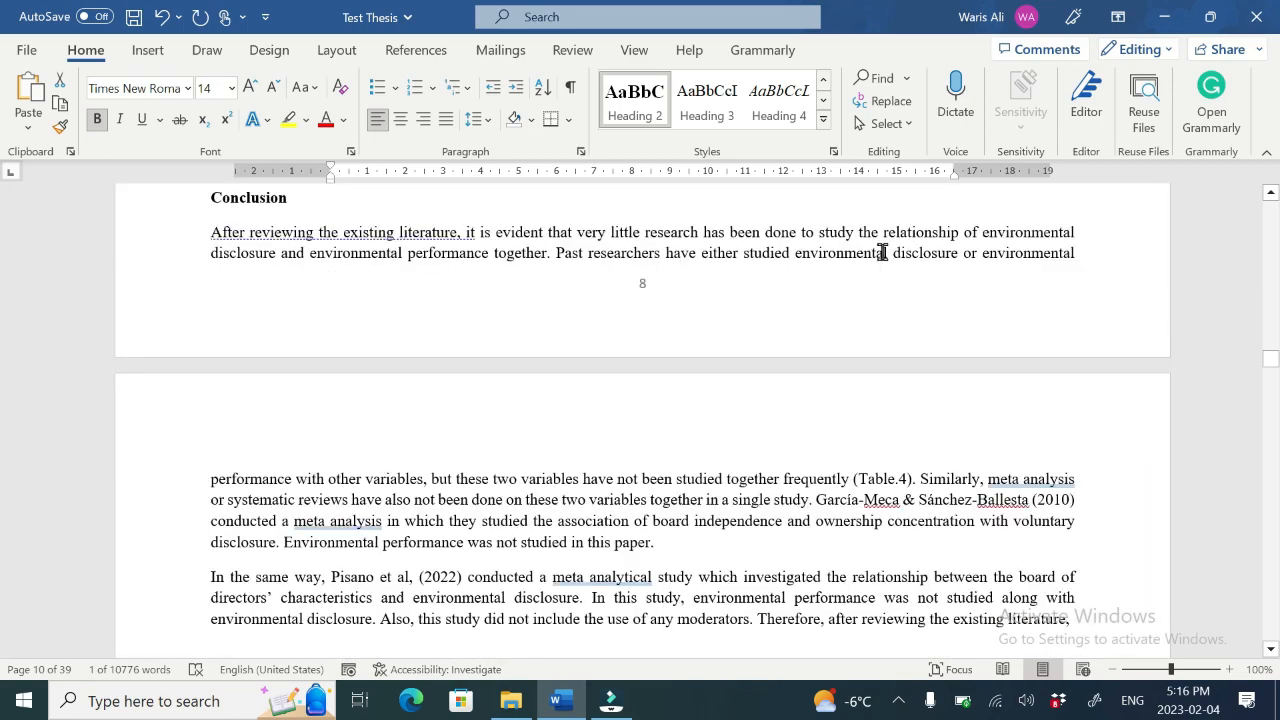
Step: Apply the Heading 2 style to the Conclusion heading of Chapter 2
double_click(255, 200)
click(634, 100)
click(1270, 650)
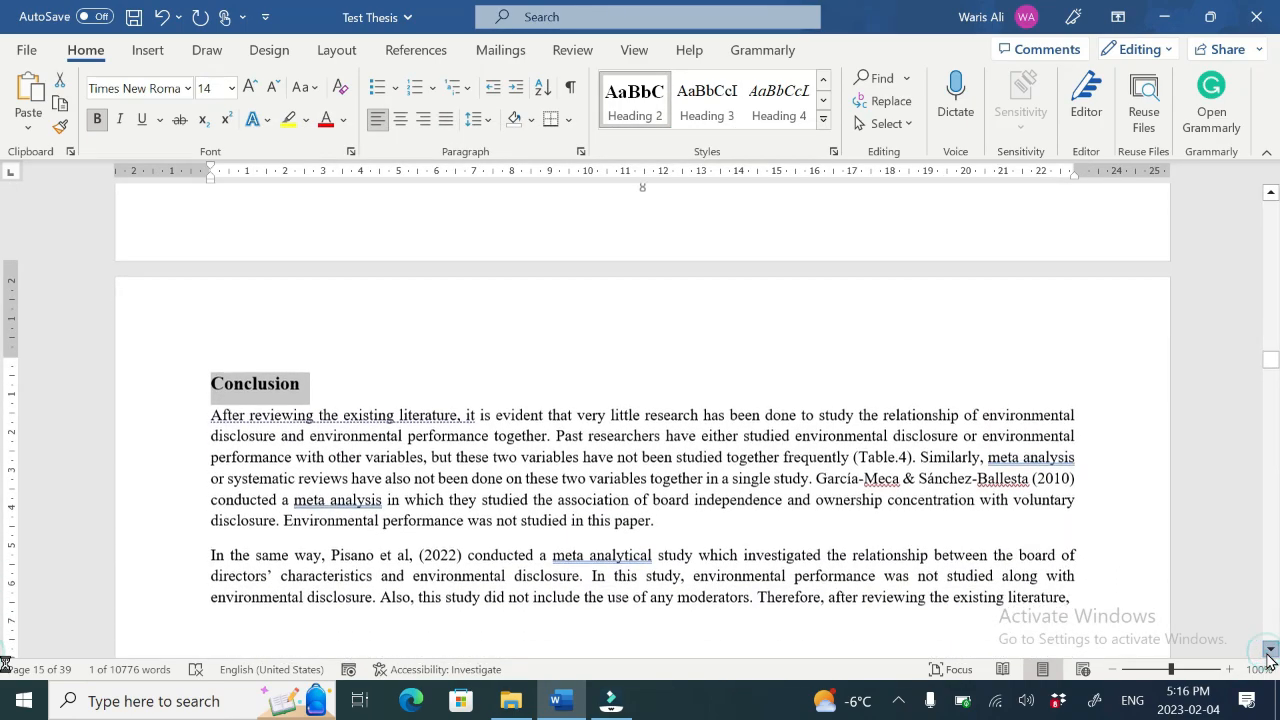
drag(1270, 650, 1268, 656)
Step: Delete the empty line beneath "Chapter 3: Theoretical Framework & Hypothesis Development" and apply Heading 1 to that heading
click(354, 419)
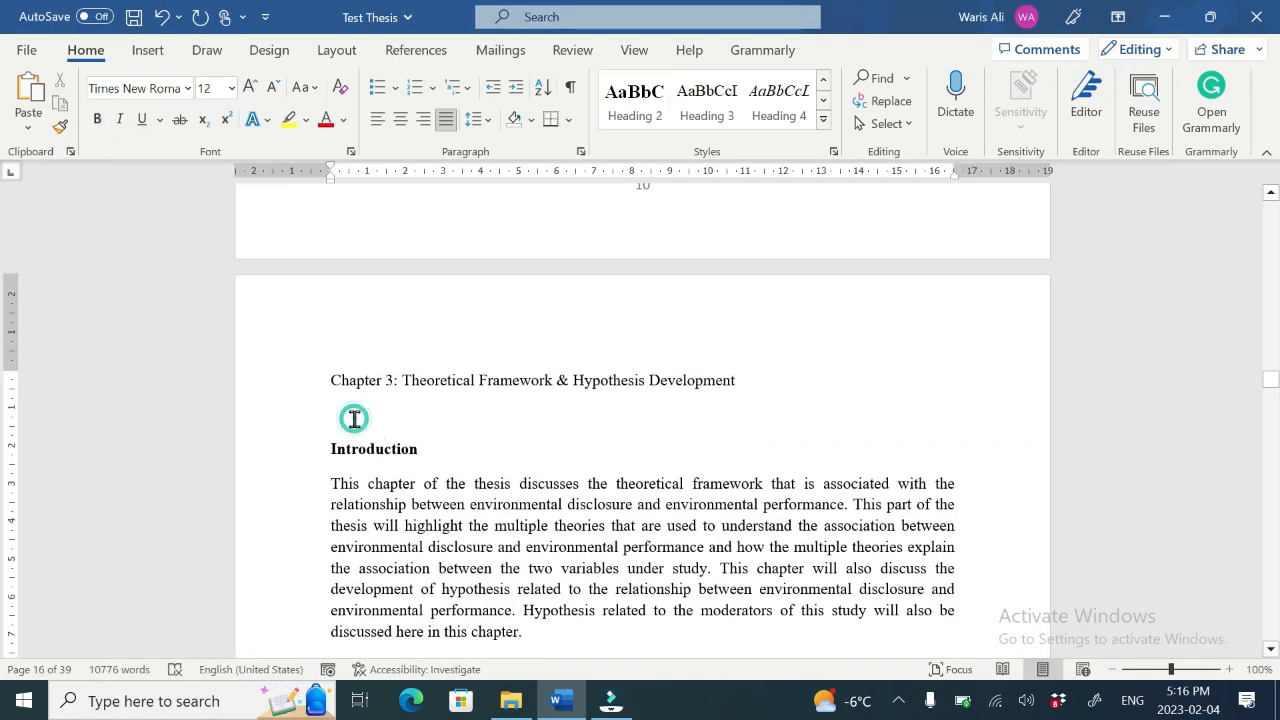
key(Delete)
triple_click(435, 385)
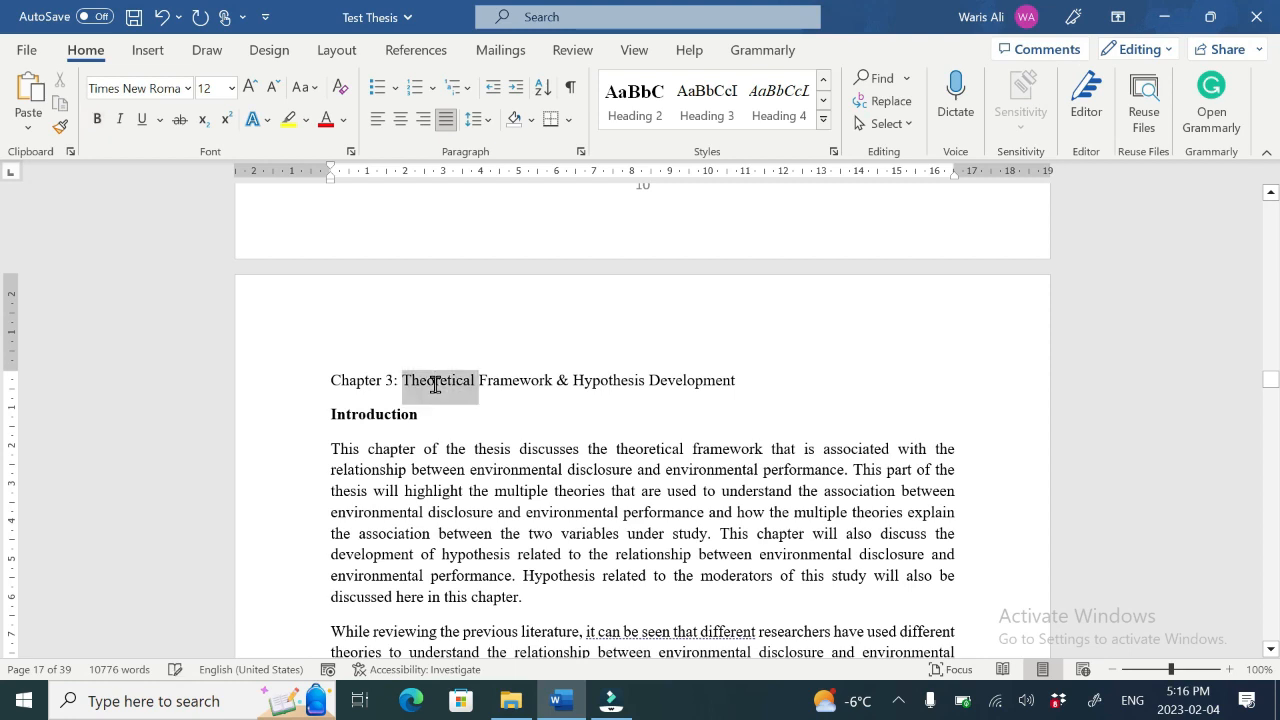
click(823, 81)
click(788, 95)
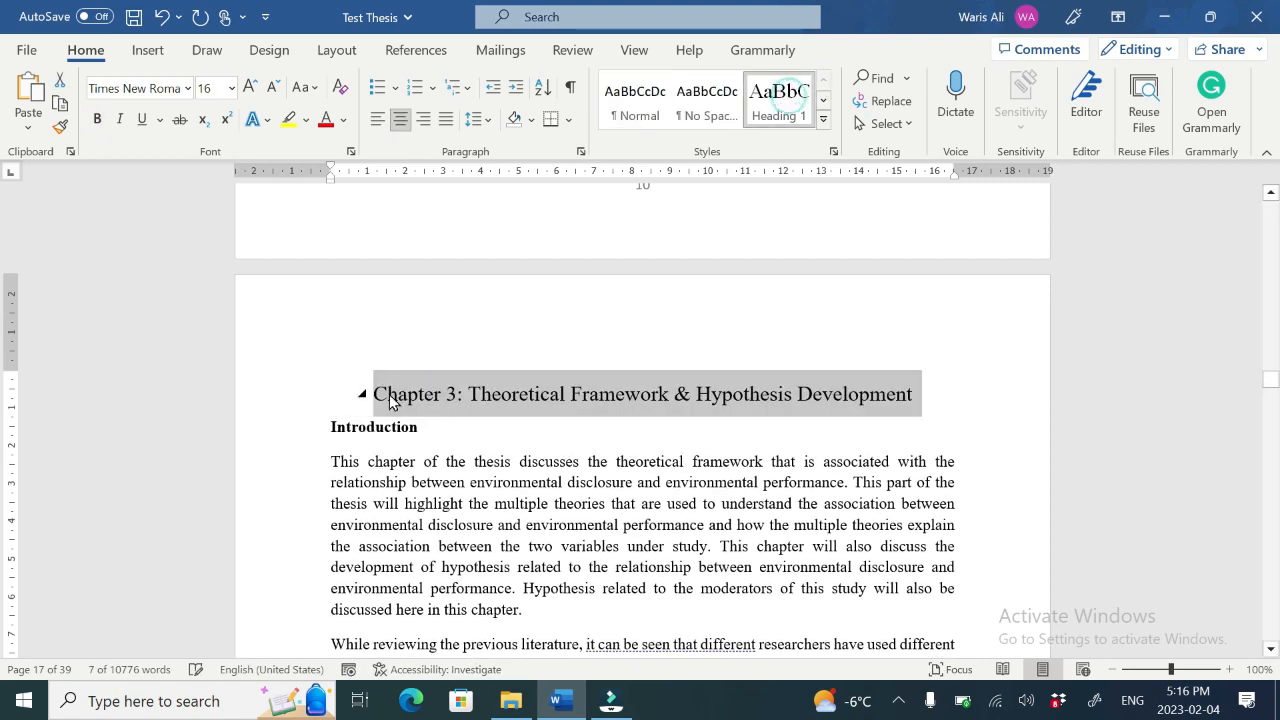
Step: Apply the Heading 2 style to the Introduction heading of Chapter 3
triple_click(362, 422)
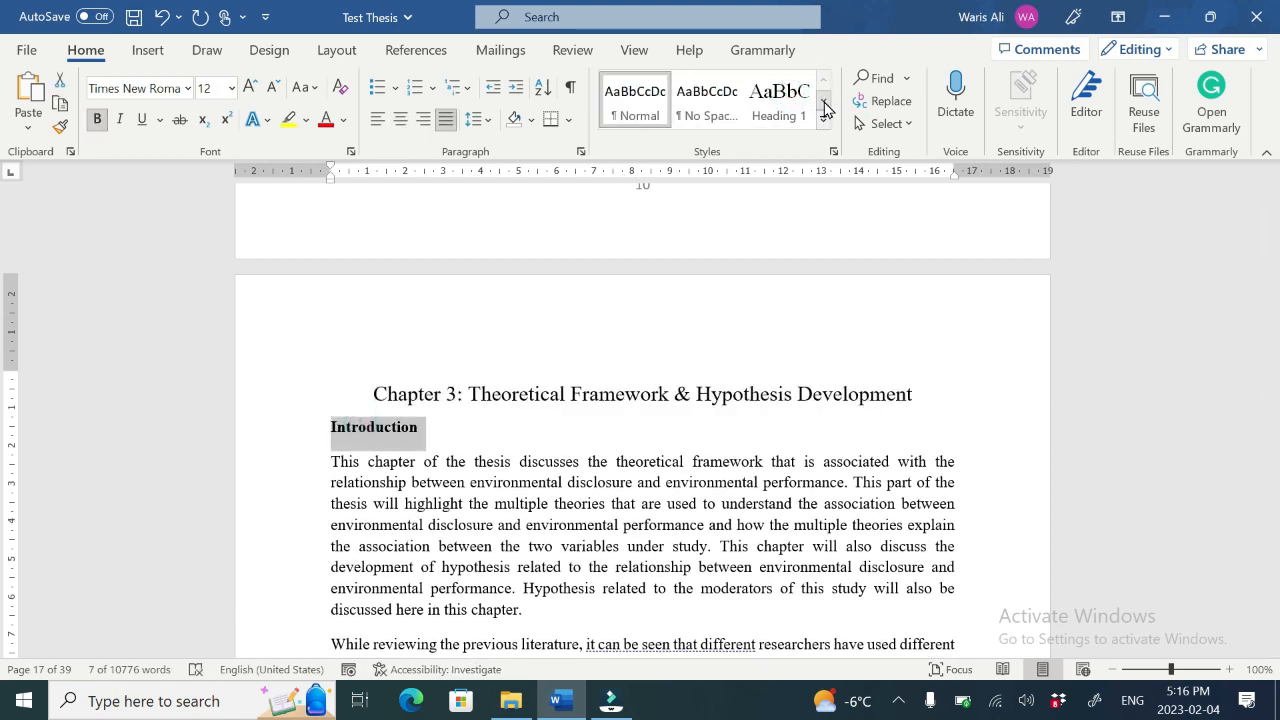
click(823, 104)
click(634, 100)
drag(1271, 382, 1270, 404)
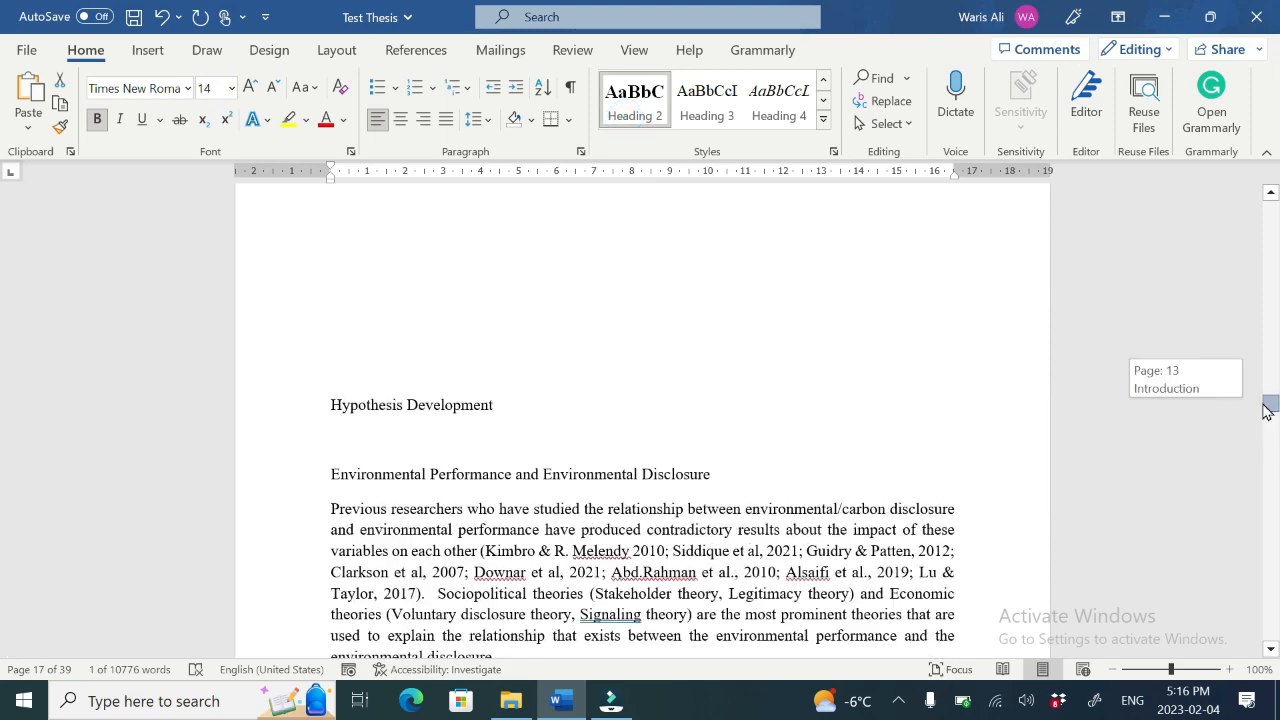
Step: Delete the empty lines above "Hypothesis Development" and apply the Heading 2 style to it
click(514, 297)
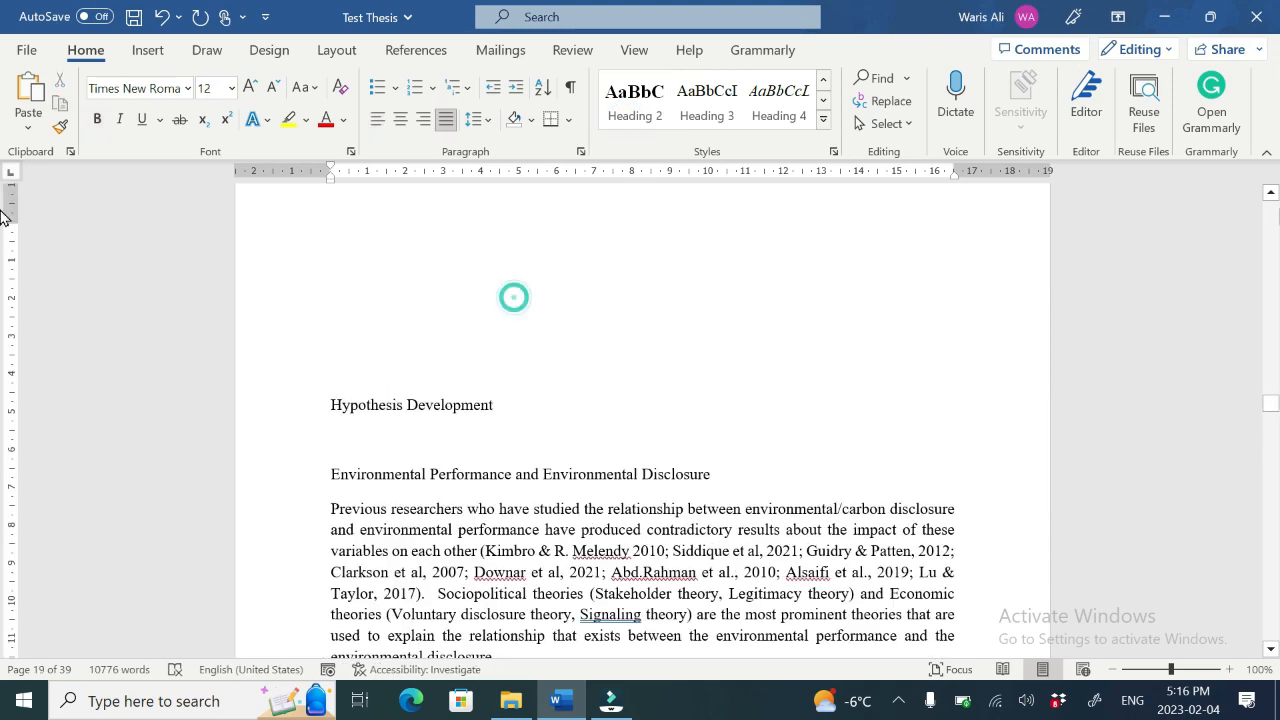
click(1271, 191)
click(354, 326)
key(Delete)
key(Delete)
key(Delete)
key(Delete)
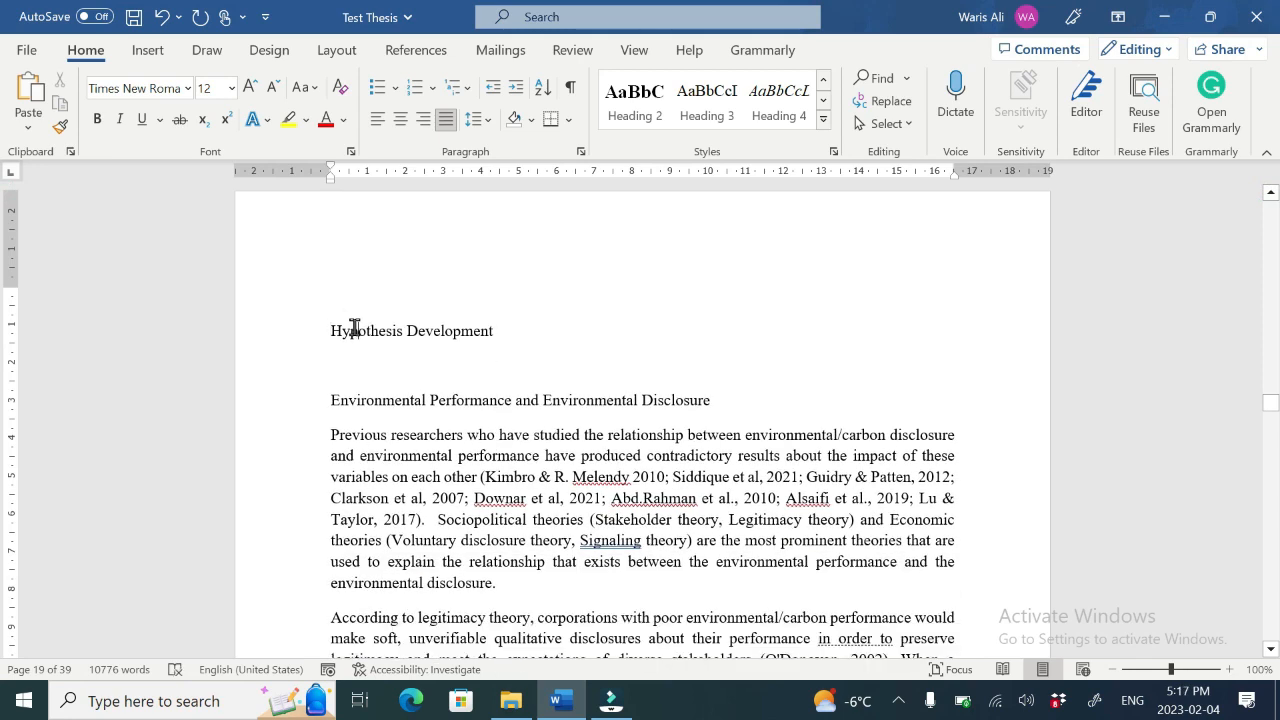
triple_click(354, 328)
click(635, 102)
Step: Remove the blank line before "Environmental Performance and Environmental Disclosure" and apply Heading 3 to it
click(388, 376)
key(Delete)
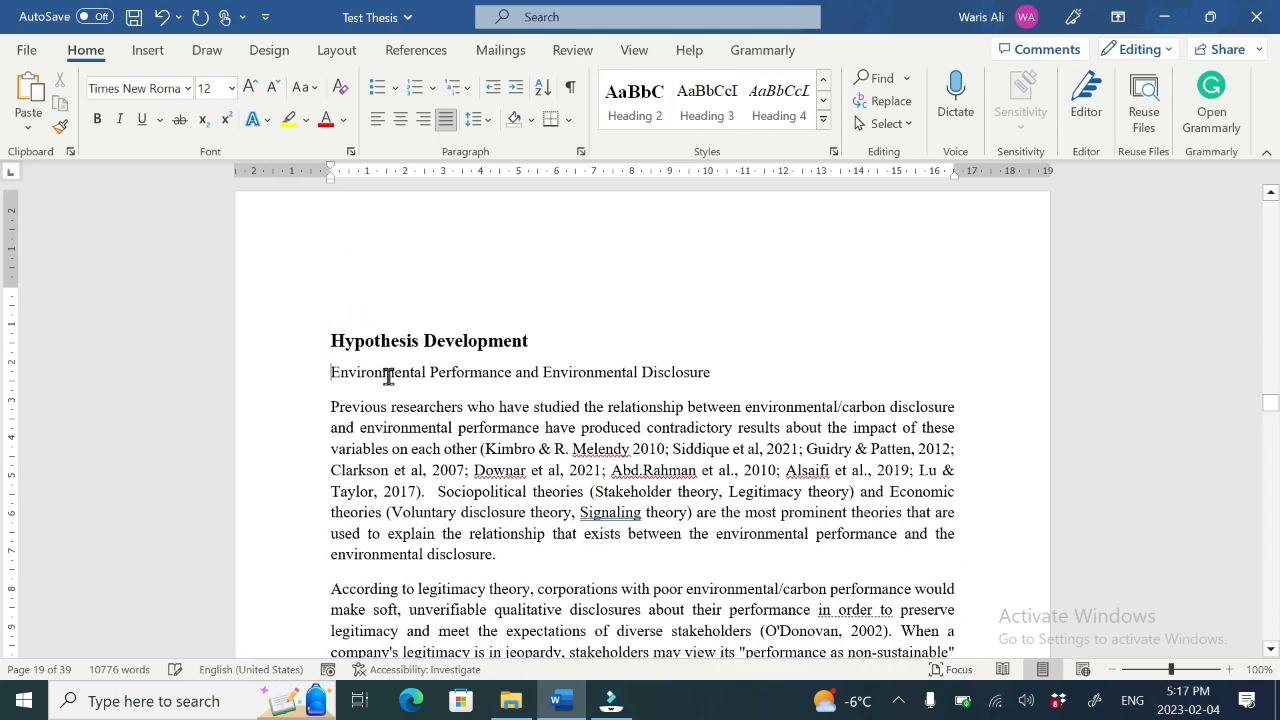
triple_click(388, 376)
click(707, 100)
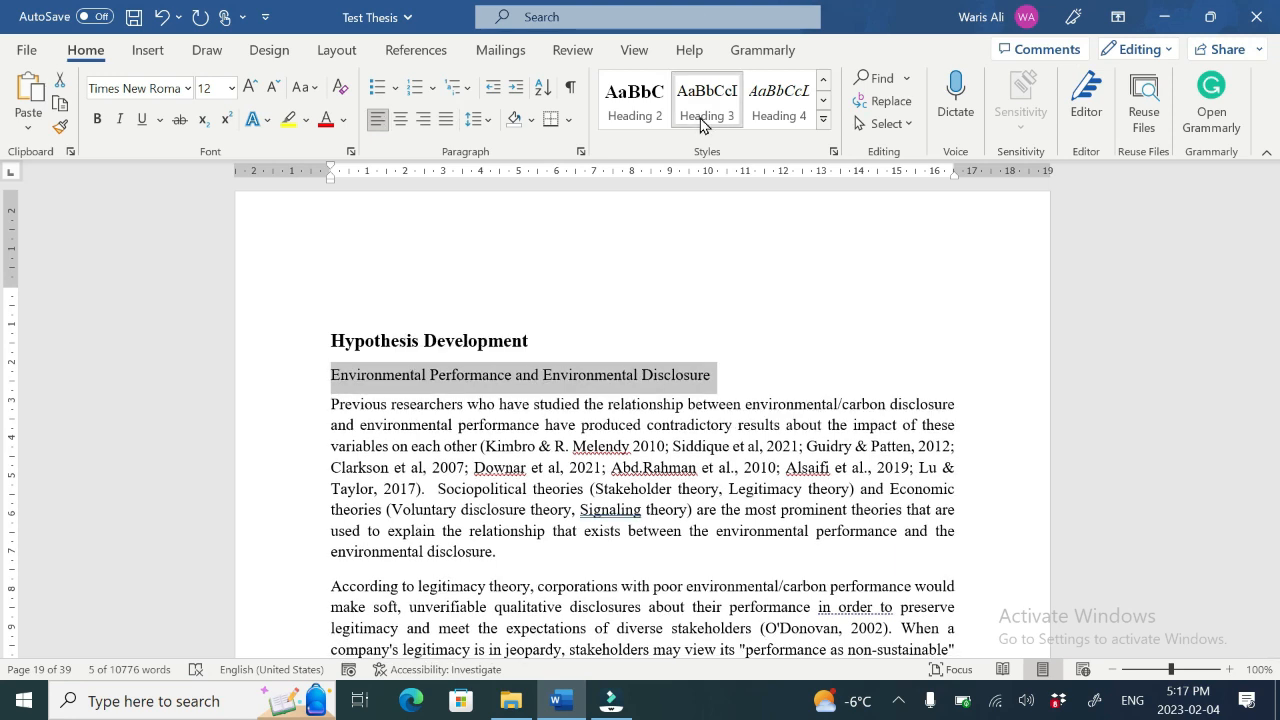
click(833, 151)
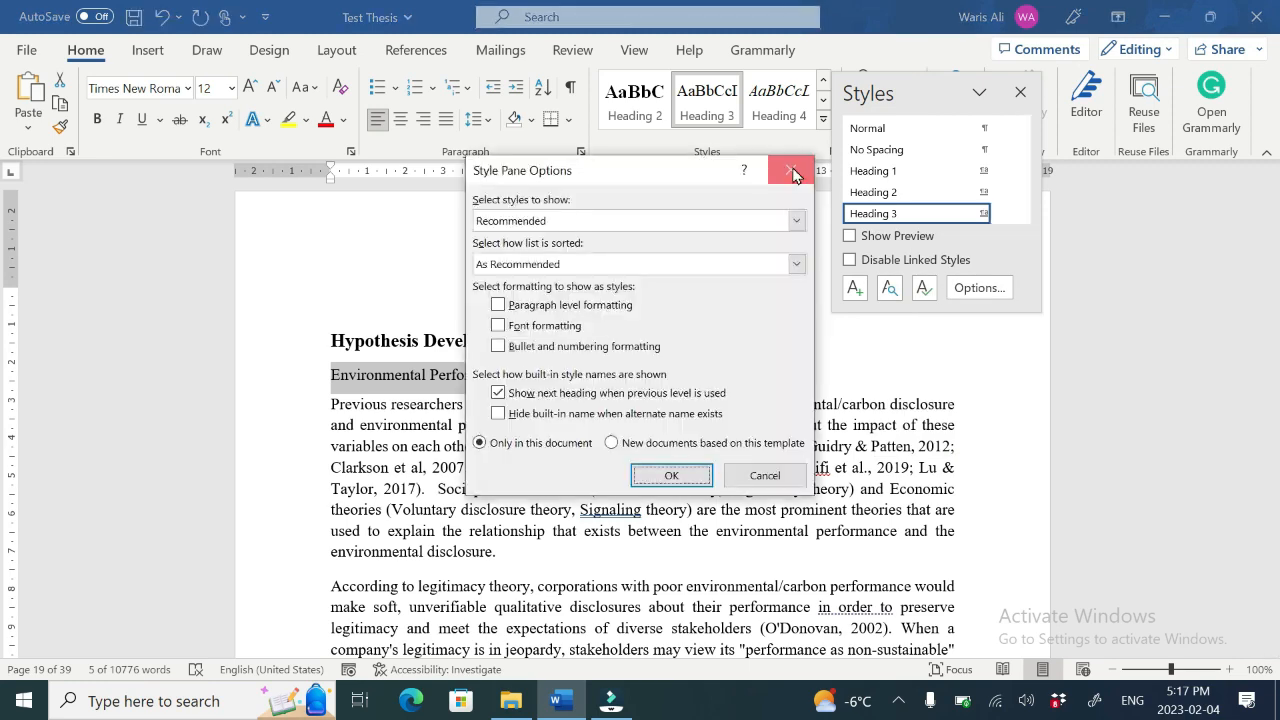
click(793, 168)
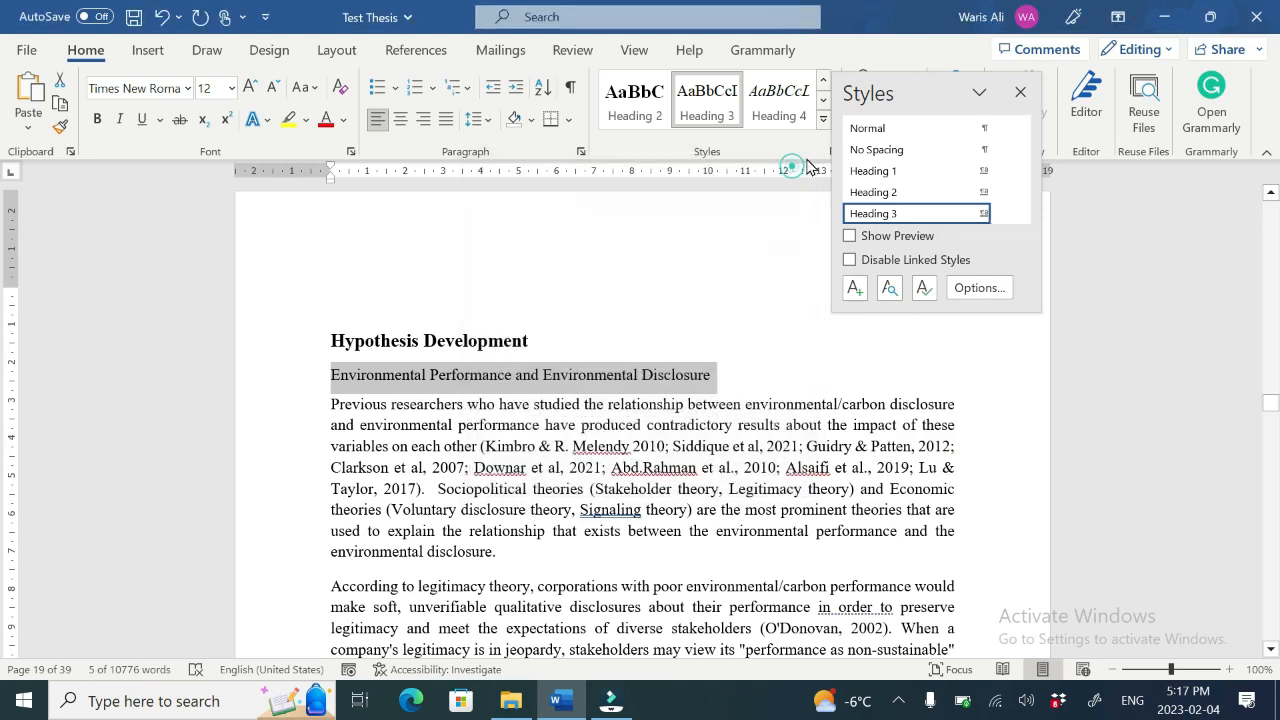
click(1020, 92)
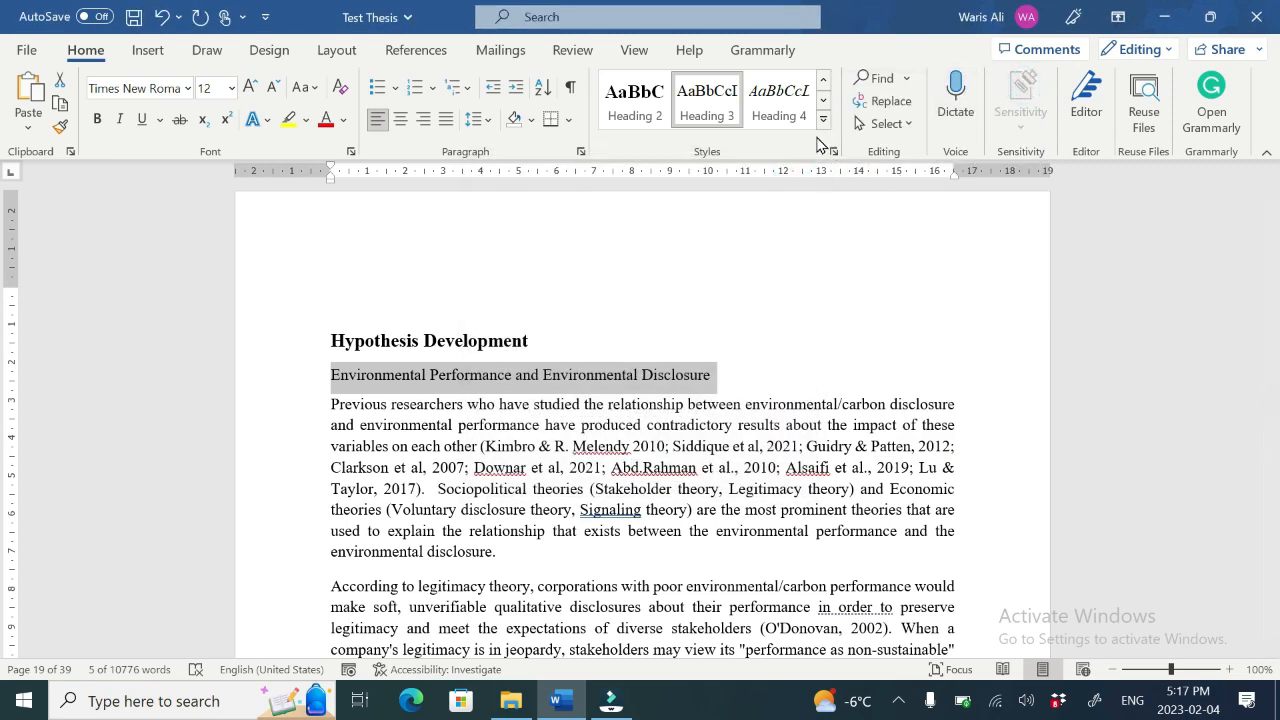
Step: Modify the Heading 3 style to use bold font
click(834, 152)
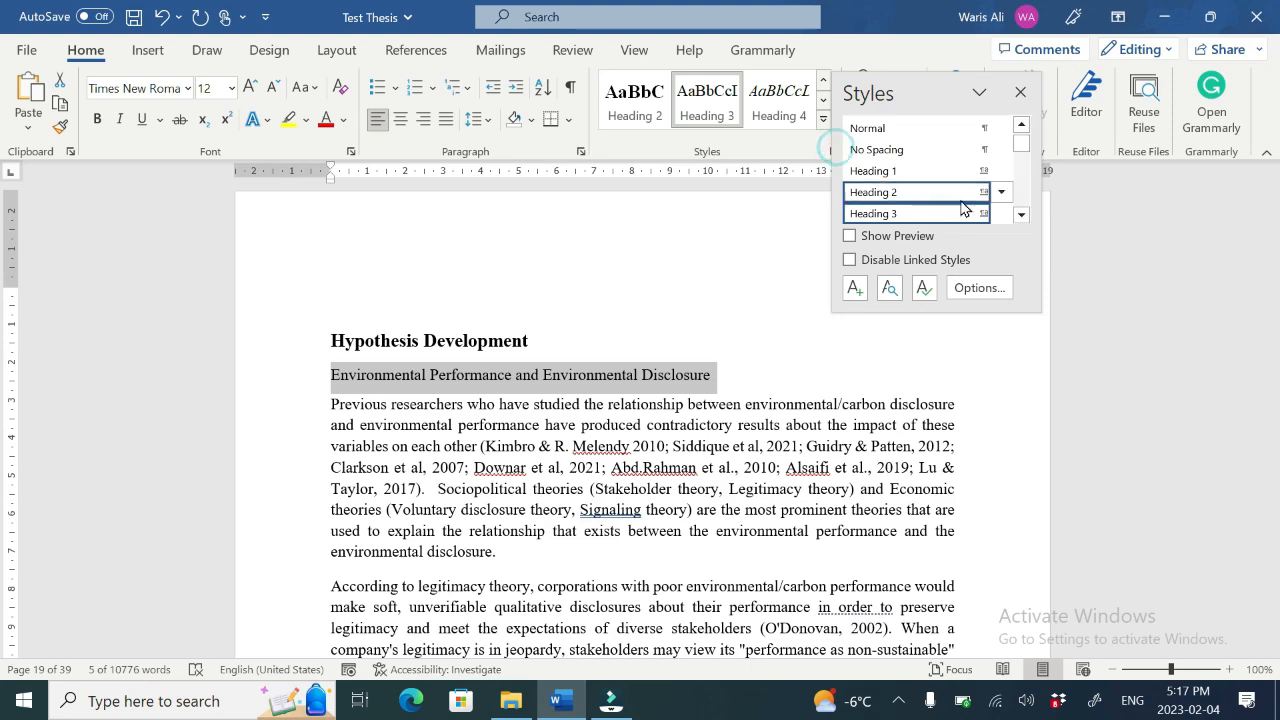
click(1003, 214)
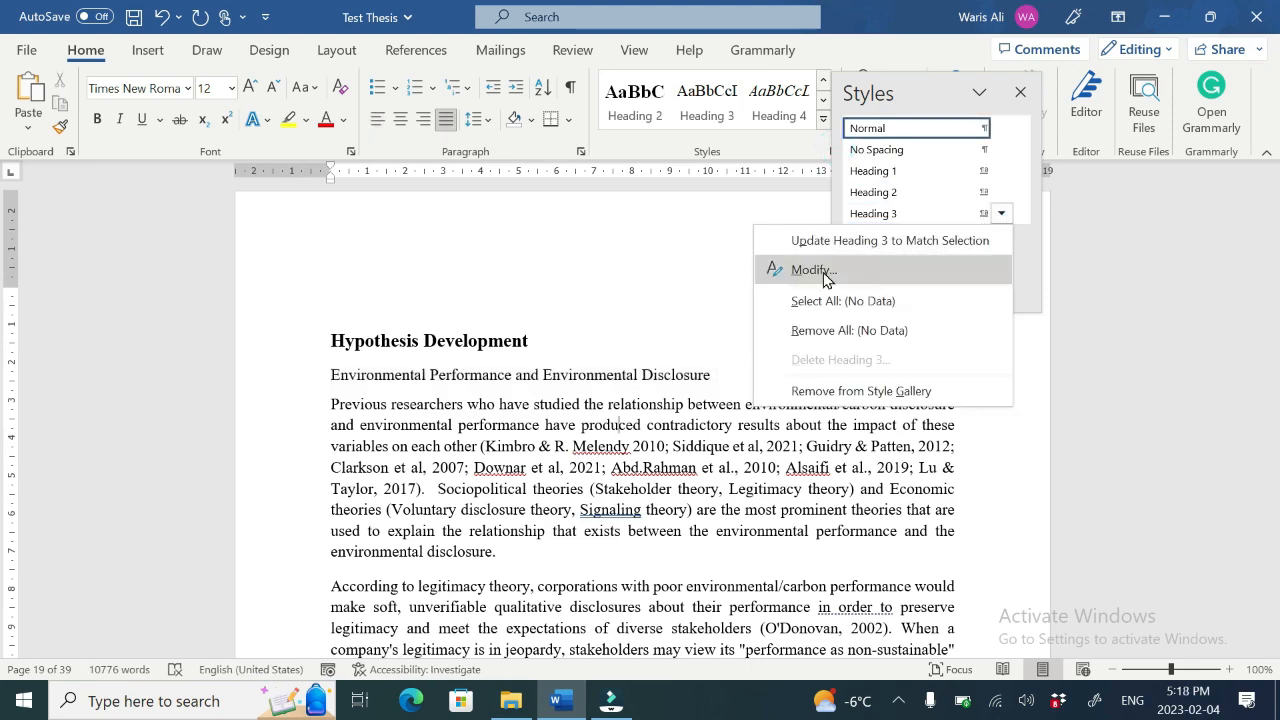
click(771, 267)
click(568, 240)
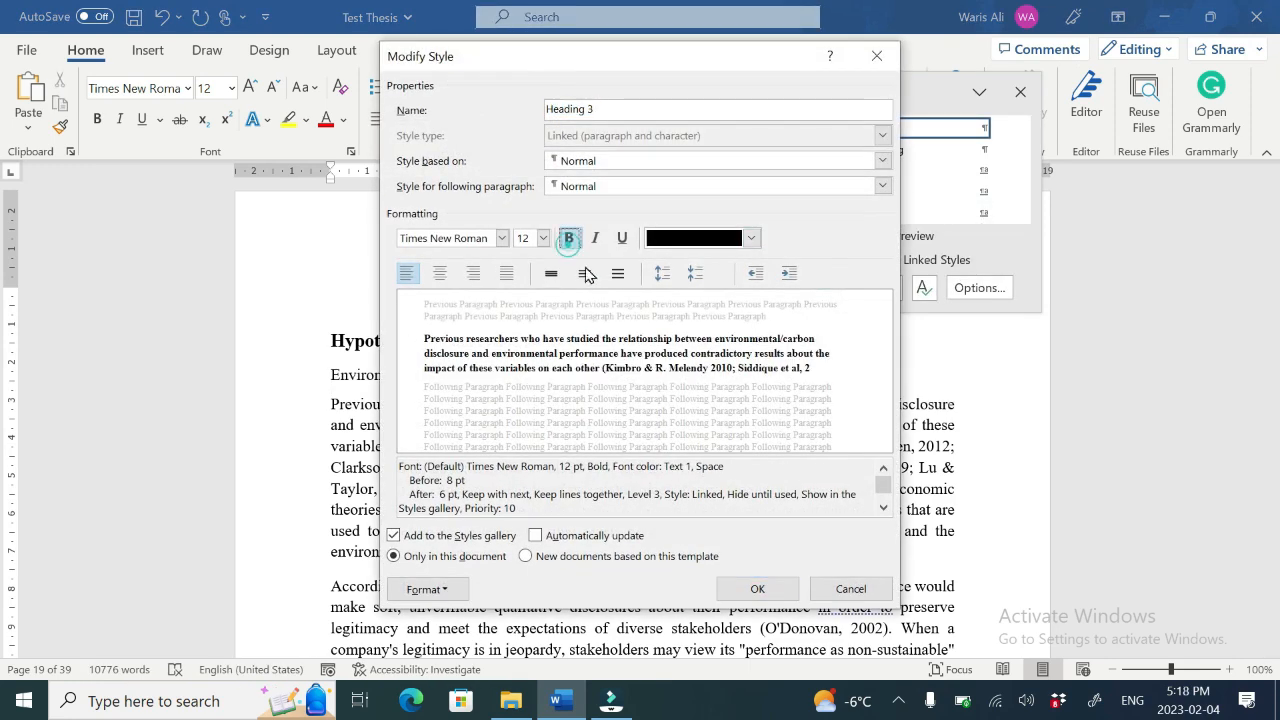
click(760, 588)
Step: Modify the Heading 1 style to use bold font and close the Styles pane
click(1001, 191)
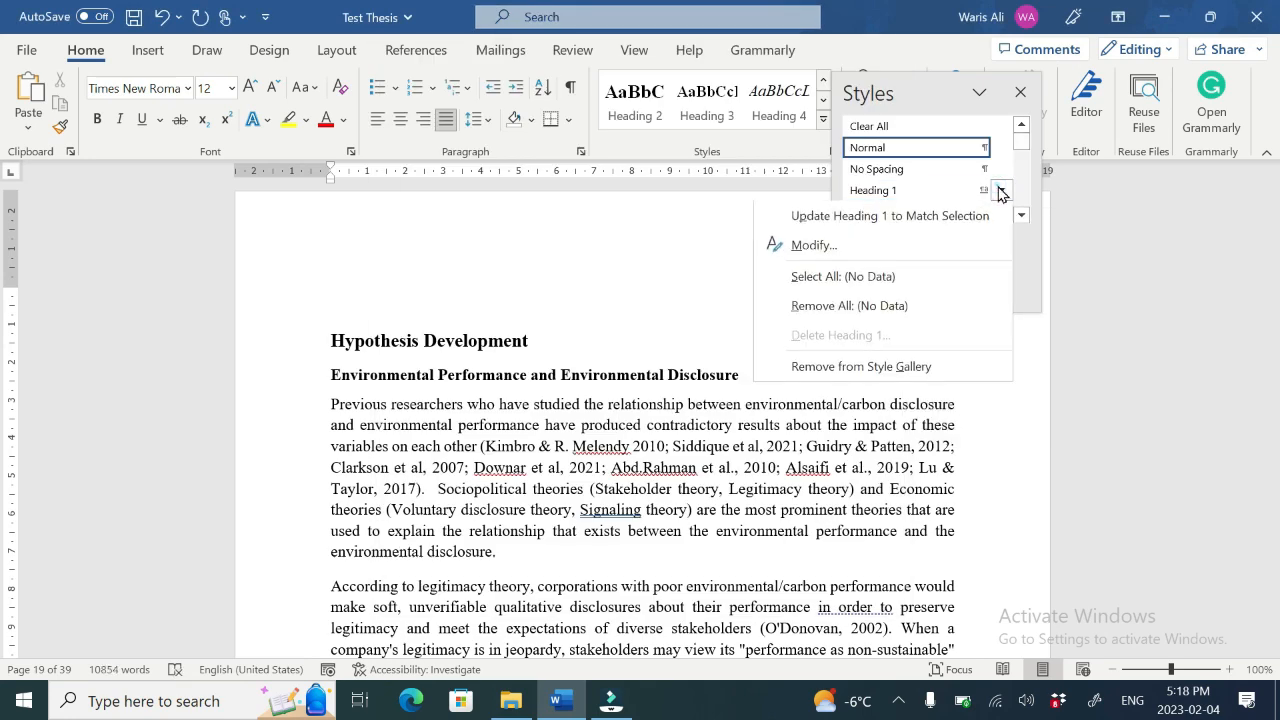
click(806, 247)
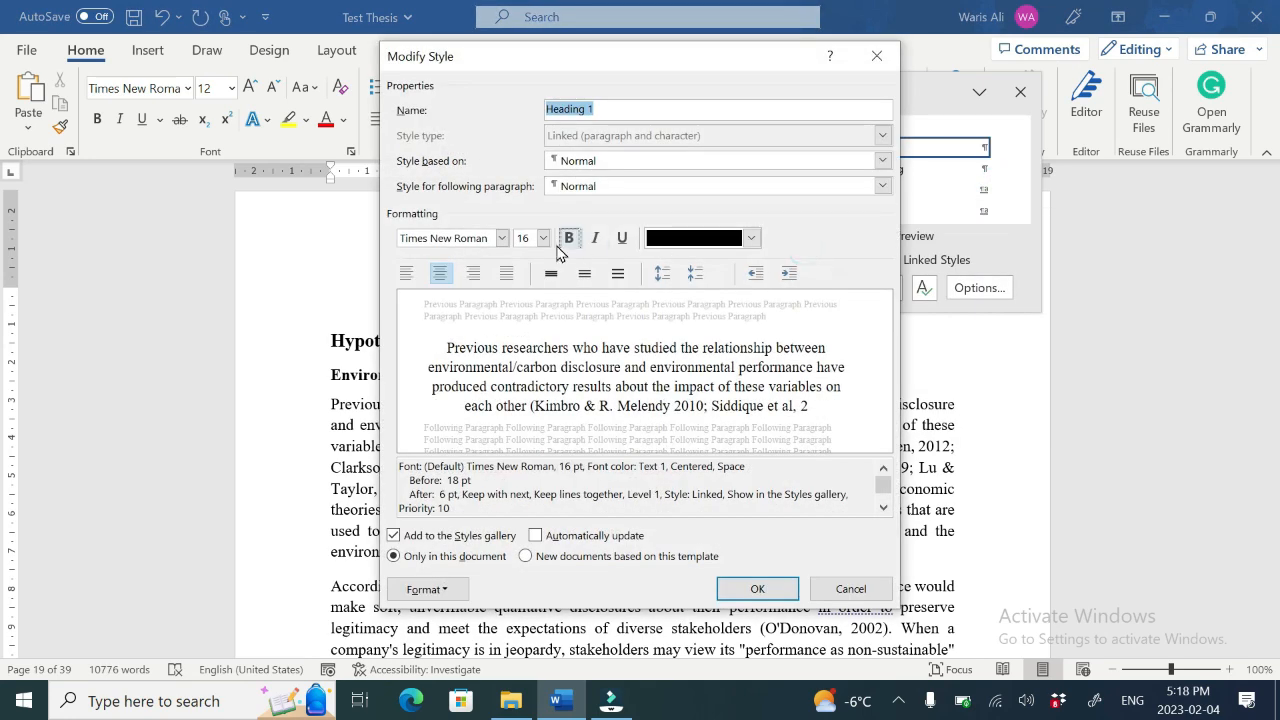
click(567, 240)
click(757, 588)
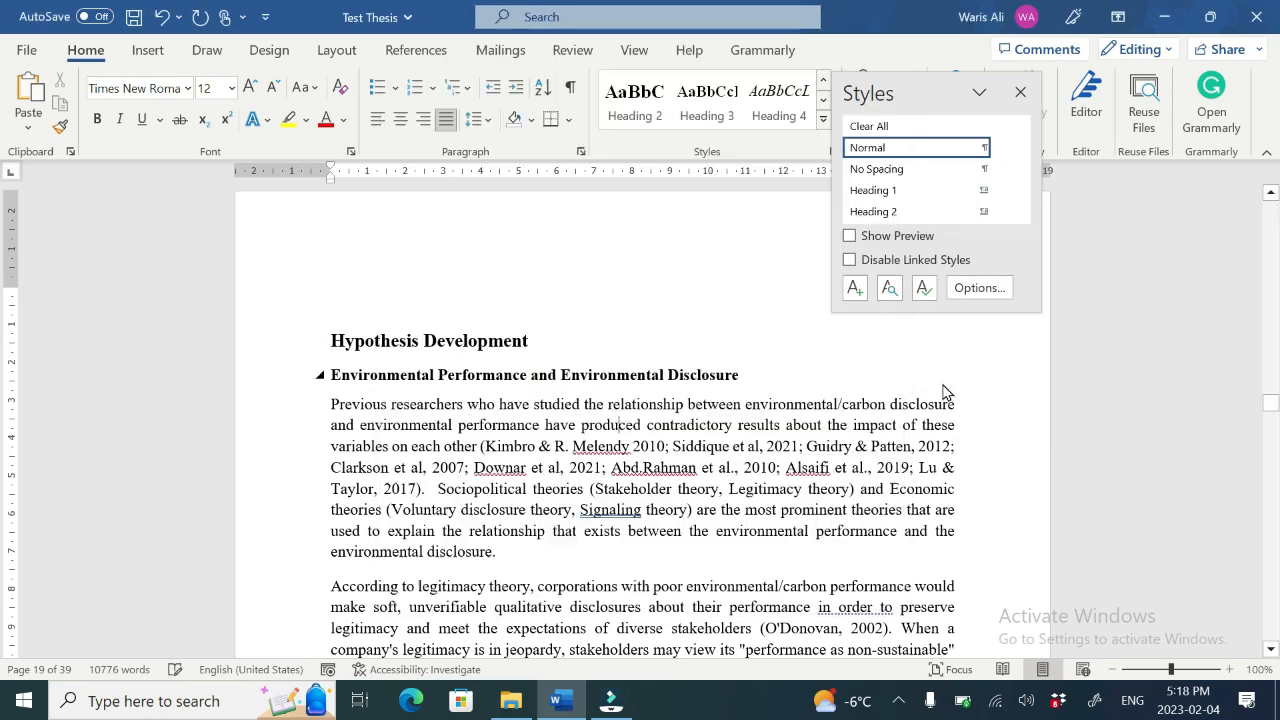
click(1020, 92)
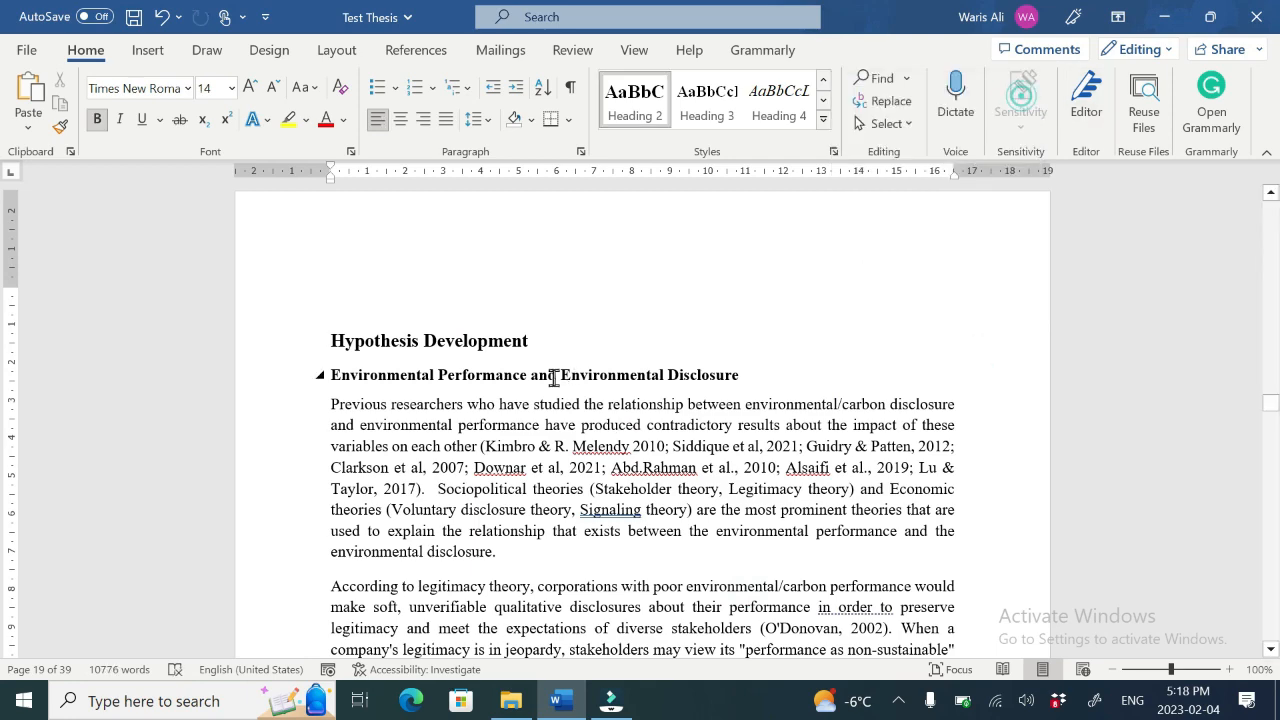
Step: Apply Heading 3 to "Culture as a Moderator between Environmental Performance & Environmental Disclosure"
scroll(641, 438, down, 8)
triple_click(638, 424)
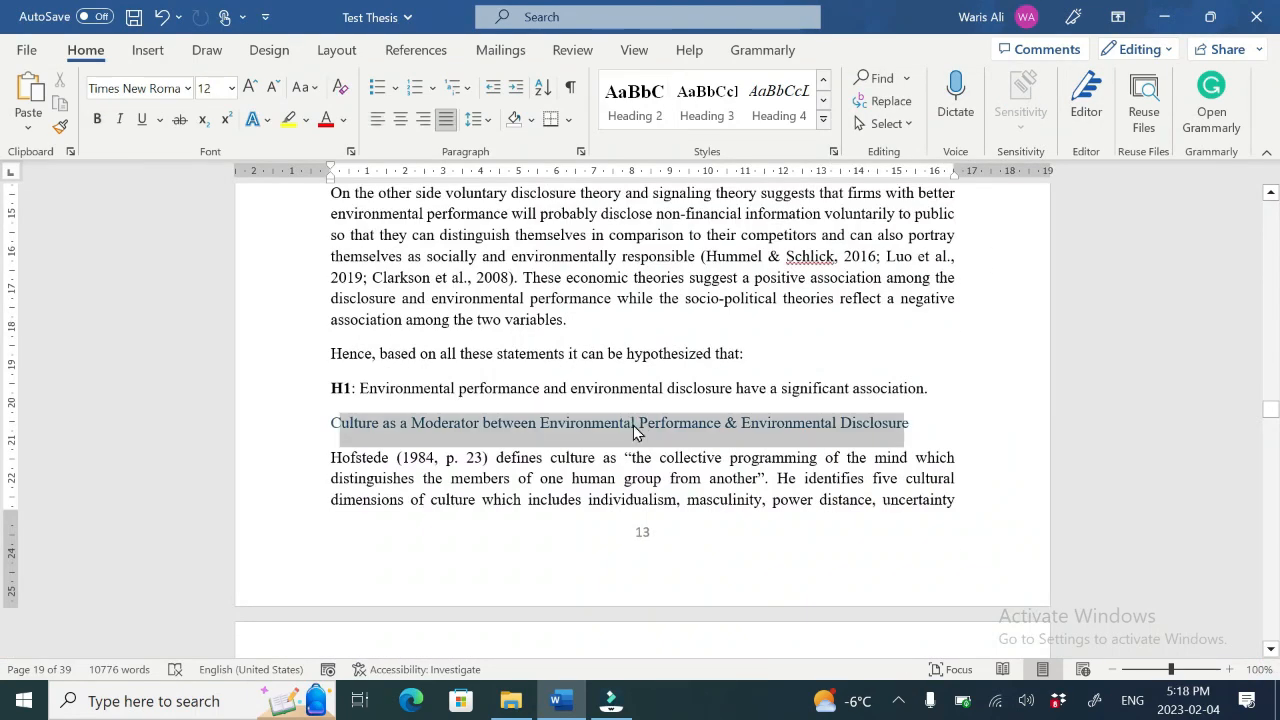
click(707, 100)
Step: Apply Heading 3 to the "Individualism & Environmental Disclosure" heading
scroll(527, 563, down, 5)
triple_click(515, 578)
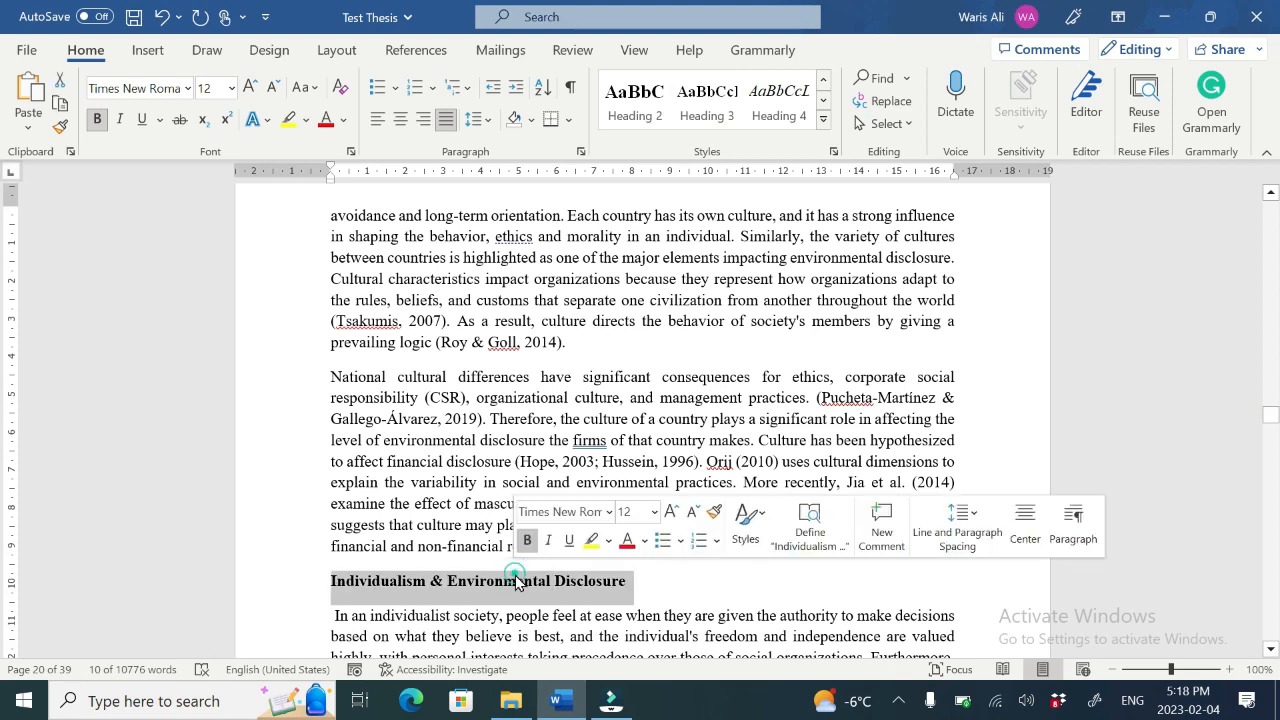
click(1271, 649)
scroll(1271, 649, down, 5)
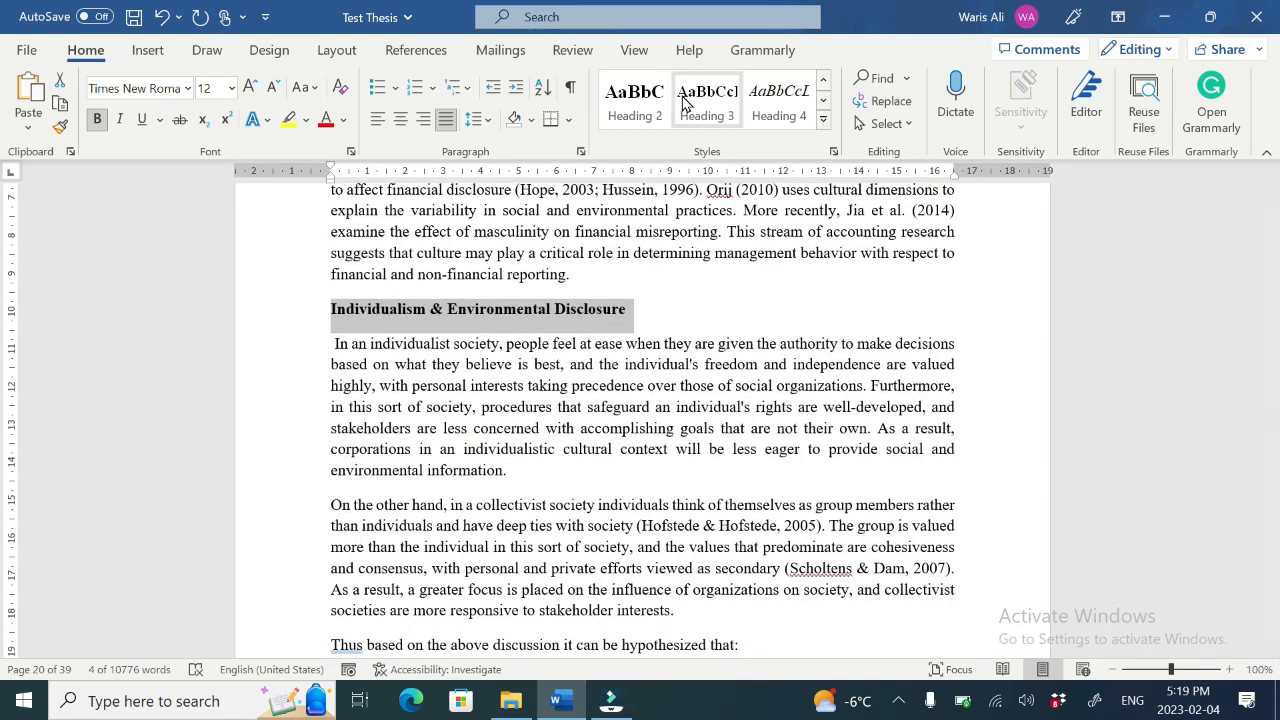
click(776, 104)
click(707, 100)
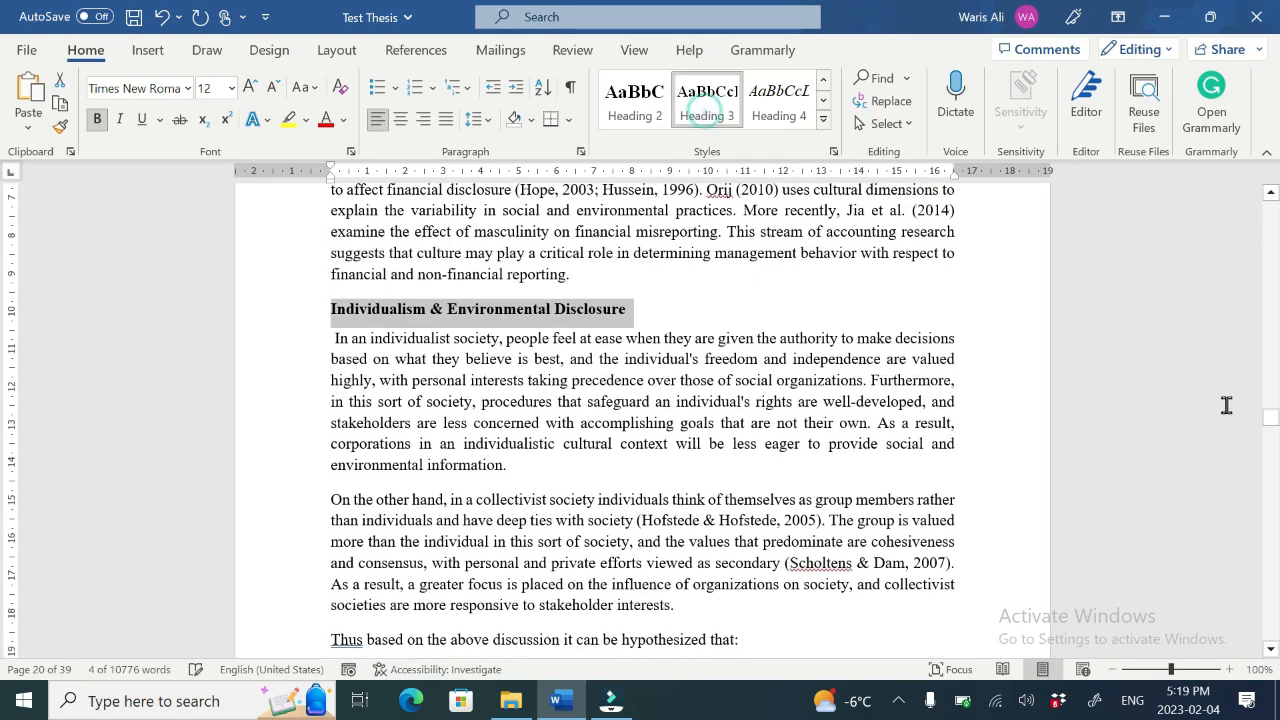
Step: Apply Heading 3 to the next subsection heading and to "Power Distance & Environmental Disclosure"
scroll(1225, 403, down, 5)
triple_click(560, 630)
click(697, 93)
scroll(543, 420, down, 10)
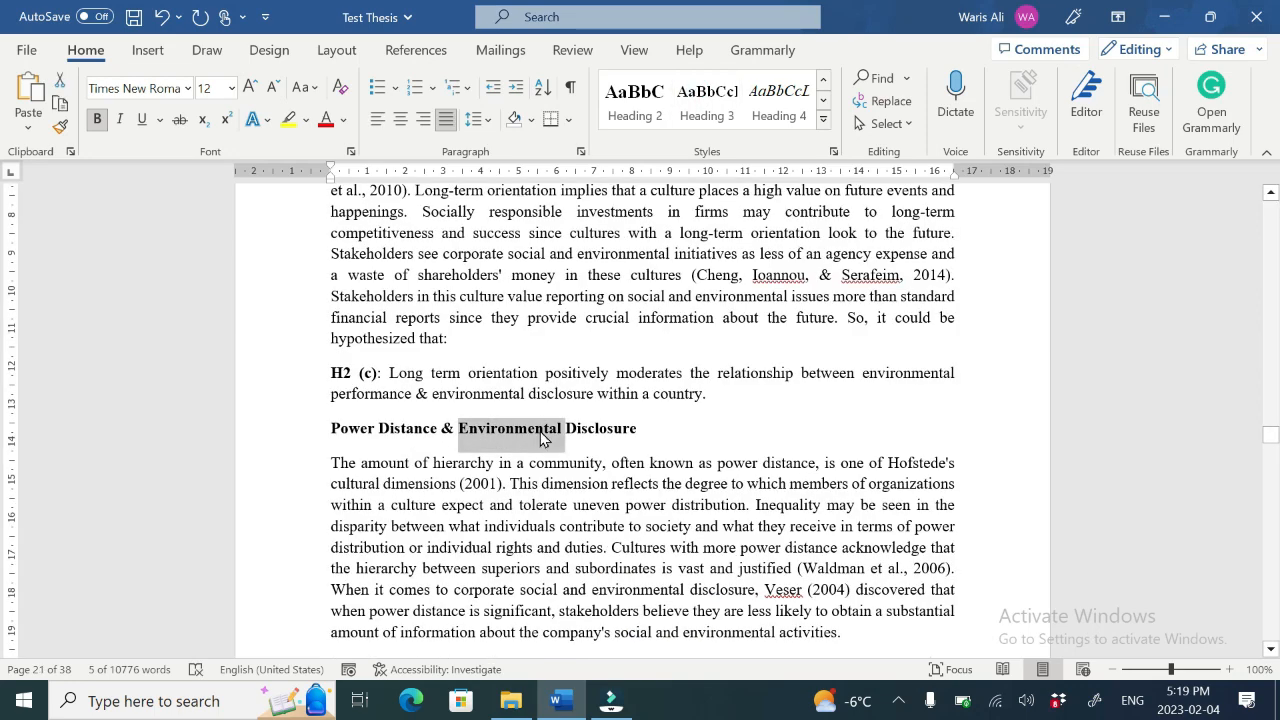
triple_click(520, 430)
click(700, 105)
Step: Apply Heading 3 to "Indulgence & Environmental Disclosure" and to the Conclusion heading of Chapter 3
scroll(540, 575, down, 10)
triple_click(534, 585)
click(707, 105)
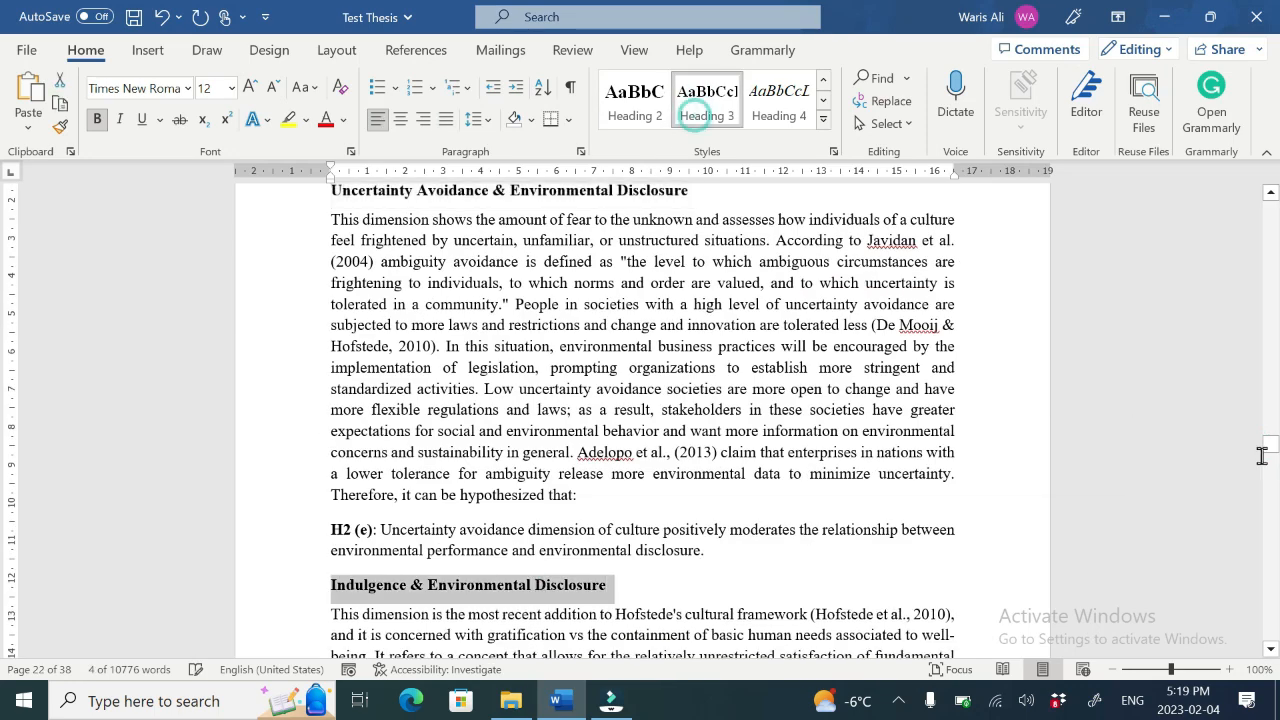
drag(1275, 447, 1275, 467)
triple_click(372, 453)
click(707, 93)
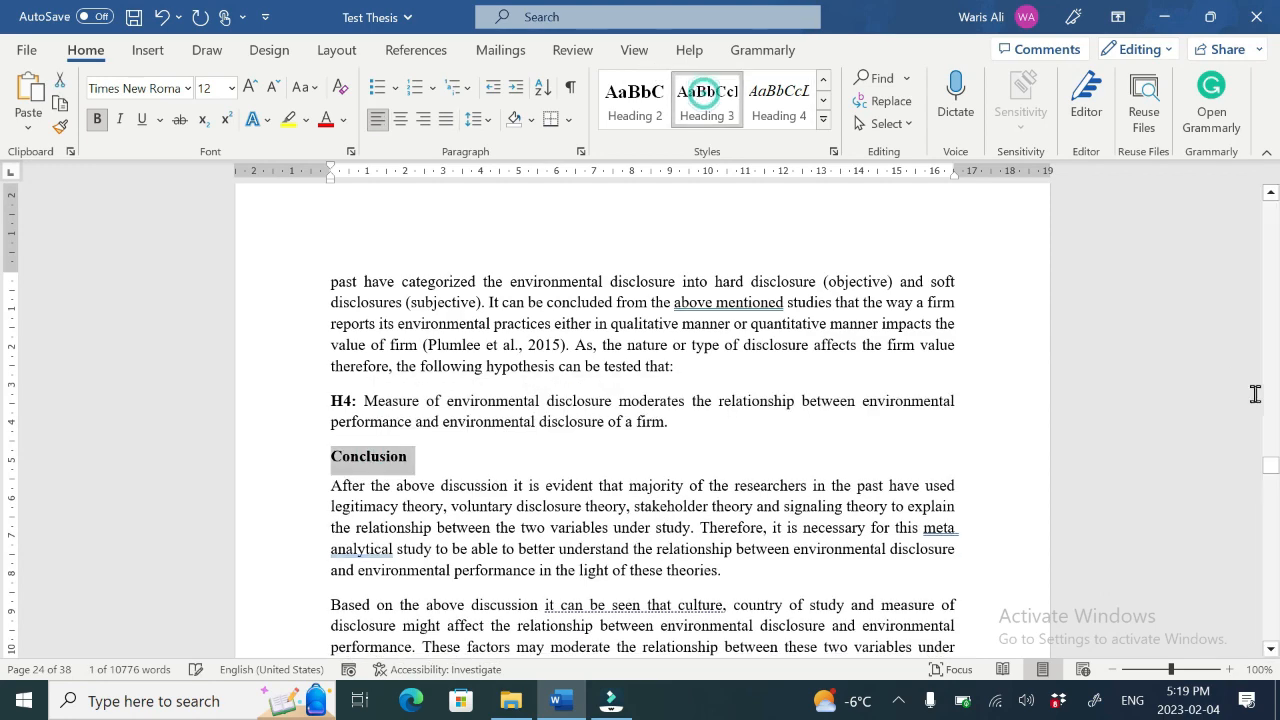
Step: Delete the empty lines above "Chapter 4: Methodology"
drag(1273, 470, 1271, 483)
click(525, 278)
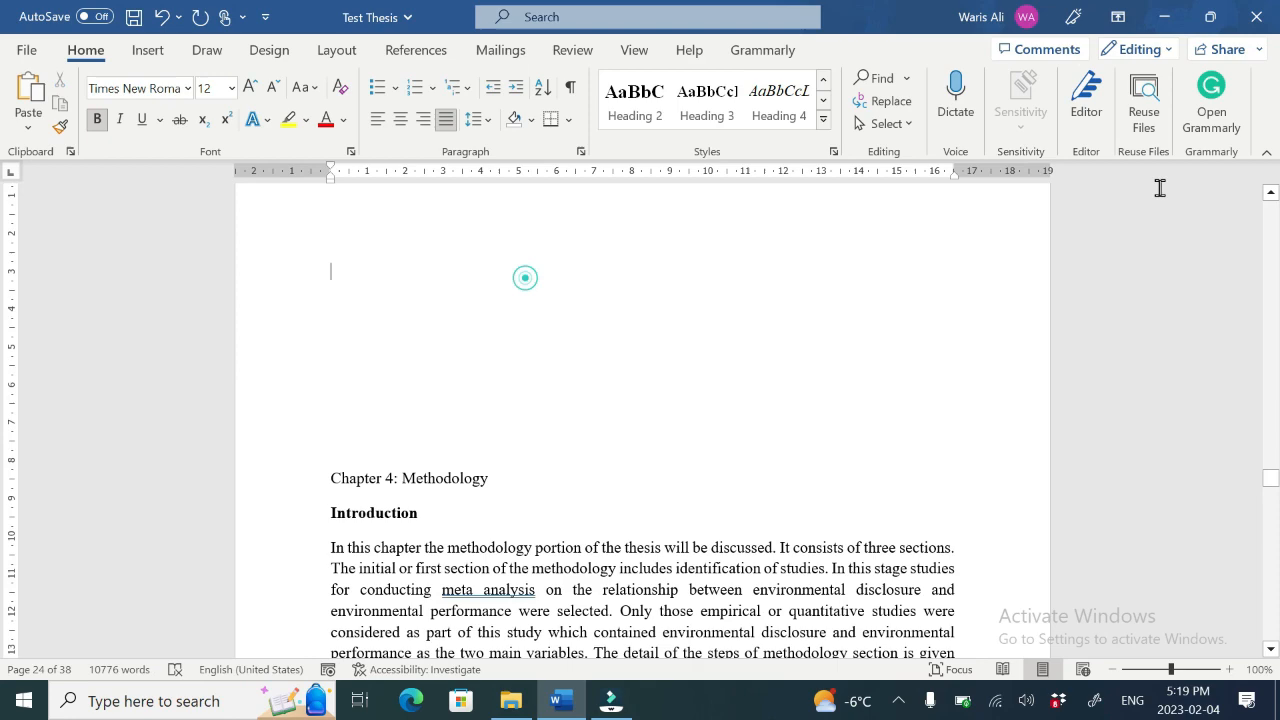
click(1271, 192)
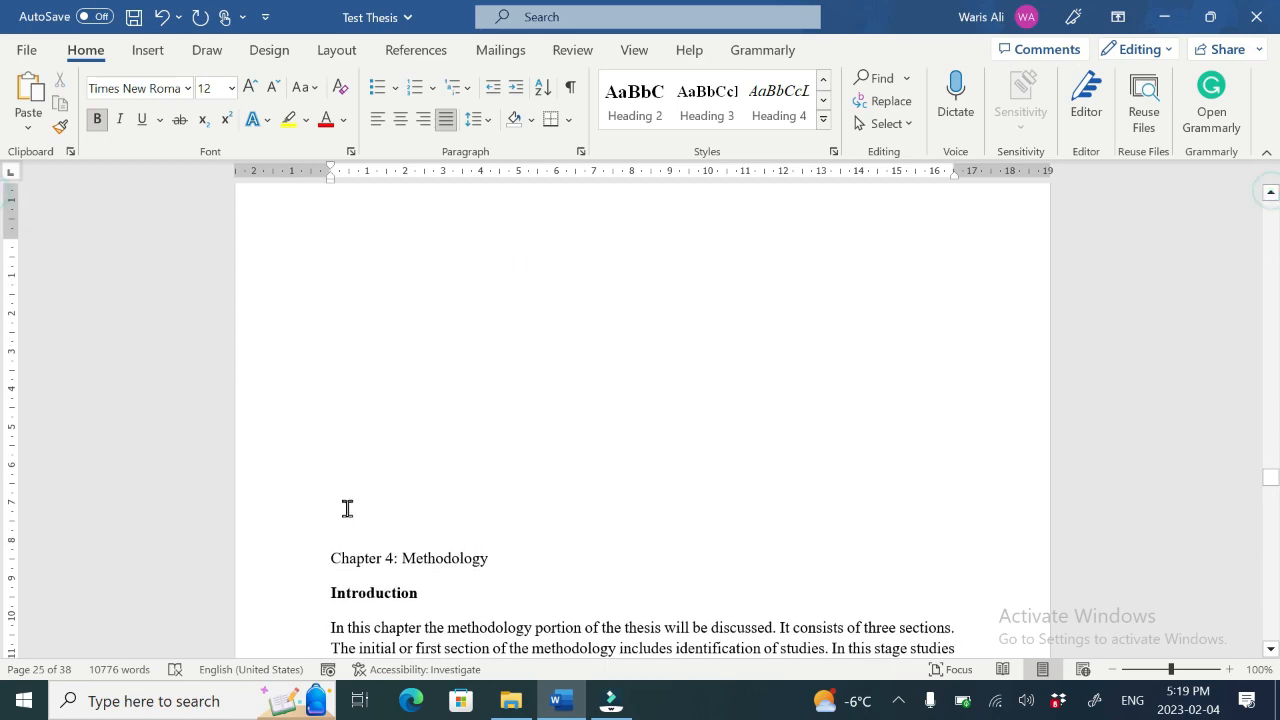
key(BackSpace)
key(BackSpace)
key(BackSpace)
key(BackSpace)
key(BackSpace)
key(BackSpace)
key(BackSpace)
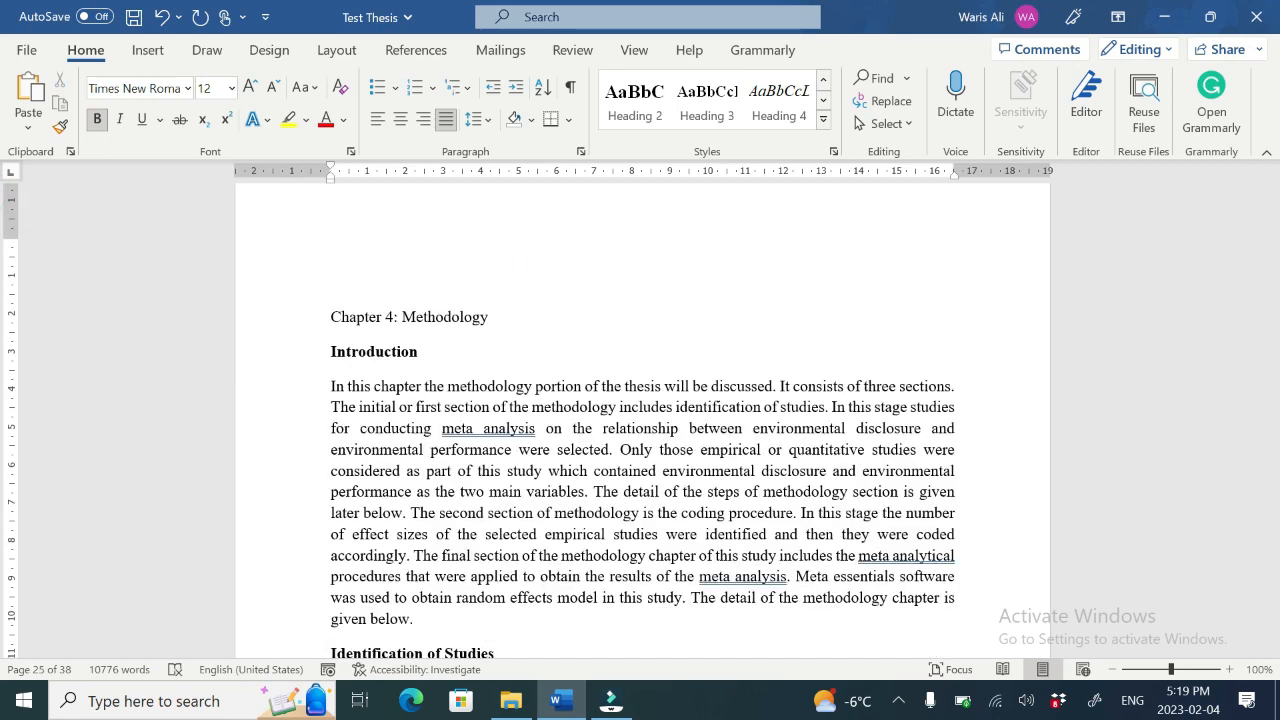
Step: Apply the Heading 1 style to "Chapter 4: Methodology"
scroll(344, 508, down, 1)
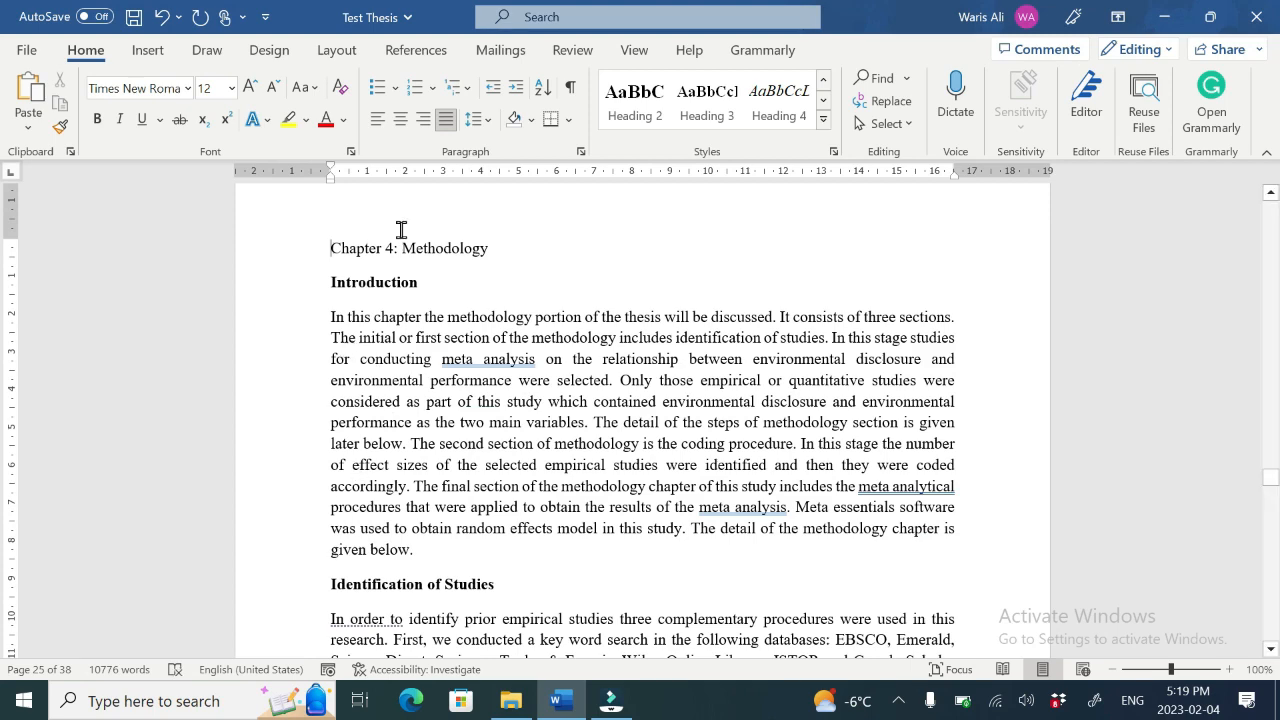
triple_click(403, 247)
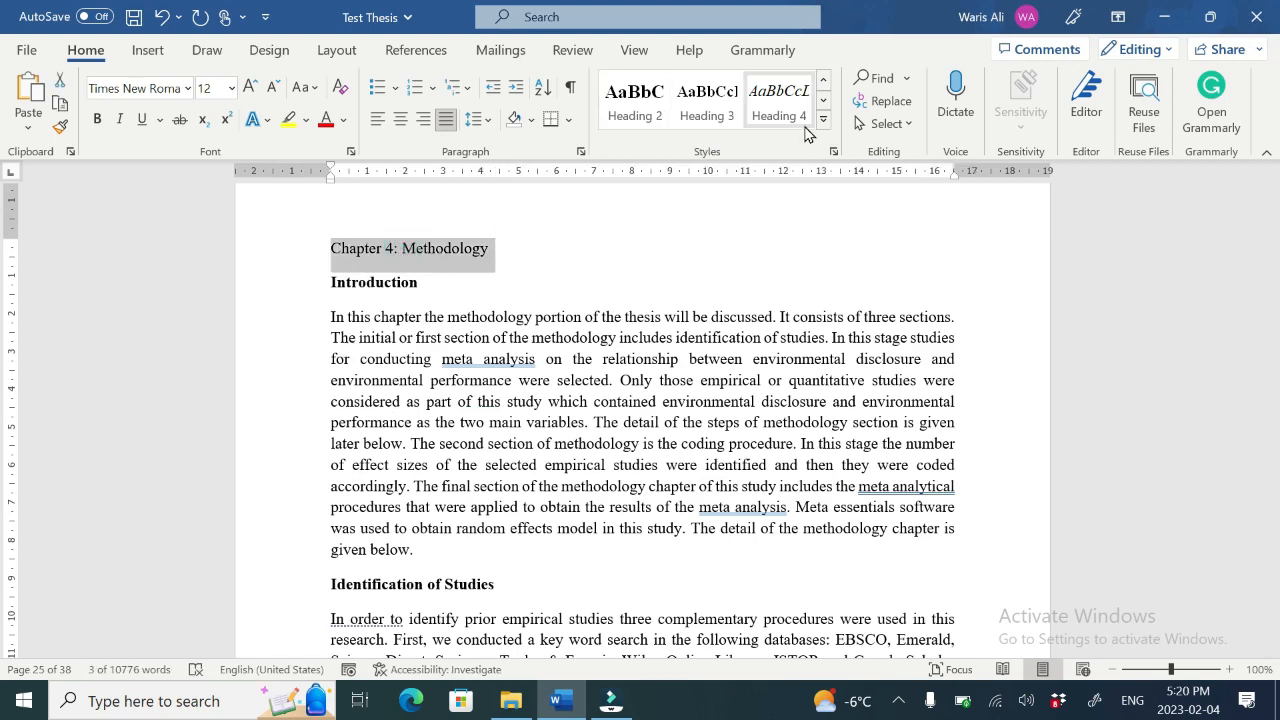
click(823, 80)
click(803, 97)
Step: Apply Heading 2 to the Introduction and "Identification of Studies" headings of Chapter 4
triple_click(354, 285)
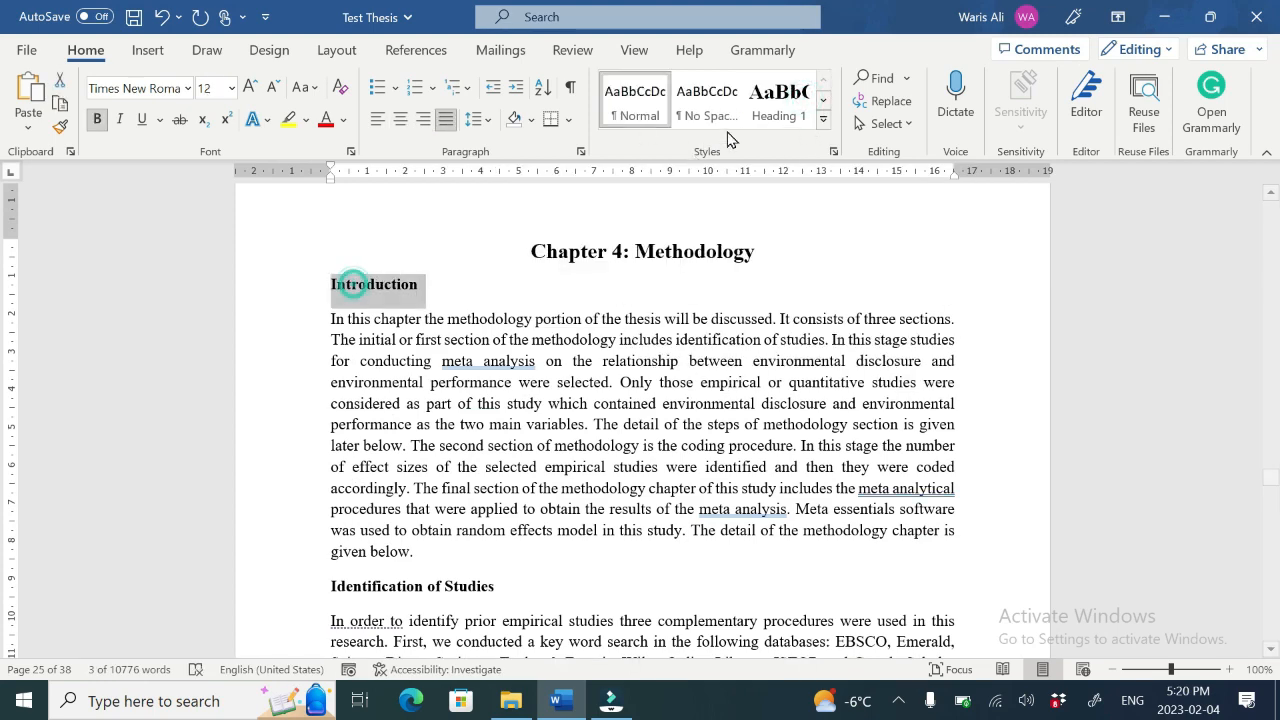
click(823, 103)
click(635, 100)
triple_click(410, 588)
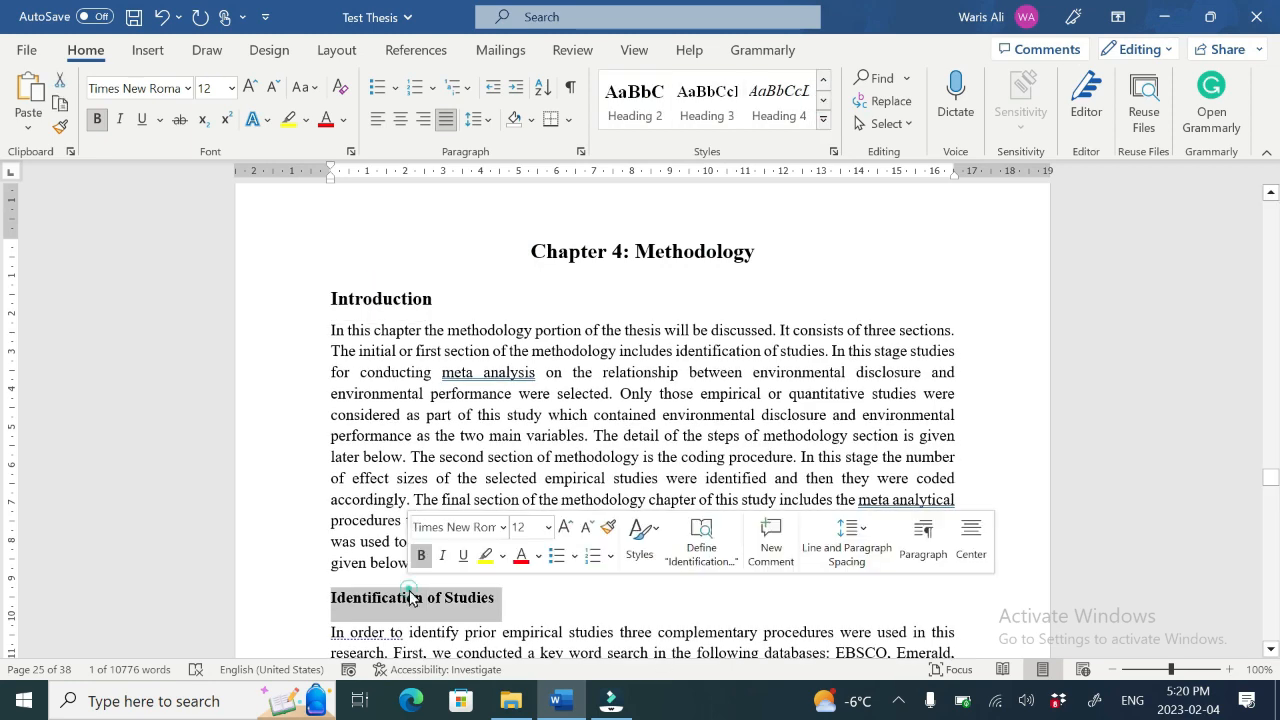
click(638, 112)
Step: Apply Heading 2 to the next two section headings of Chapter 4
triple_click(400, 403)
drag(1271, 475, 1271, 506)
click(643, 100)
triple_click(430, 215)
click(645, 88)
Step: Apply the Heading 2 style to the Conclusion heading of Chapter 4
triple_click(392, 205)
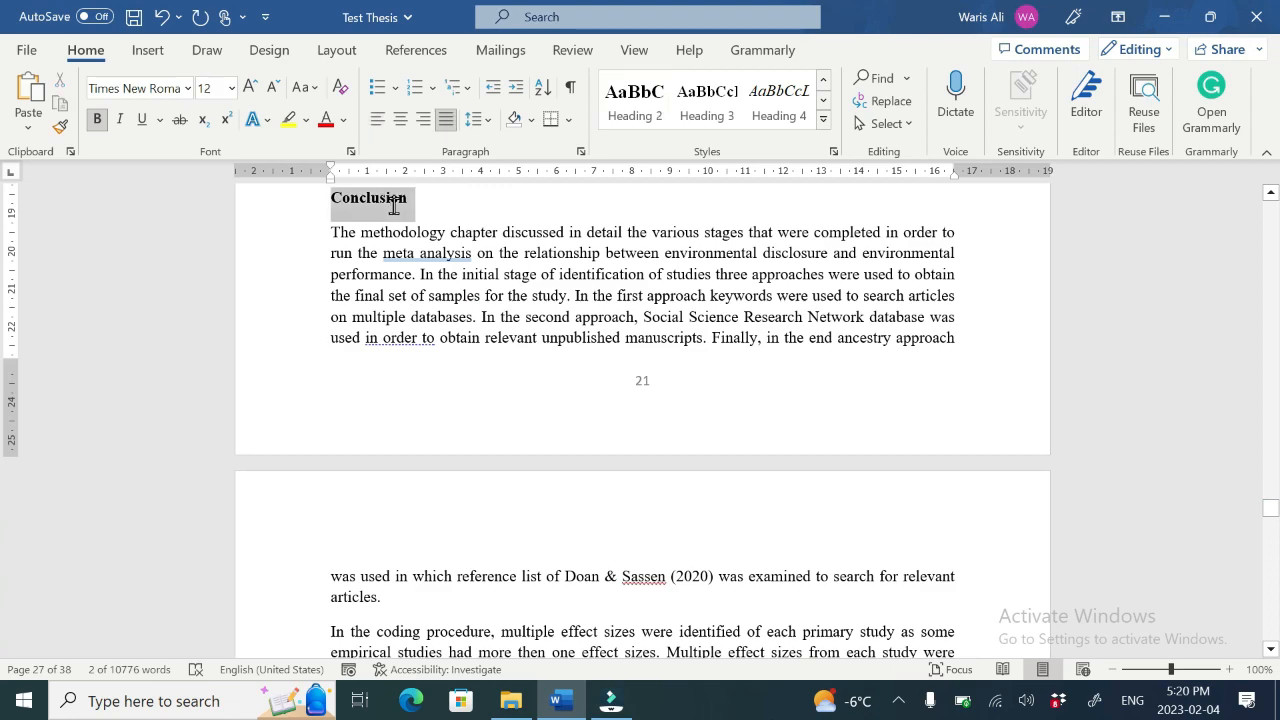
click(638, 112)
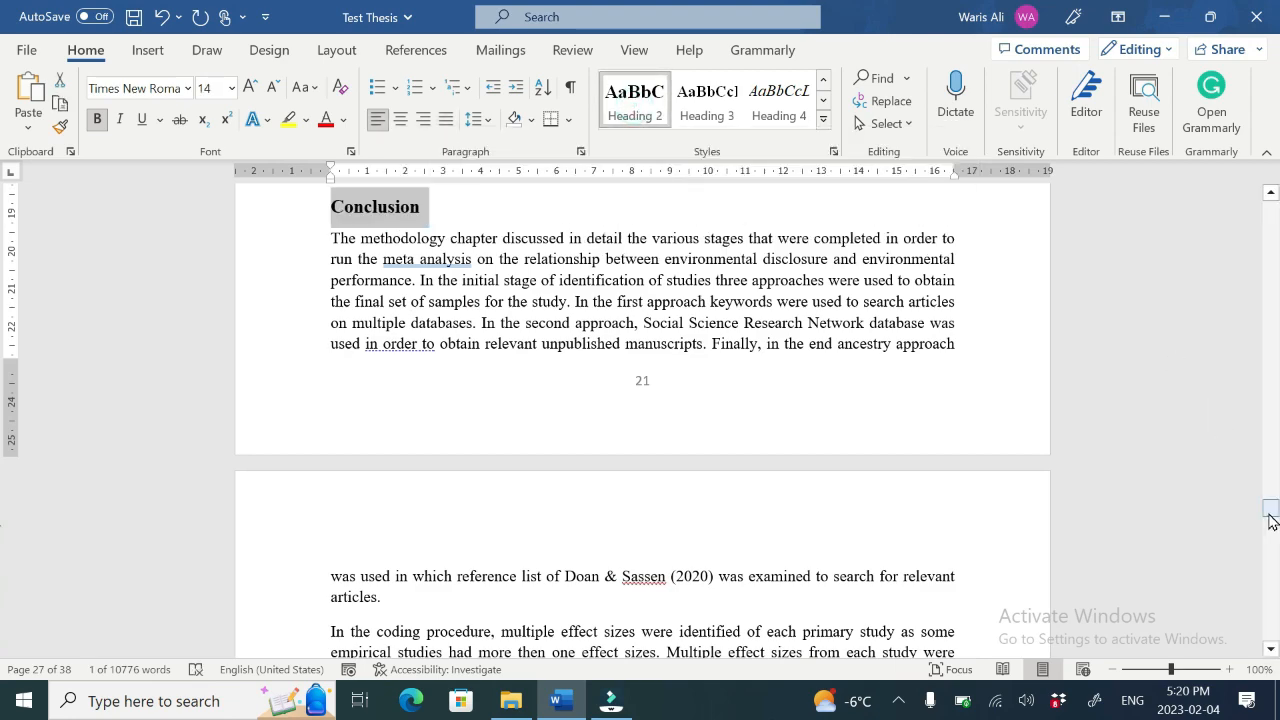
Step: Insert a page break before "Chapter 5: Data Analysis & Results" so the chapter starts on a new page
drag(1272, 515, 1271, 520)
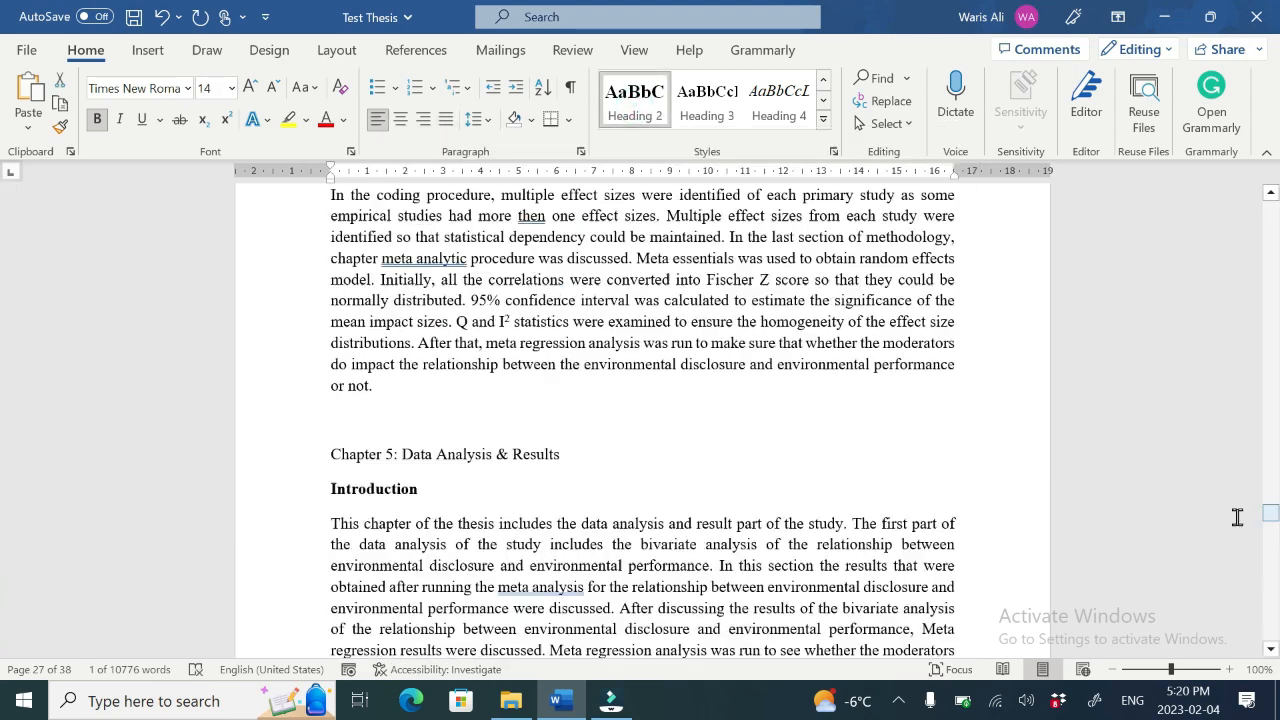
click(334, 458)
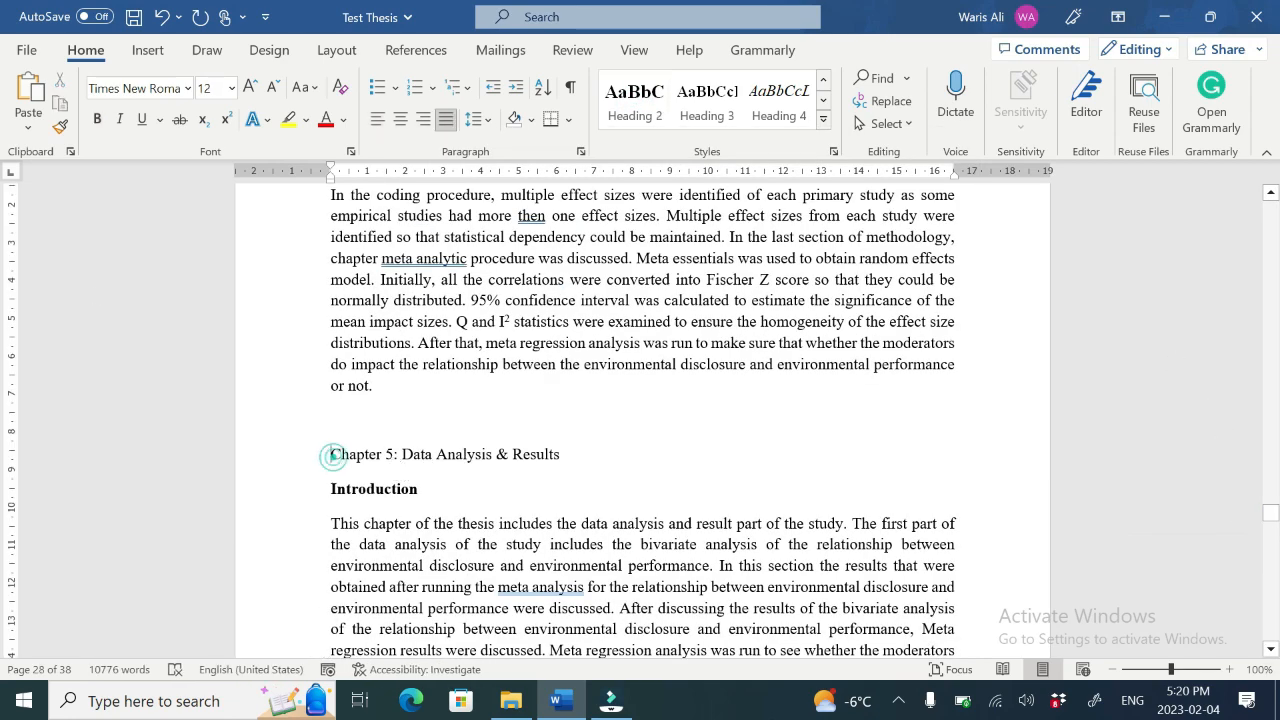
click(145, 51)
click(63, 126)
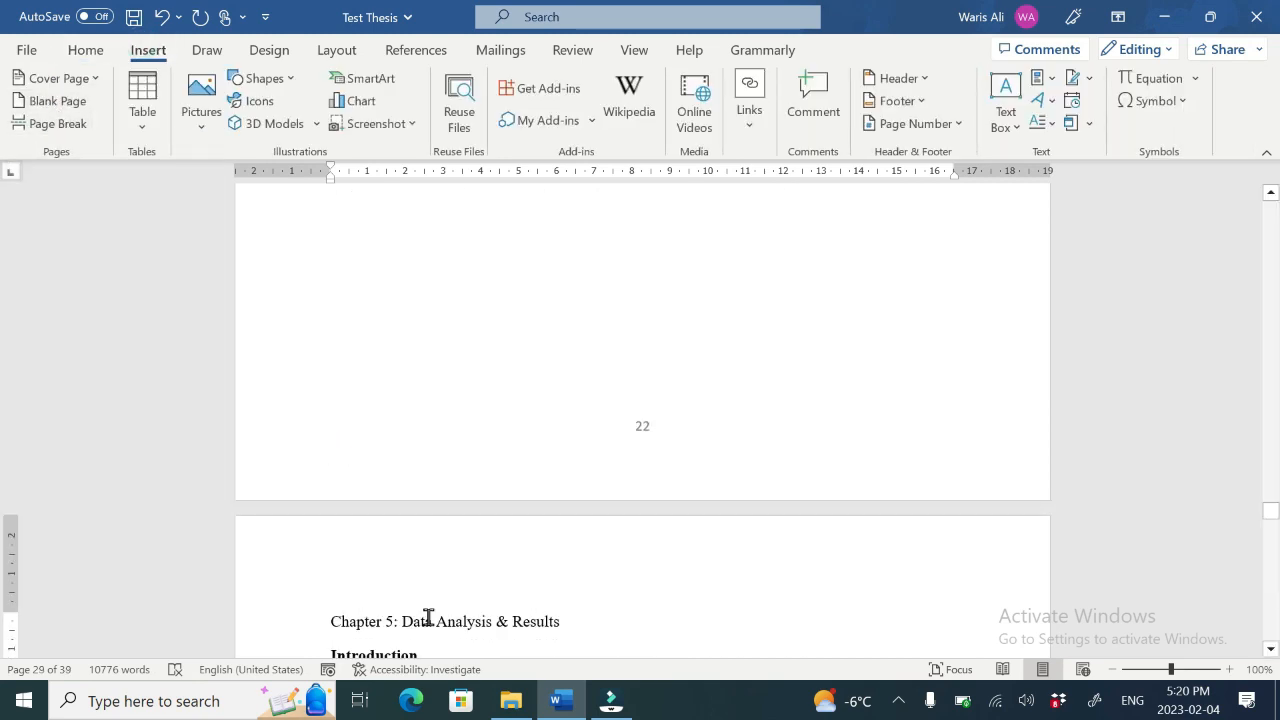
Step: Apply the Heading 1 style to "Chapter 5: Data Analysis & Results"
triple_click(428, 619)
click(86, 50)
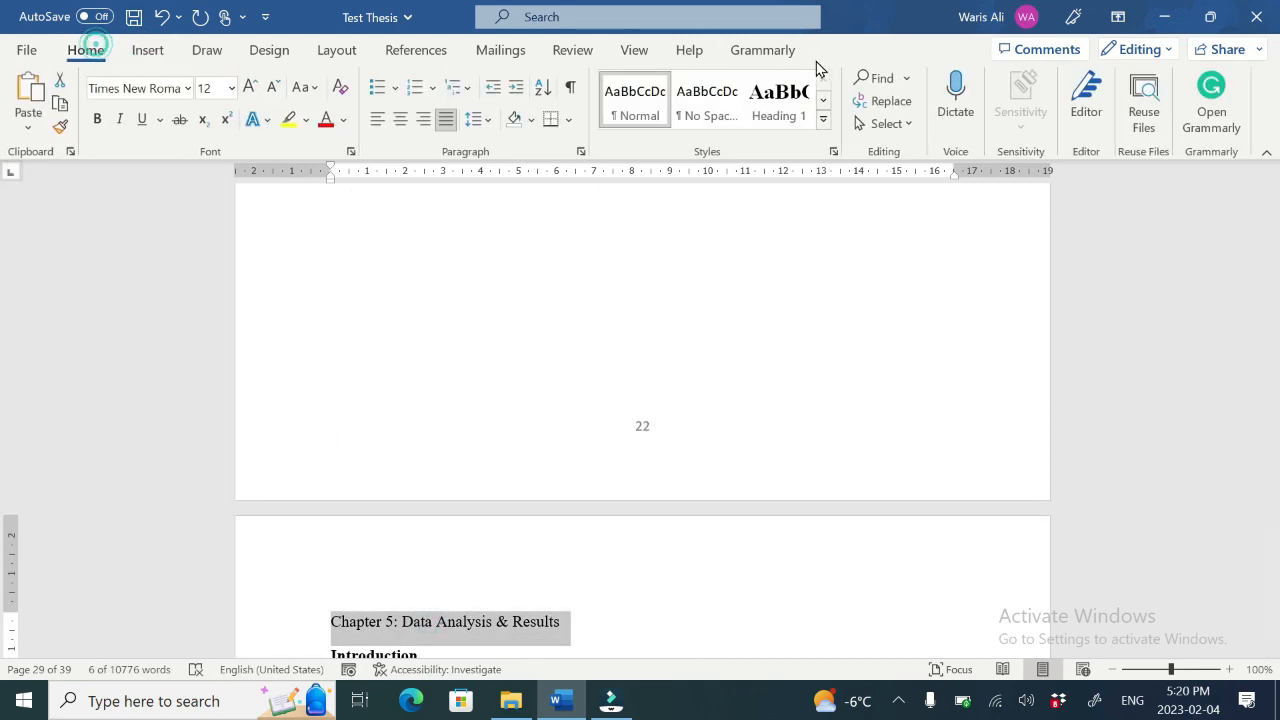
click(777, 101)
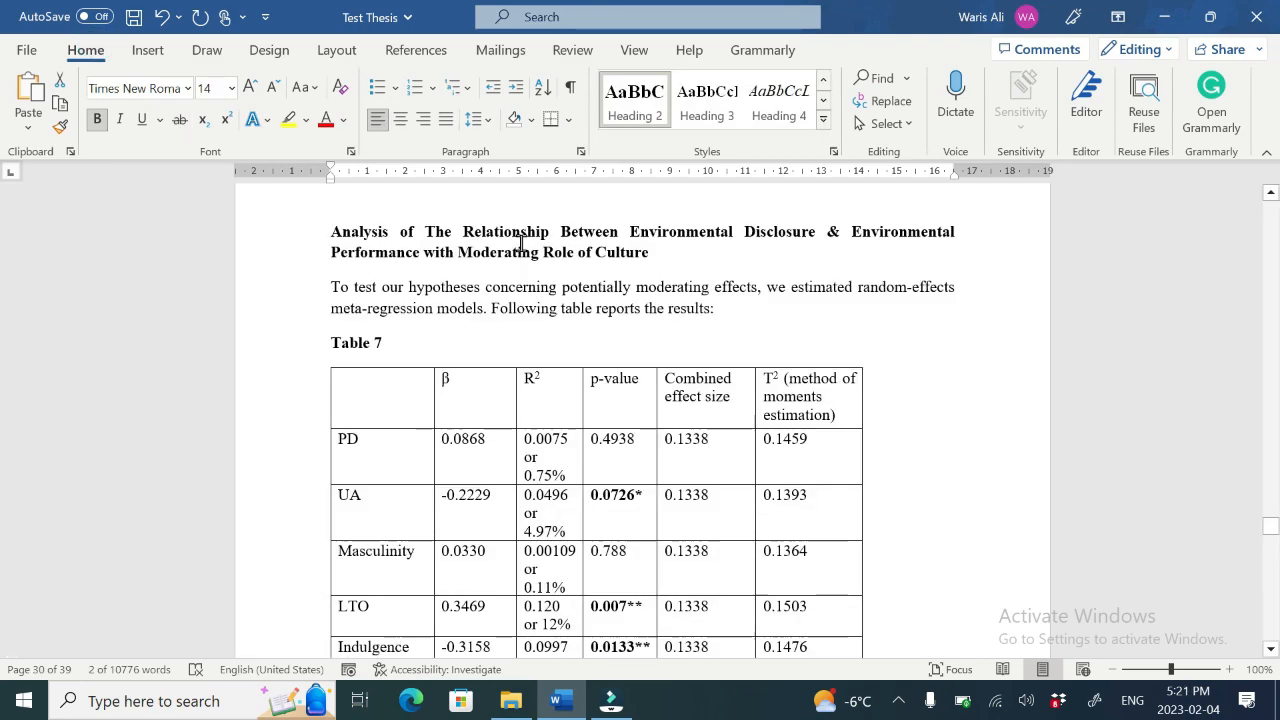
Step: Apply Heading 3 to the three "Analysis of The Relationship Between Environmental Disclosure & Environmental Performance…" subsection headings
triple_click(520, 245)
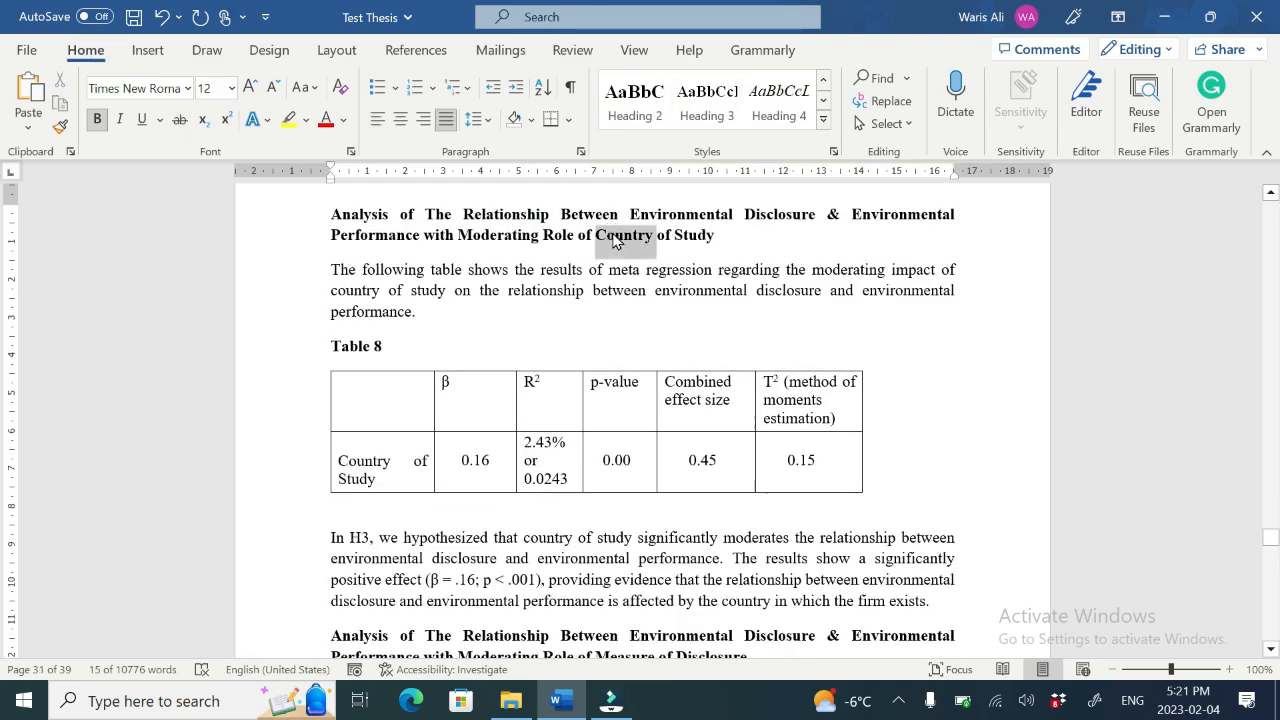
triple_click(610, 233)
click(695, 110)
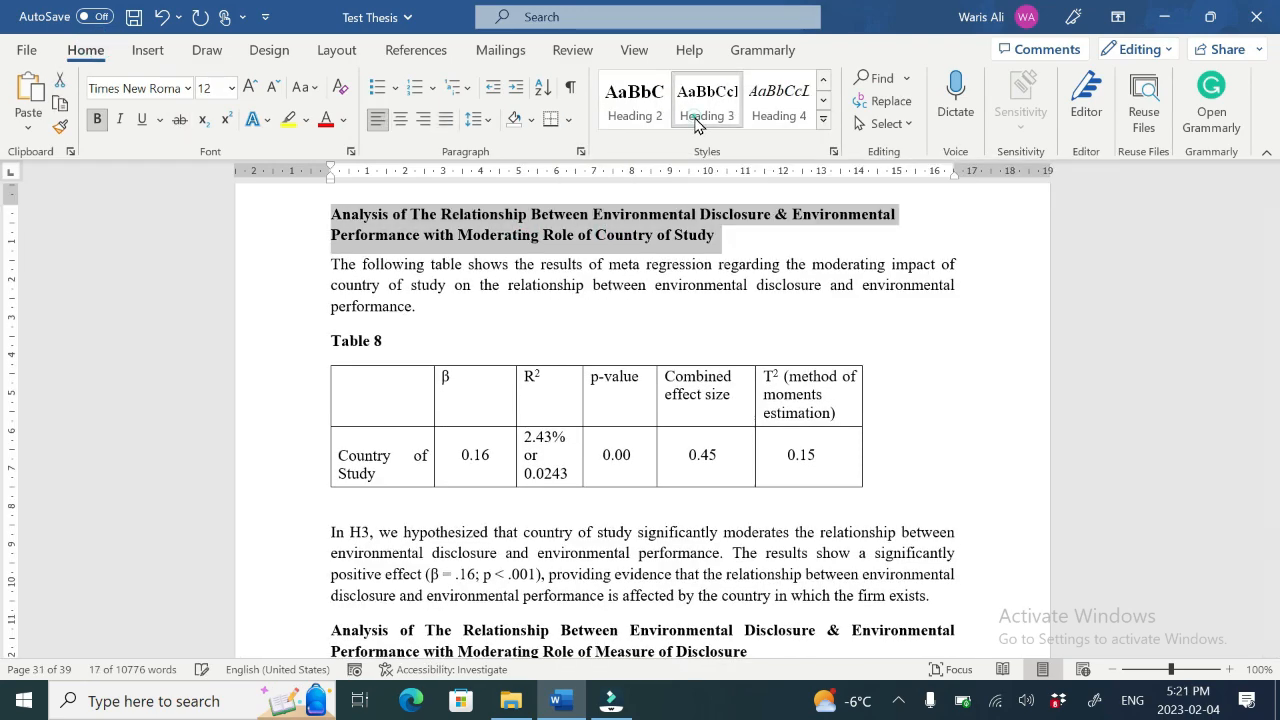
triple_click(615, 647)
click(708, 115)
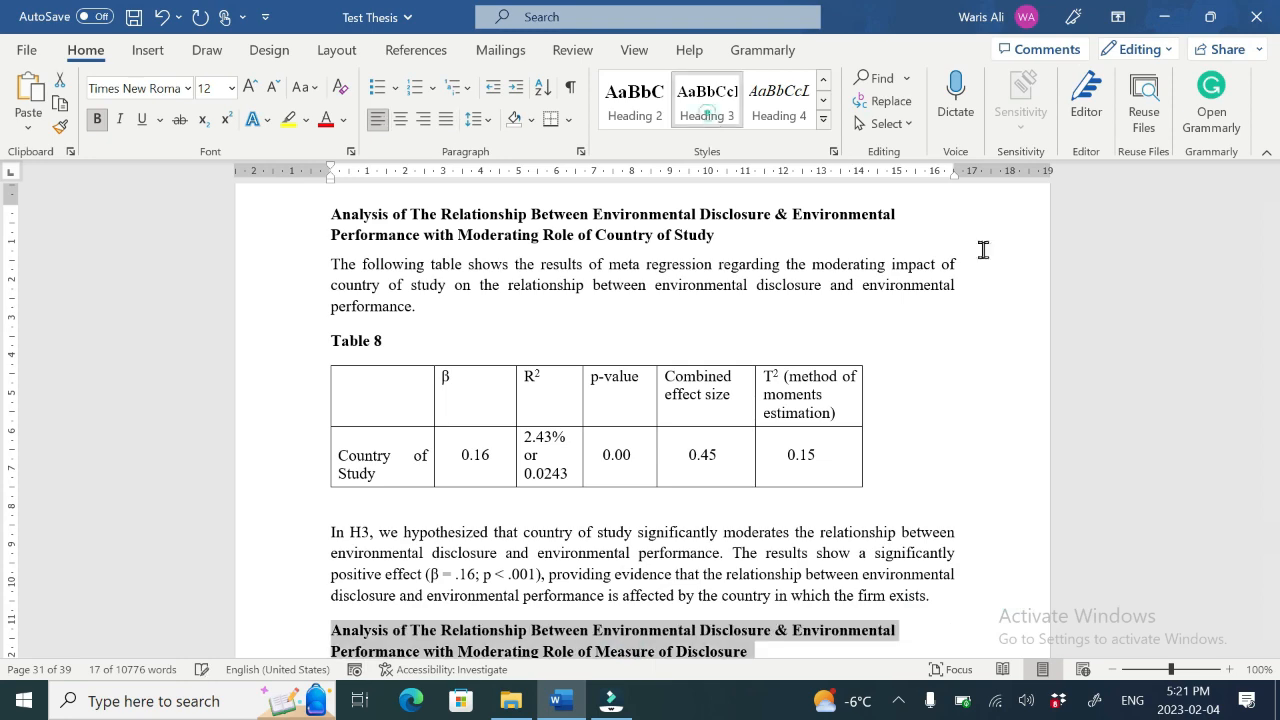
Step: Apply Heading 2 to the next section heading of Chapter 5
drag(1271, 540, 1271, 561)
triple_click(375, 582)
click(632, 105)
Step: Apply the Heading 1 style to "Chapter 6: Discussion & Conclusion"
triple_click(414, 258)
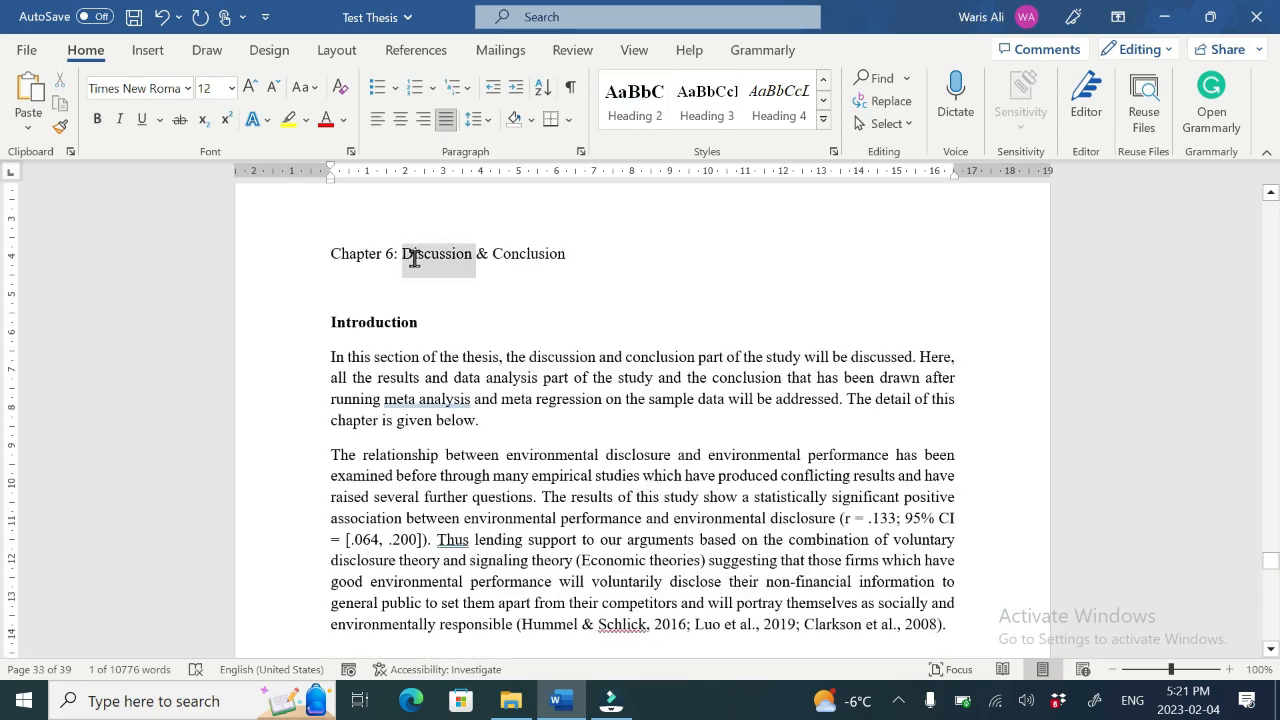
click(823, 84)
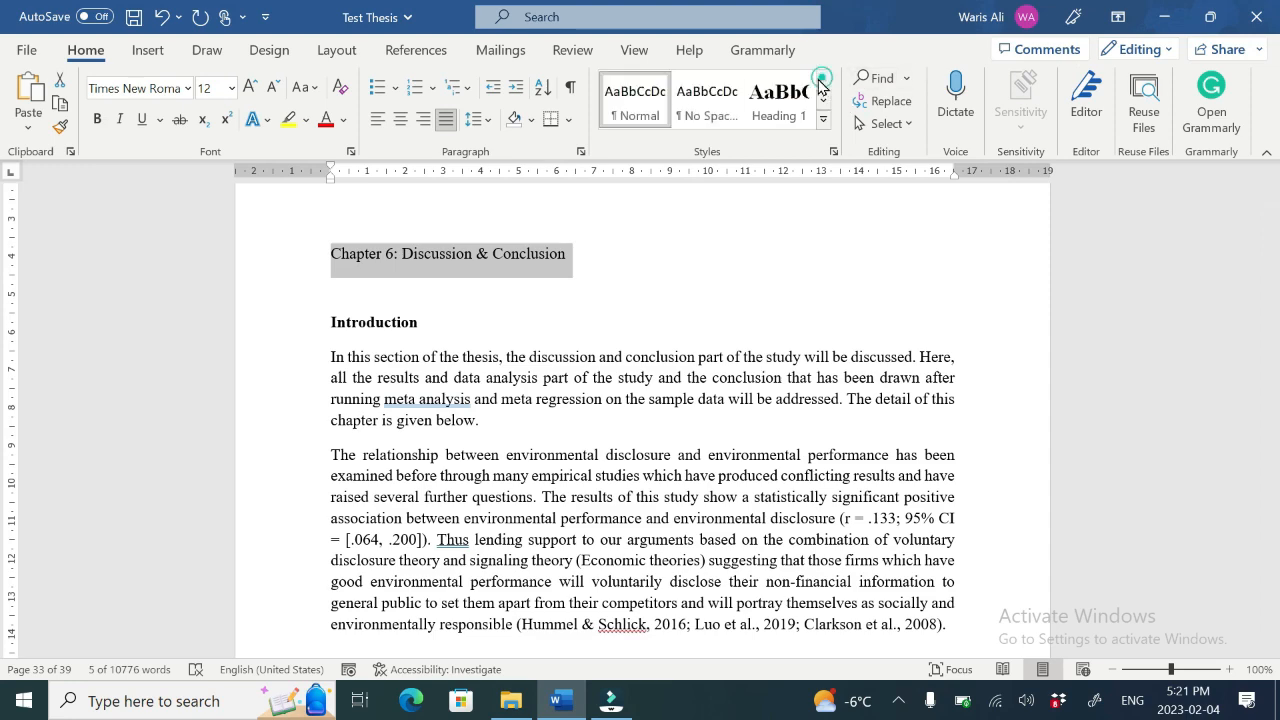
click(780, 100)
Step: Apply the Heading 2 style to the Introduction heading of Chapter 6
triple_click(375, 335)
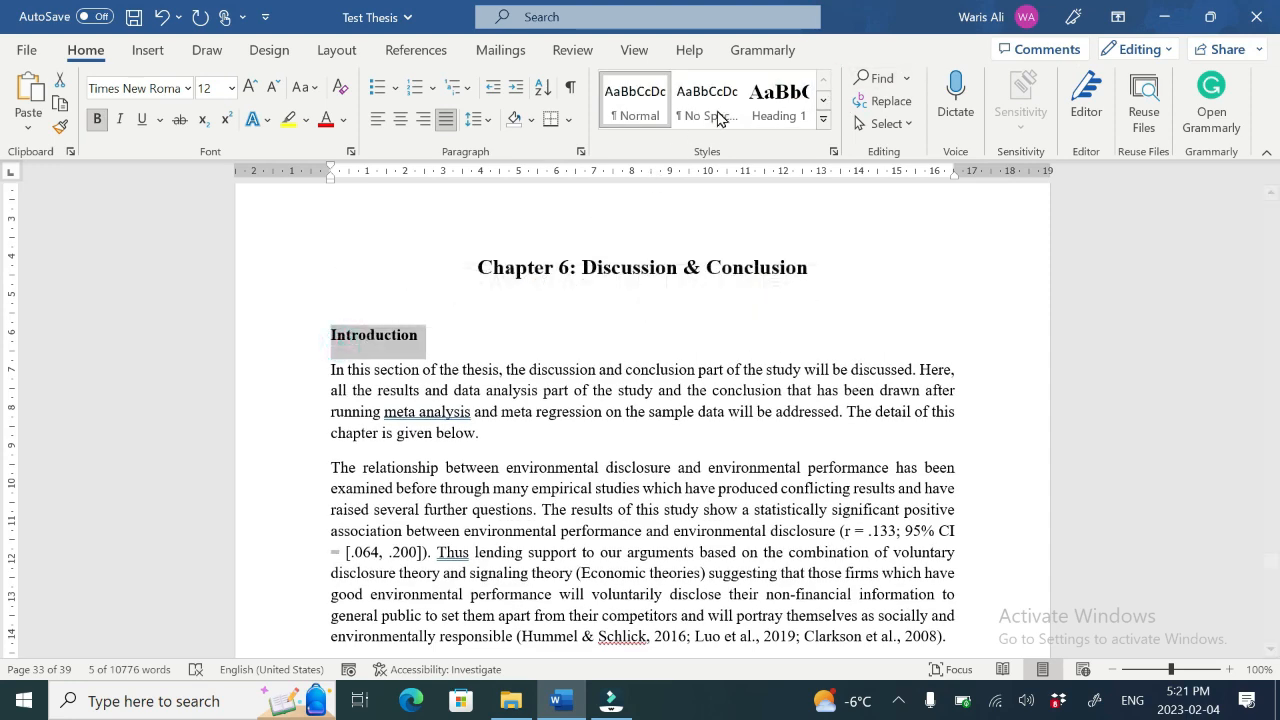
click(823, 101)
click(635, 101)
Step: Delete the empty line between the Chapter 6 title and its Introduction heading, keeping Heading 2
click(475, 296)
key(Delete)
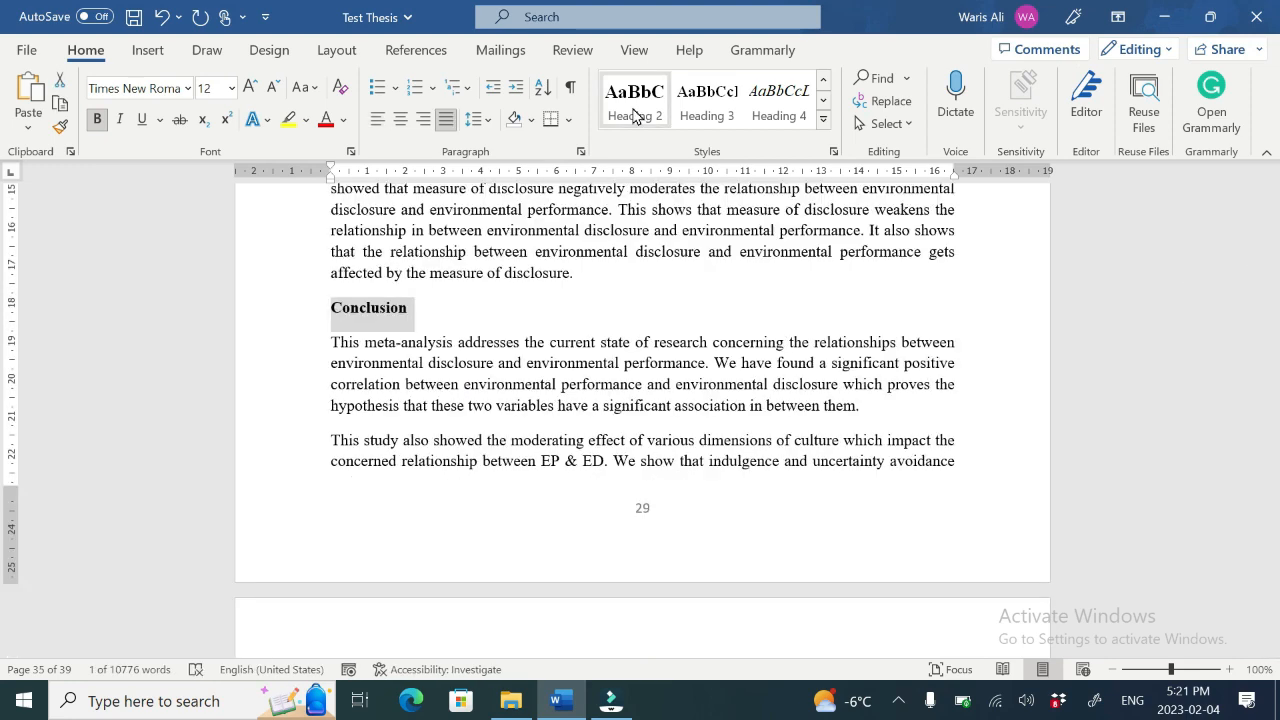
click(635, 101)
Step: Apply the Heading 2 style to "Limitations & Future Research Directions"
drag(1268, 545, 1262, 604)
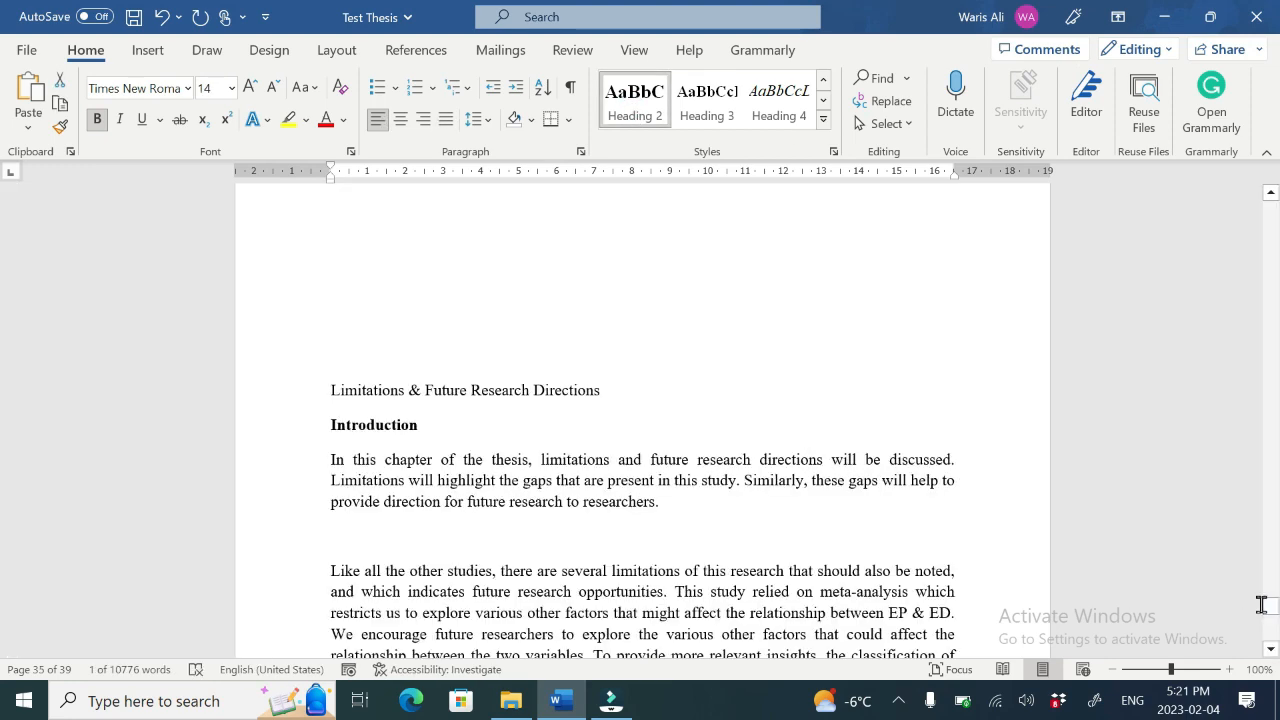
triple_click(392, 387)
click(631, 116)
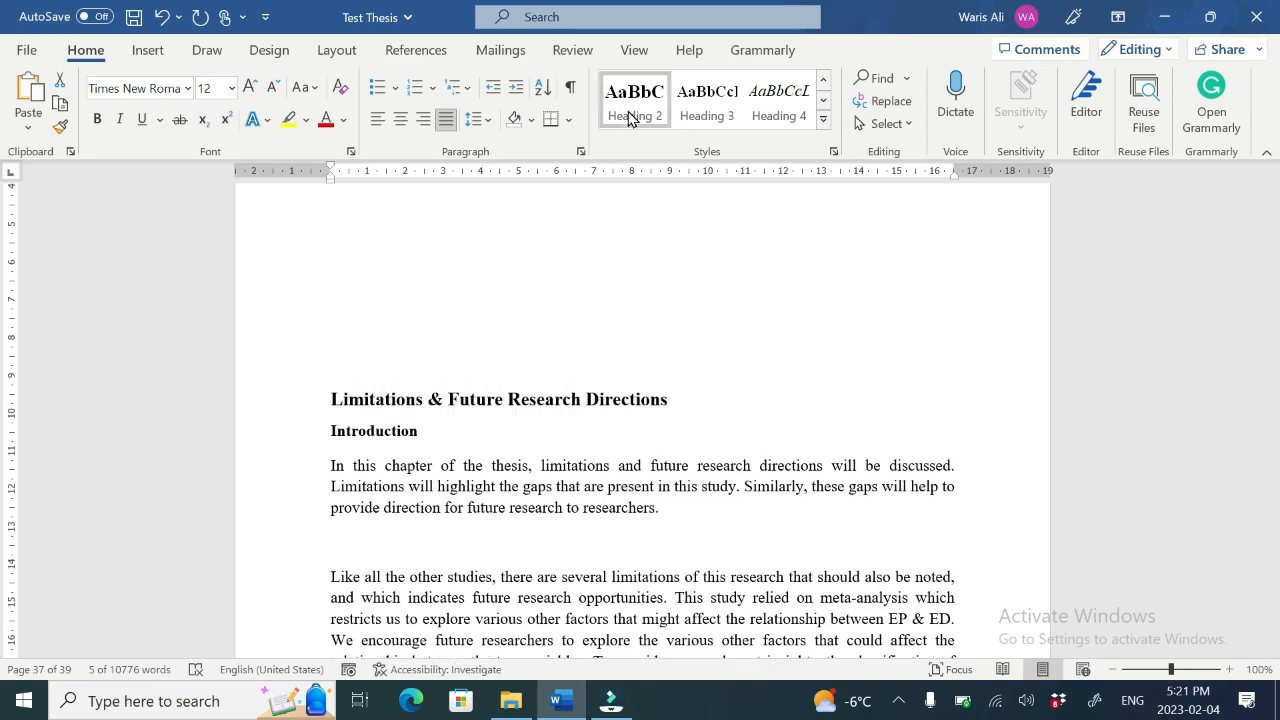
click(630, 116)
Step: Select and delete the existing manually typed table of contents entries
drag(1270, 605, 1246, 270)
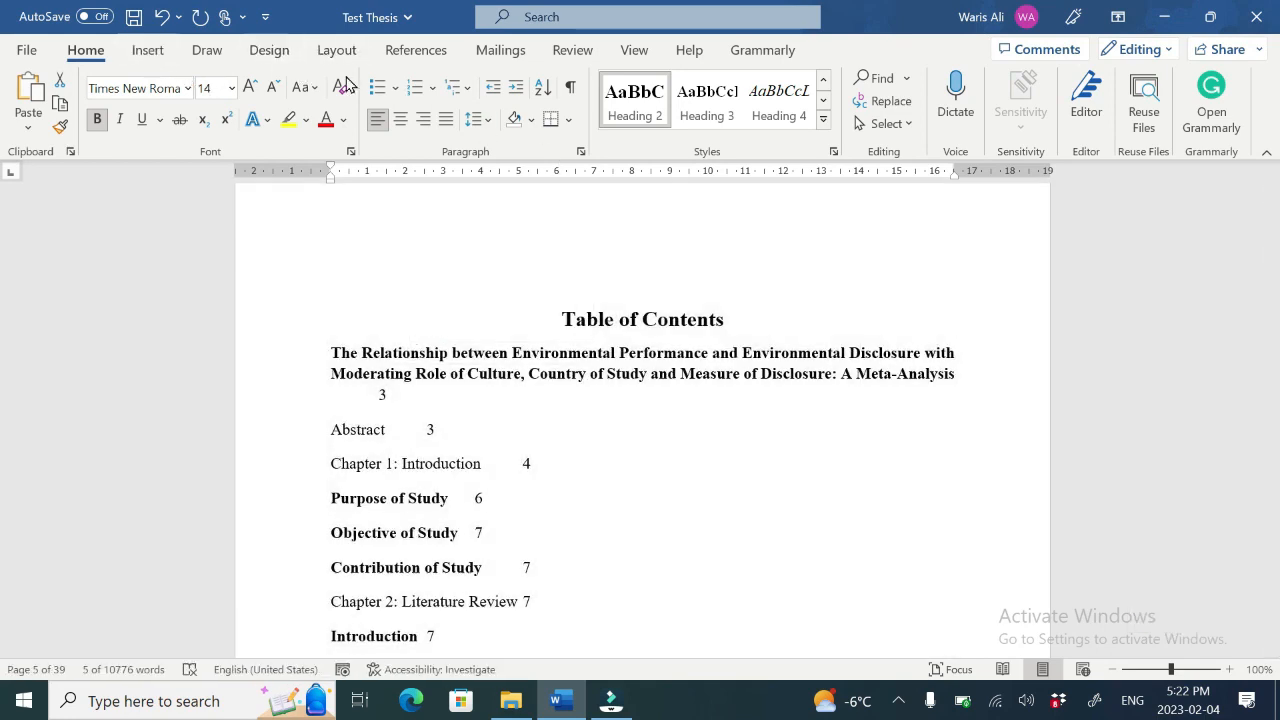
click(405, 55)
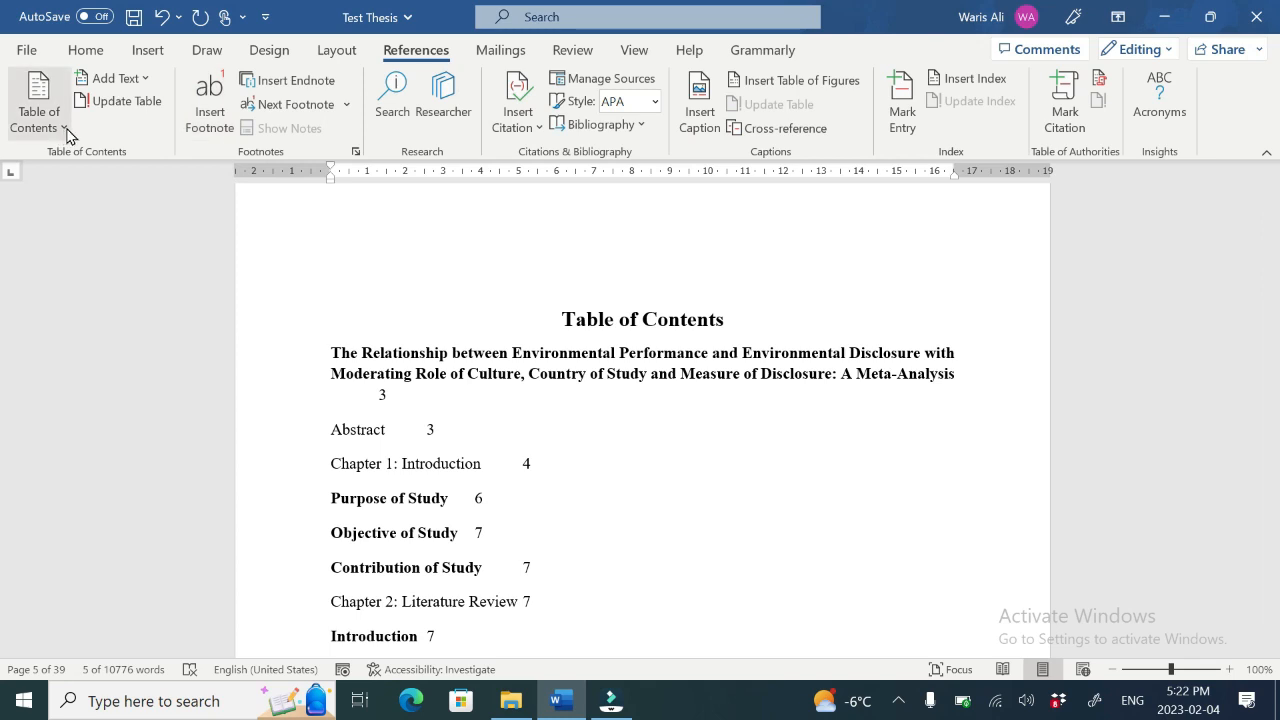
click(66, 127)
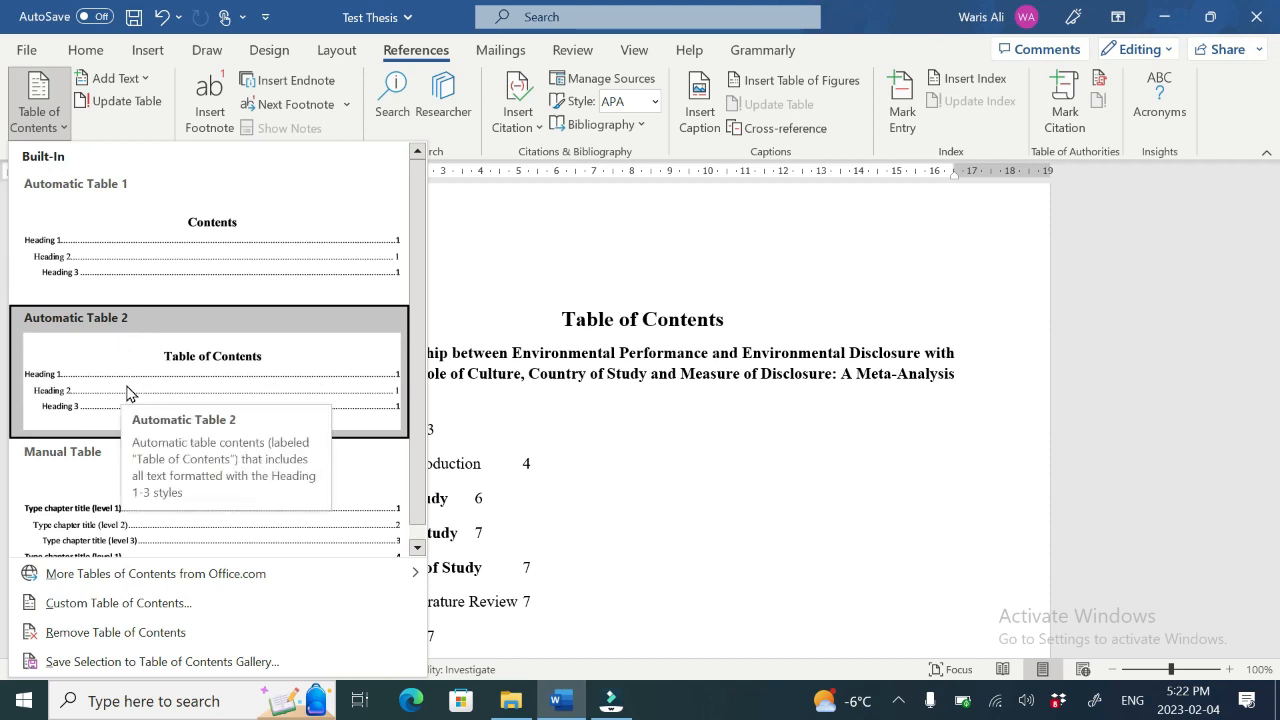
click(812, 447)
click(375, 406)
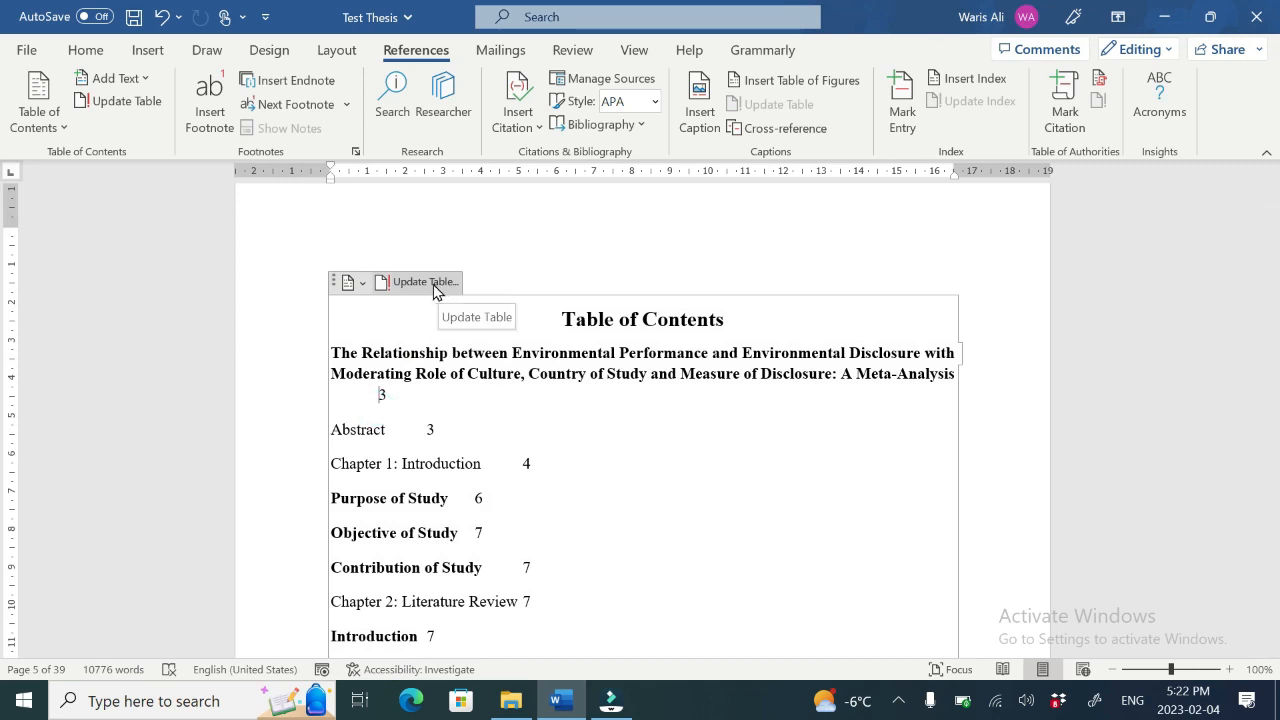
click(517, 271)
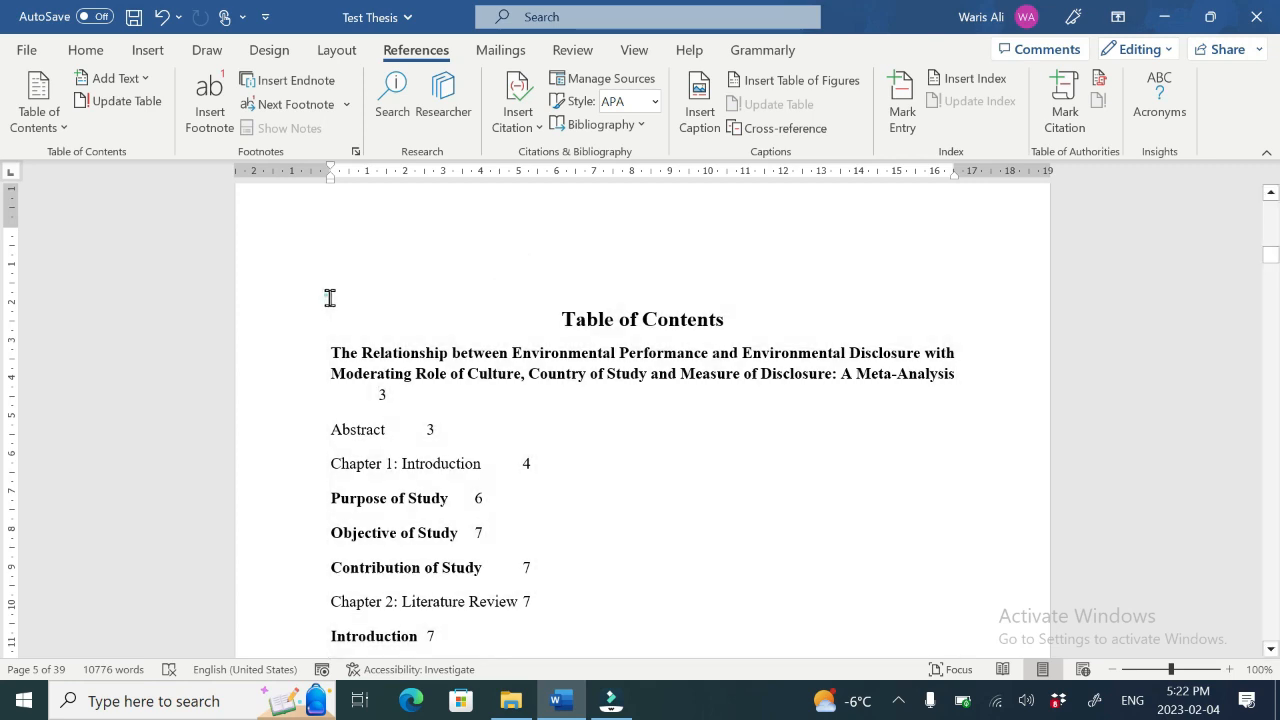
drag(329, 297, 688, 381)
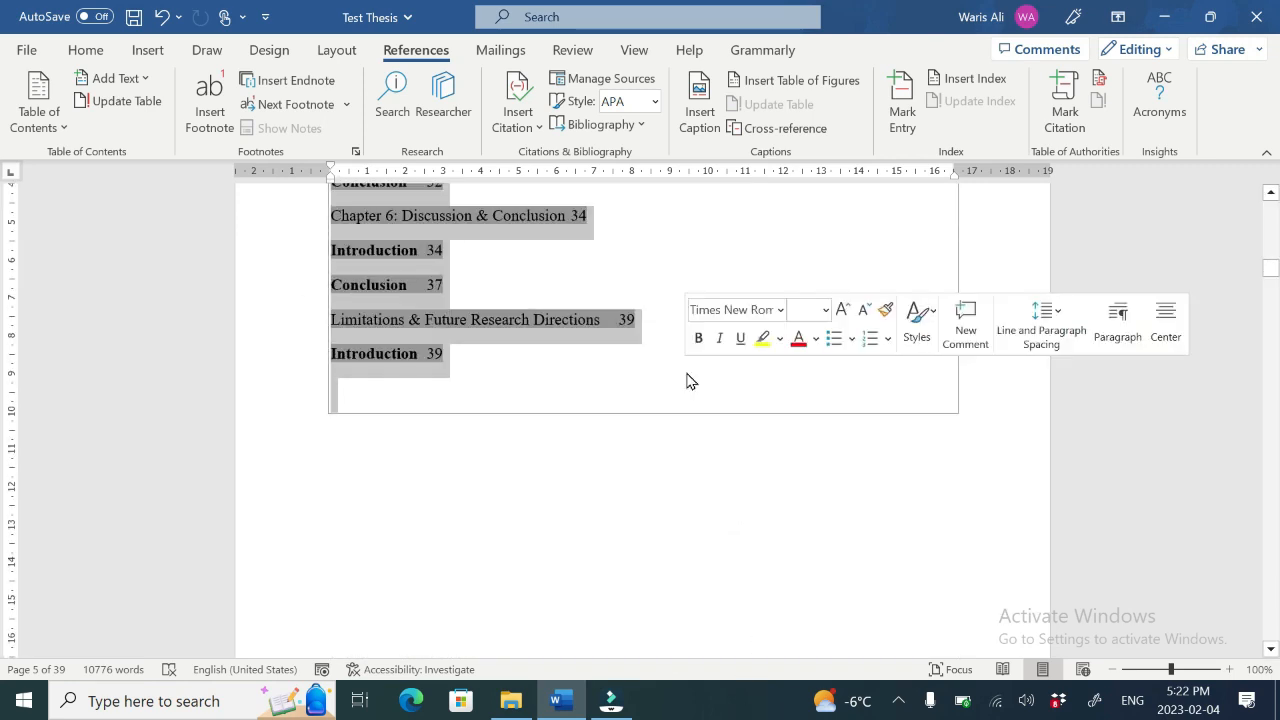
key(Delete)
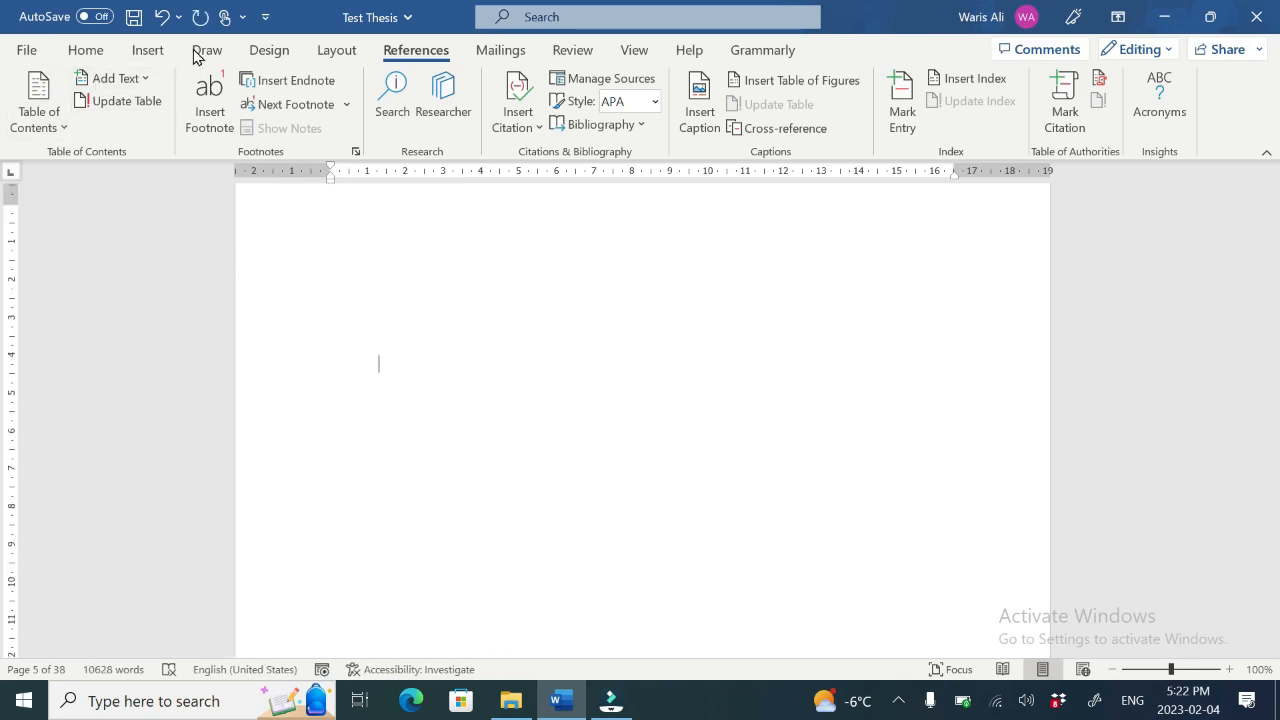
Step: Insert an Automatic Table 1 table of contents in place of the deleted one
click(66, 126)
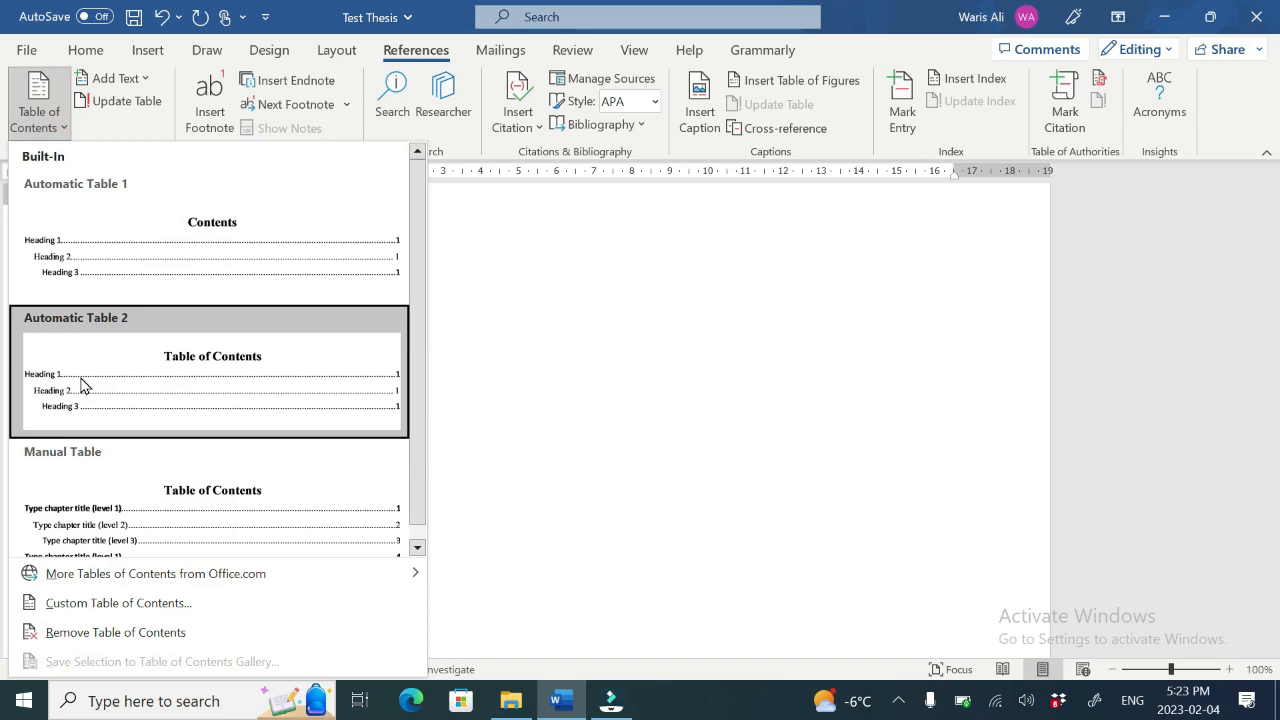
click(153, 277)
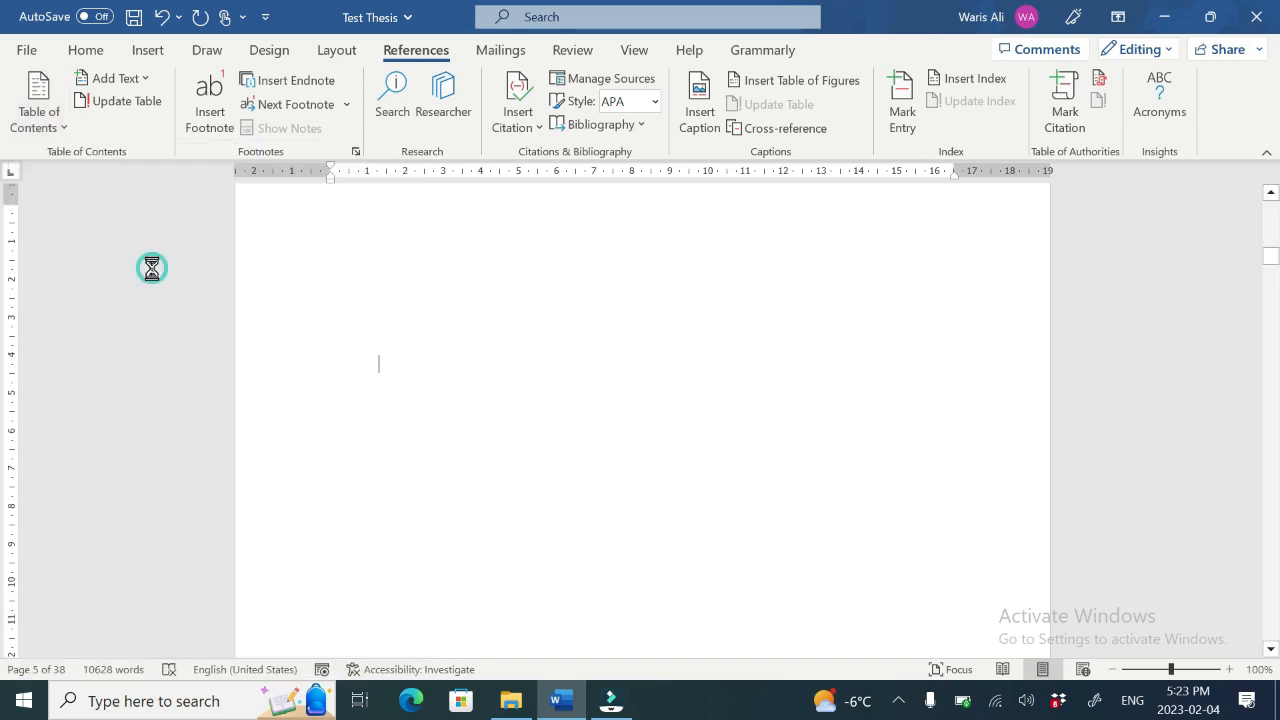
drag(1271, 276, 1267, 255)
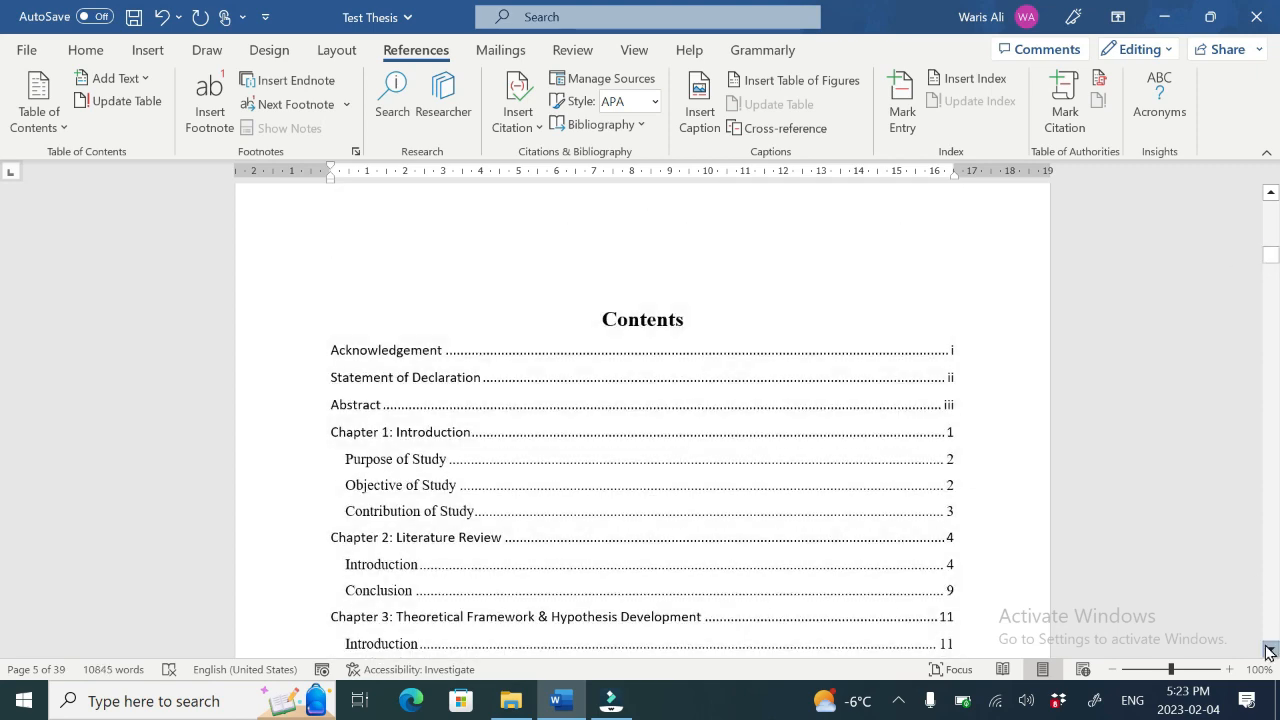
drag(1269, 652, 1269, 652)
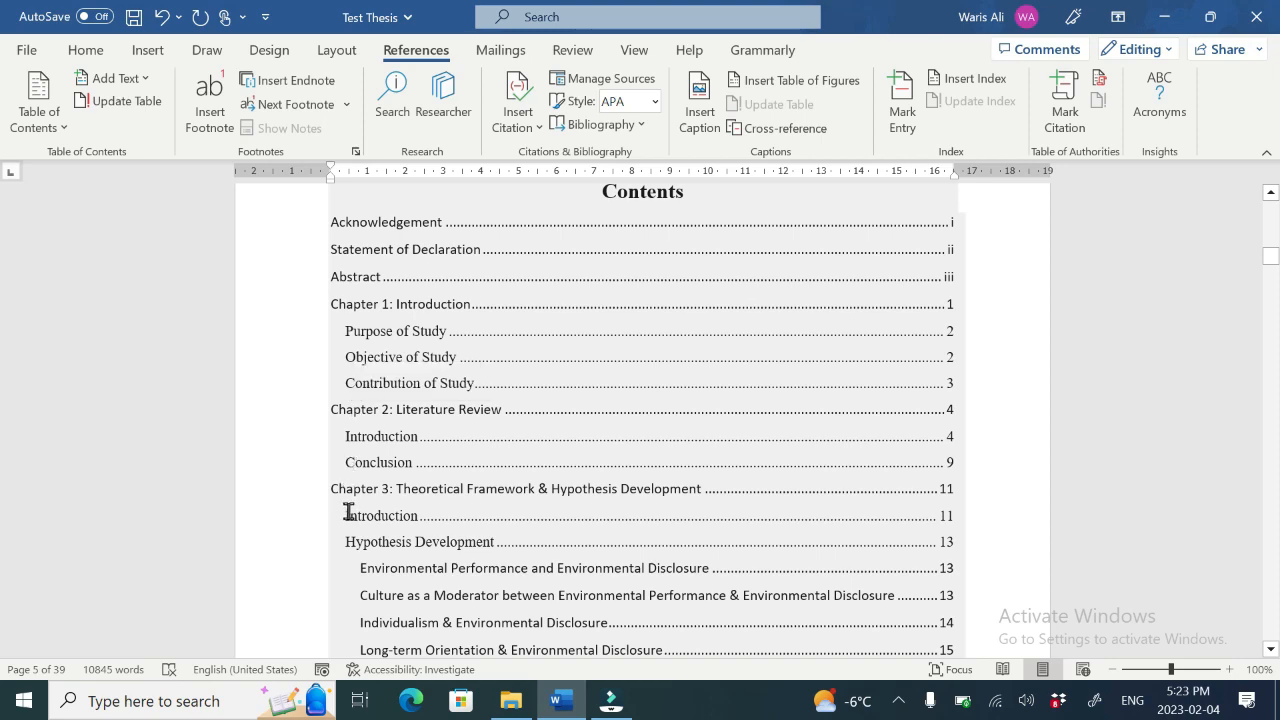
click(1271, 649)
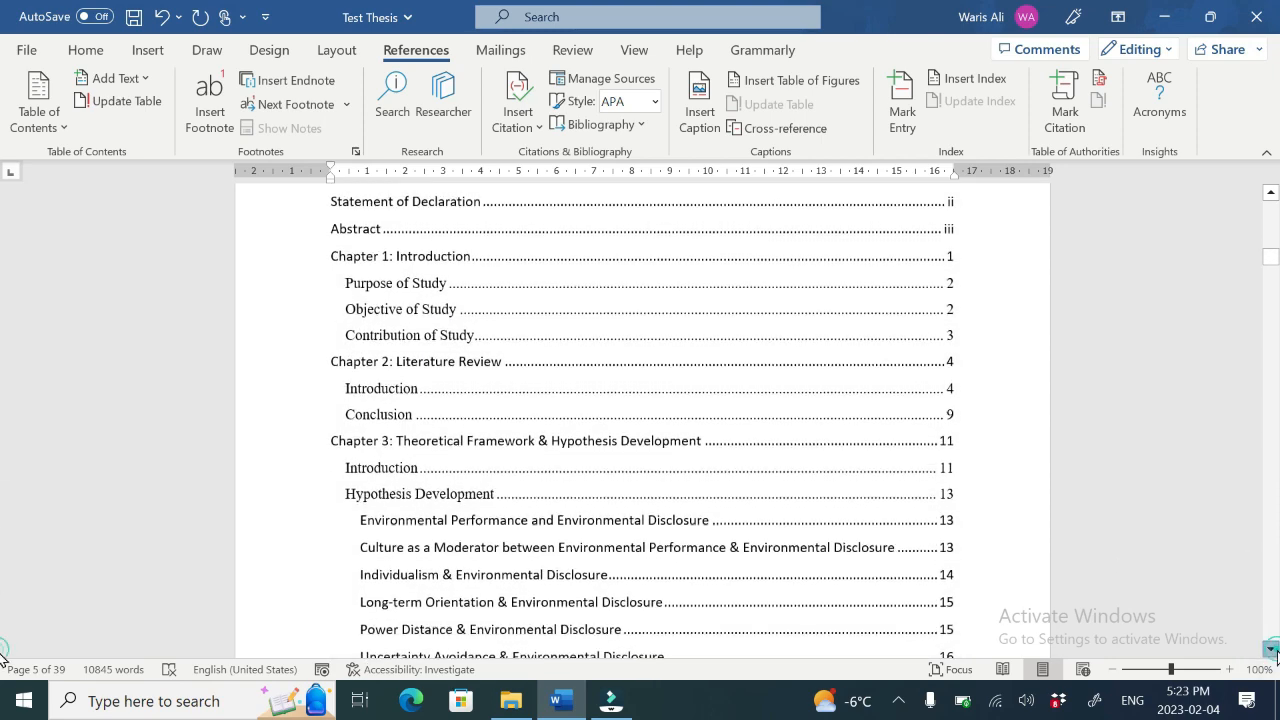
drag(1271, 649, 1271, 649)
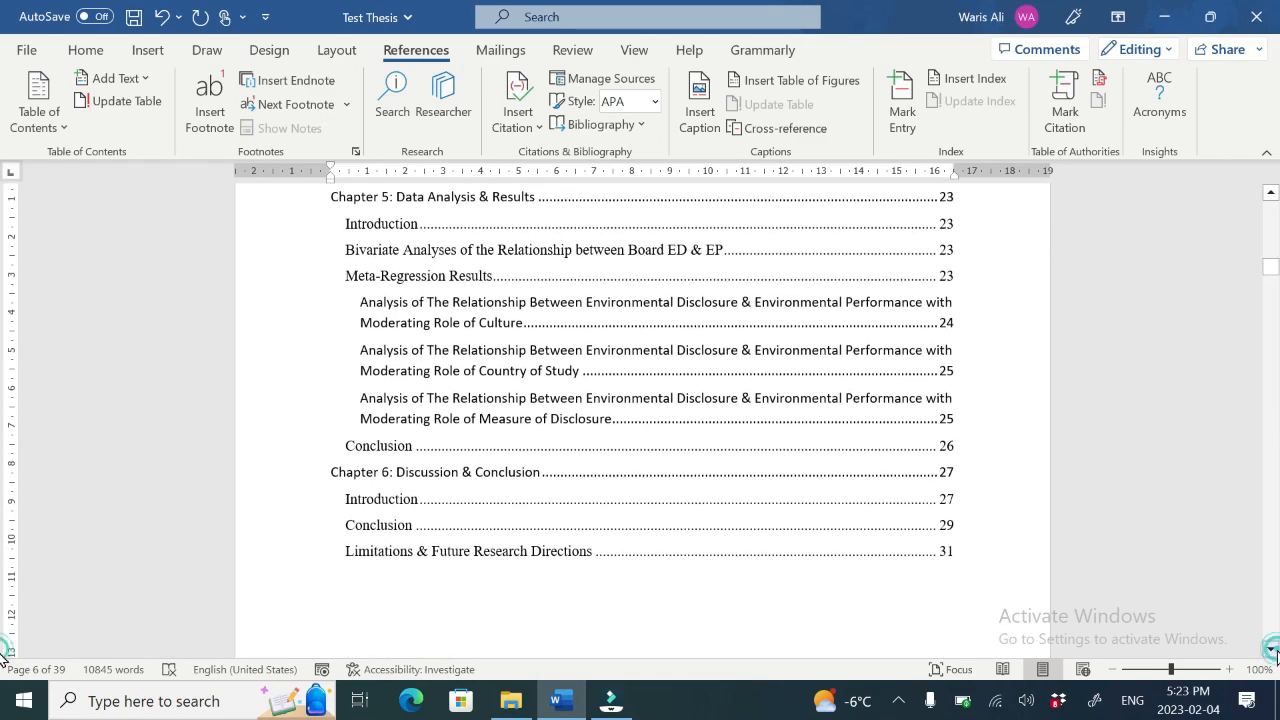
drag(1271, 267, 1271, 270)
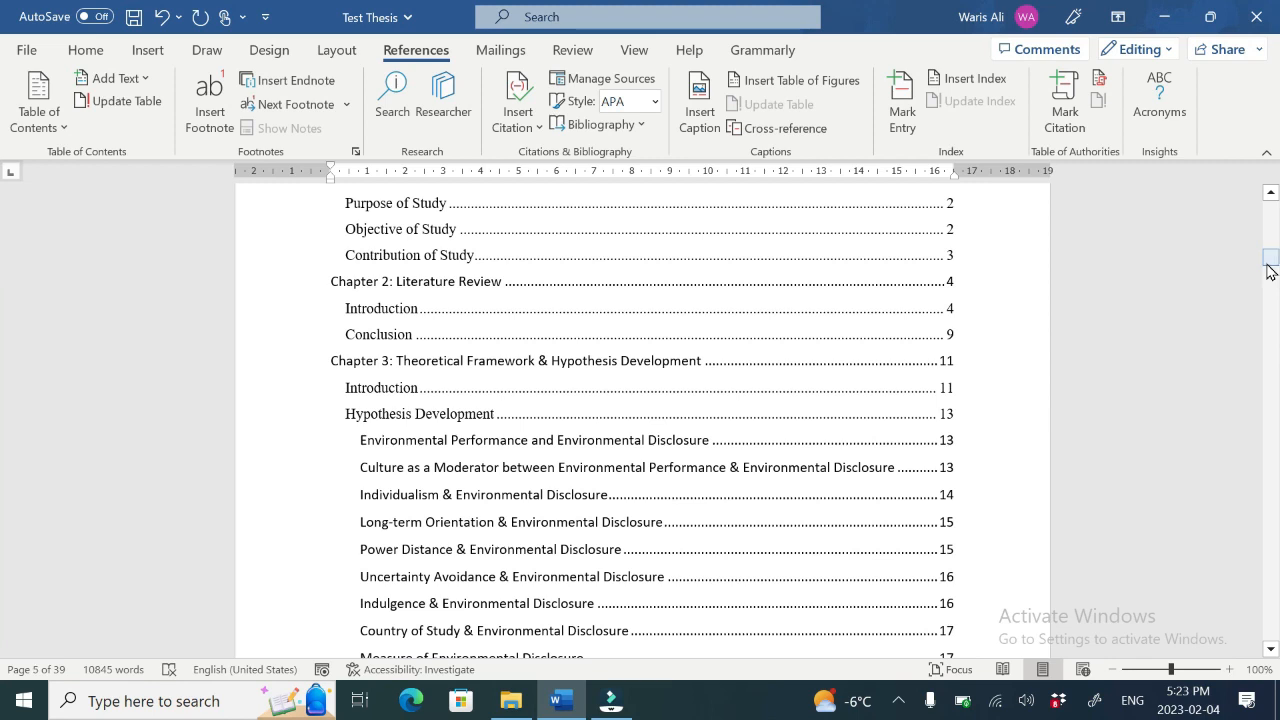